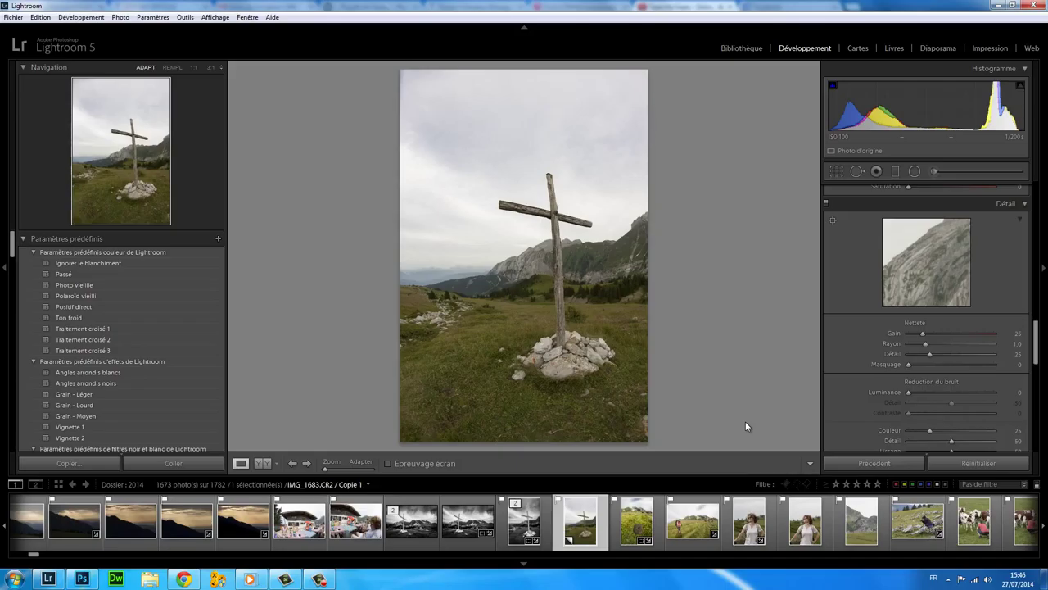
- Set the lens Distorsion to +80 on the unedited colour copy of the cross photo and enable Contraindre le recadrage
left_click(525, 541)
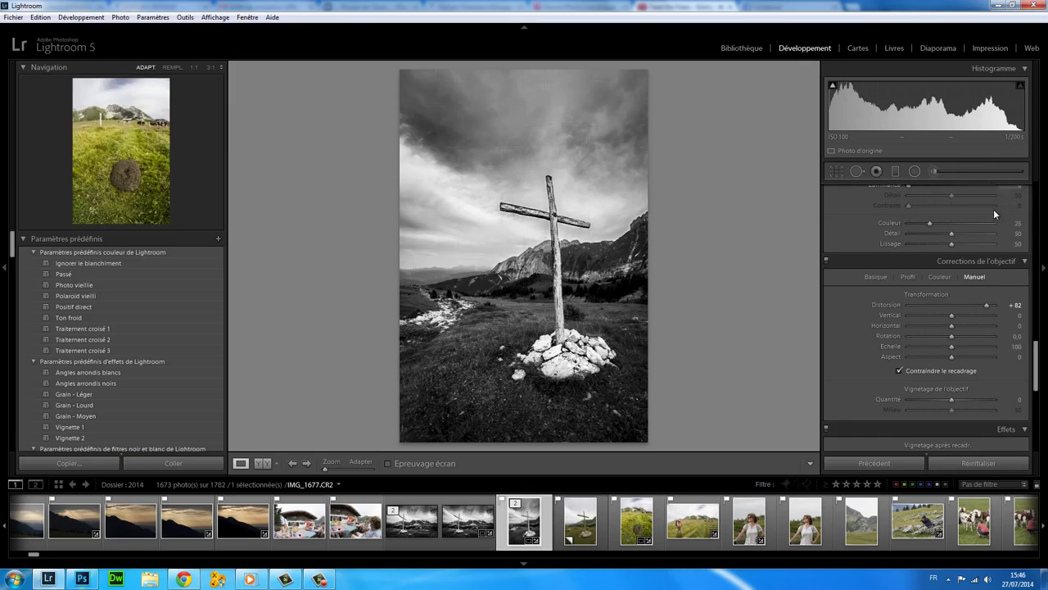
left_click_drag(1037, 366, 1037, 206)
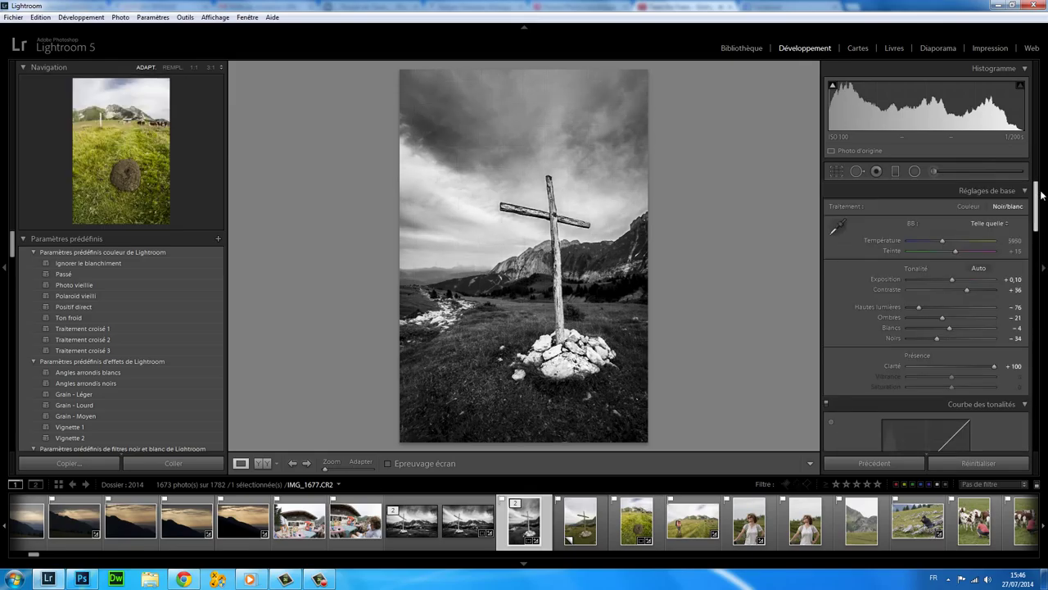
left_click(582, 528)
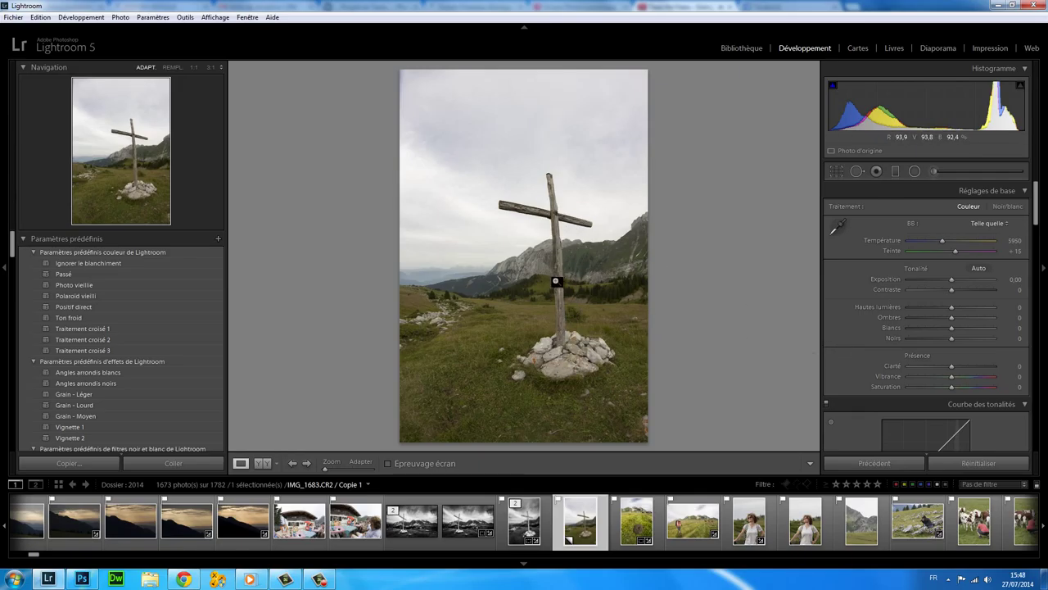
left_click_drag(1034, 217, 1034, 393)
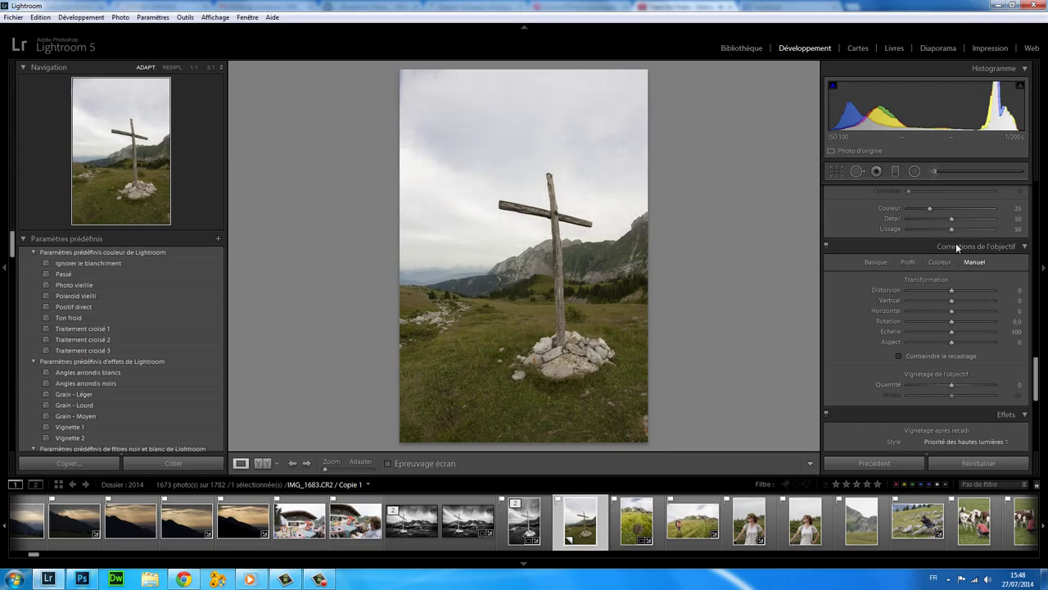
left_click_drag(951, 289, 984, 289)
left_click(900, 355)
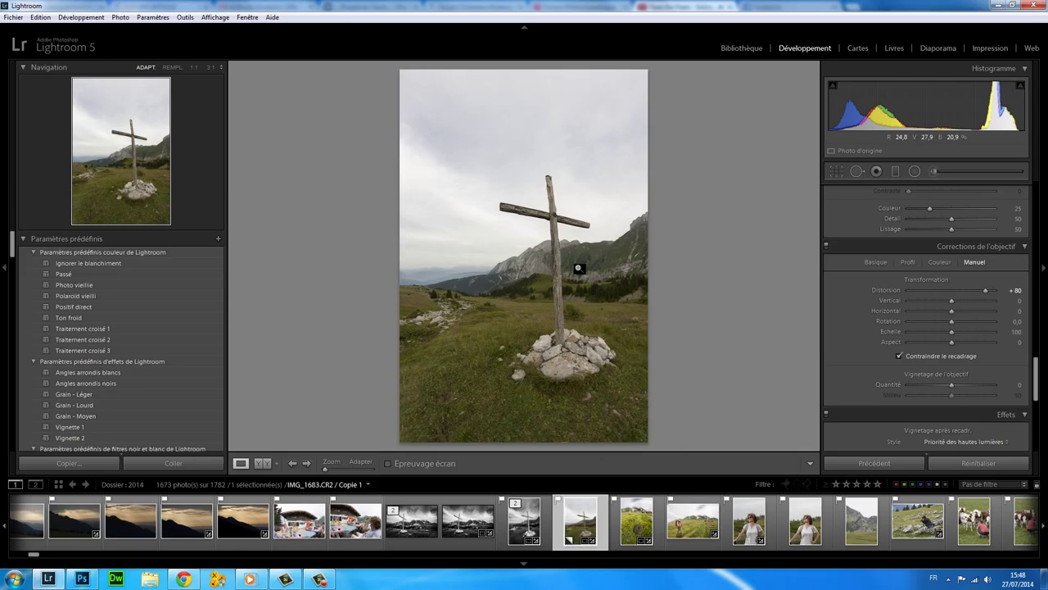
- Convert the cross photo copy to Noir/blanc treatment and raise its Clarté to +100
left_click(522, 528)
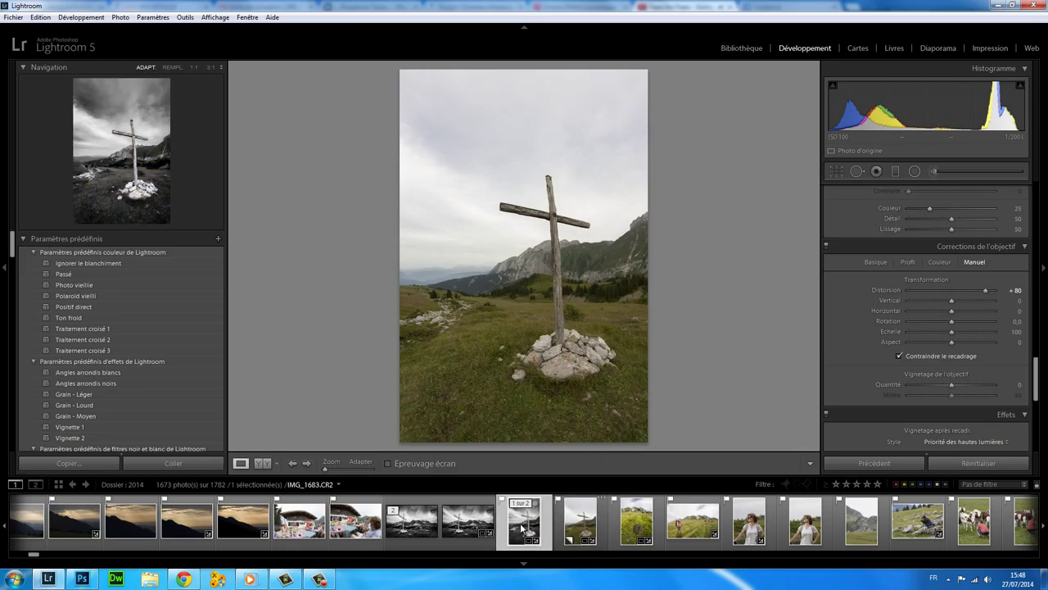
left_click(580, 519)
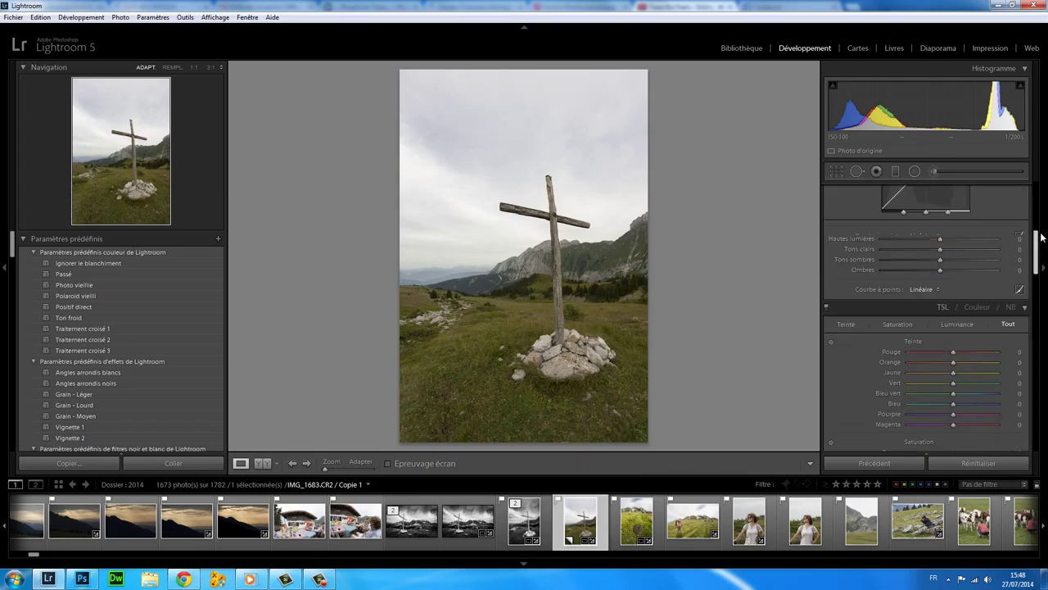
scroll(933, 270, "up", 10)
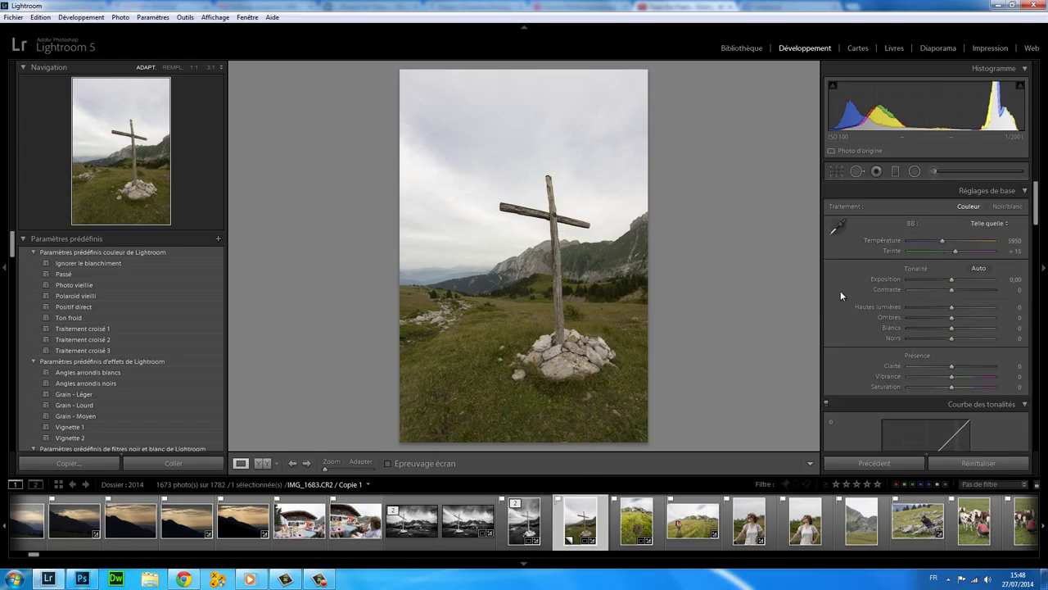
left_click(1000, 206)
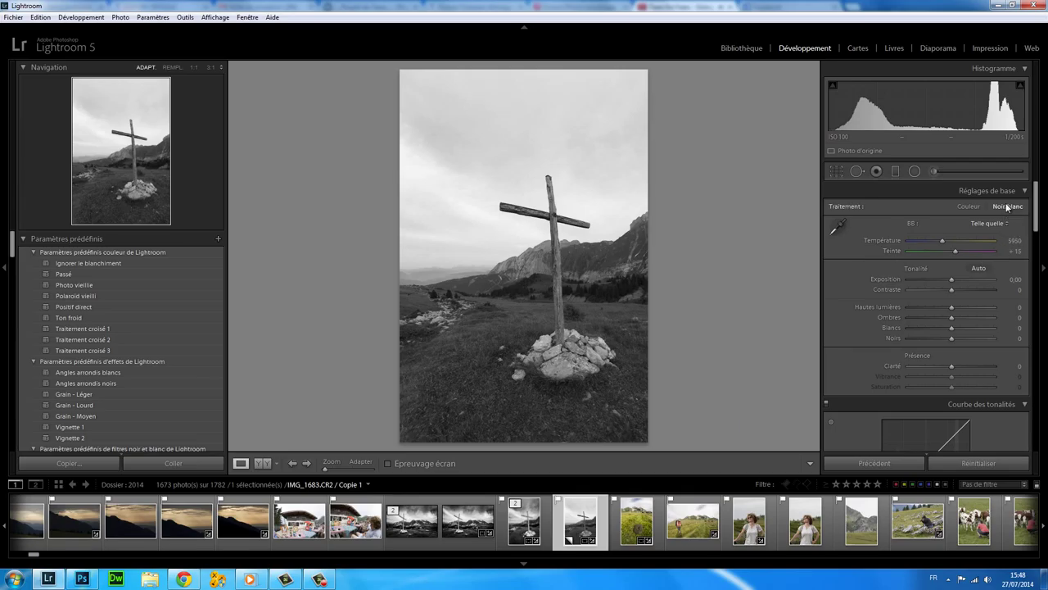
left_click(1011, 240)
mouse_move(971, 366)
left_mouse_down()
mouse_move(982, 366)
mouse_move(943, 365)
mouse_move(999, 363)
mouse_move(982, 373)
left_mouse_up()
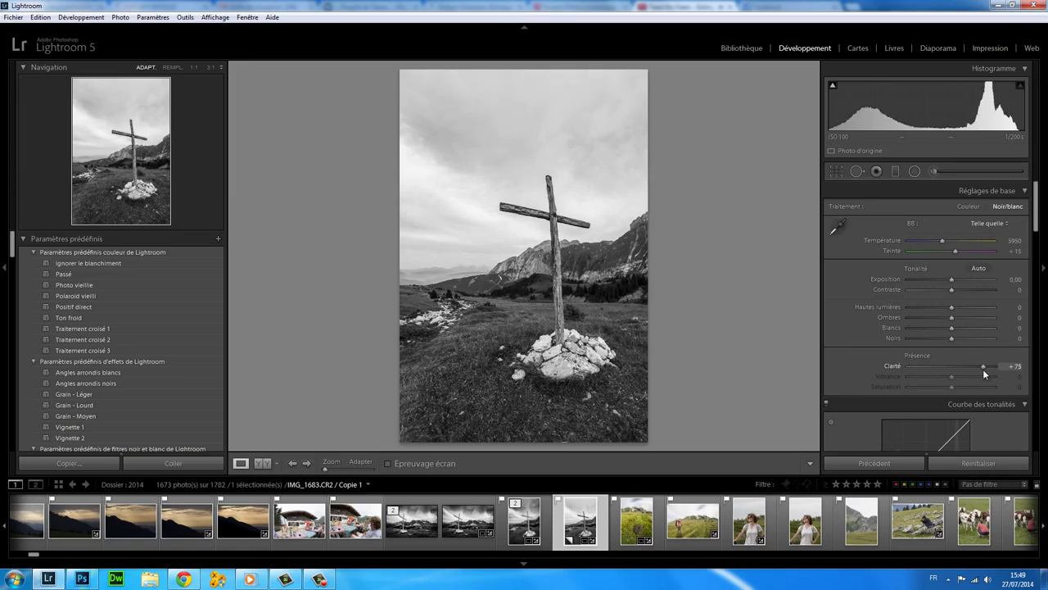
left_click(524, 524)
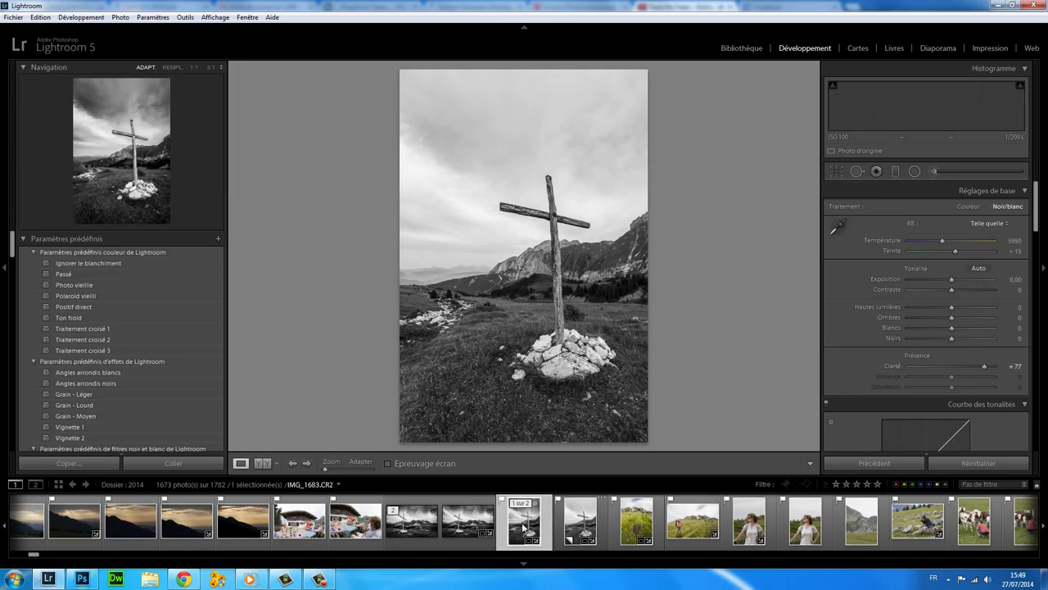
left_click(604, 528)
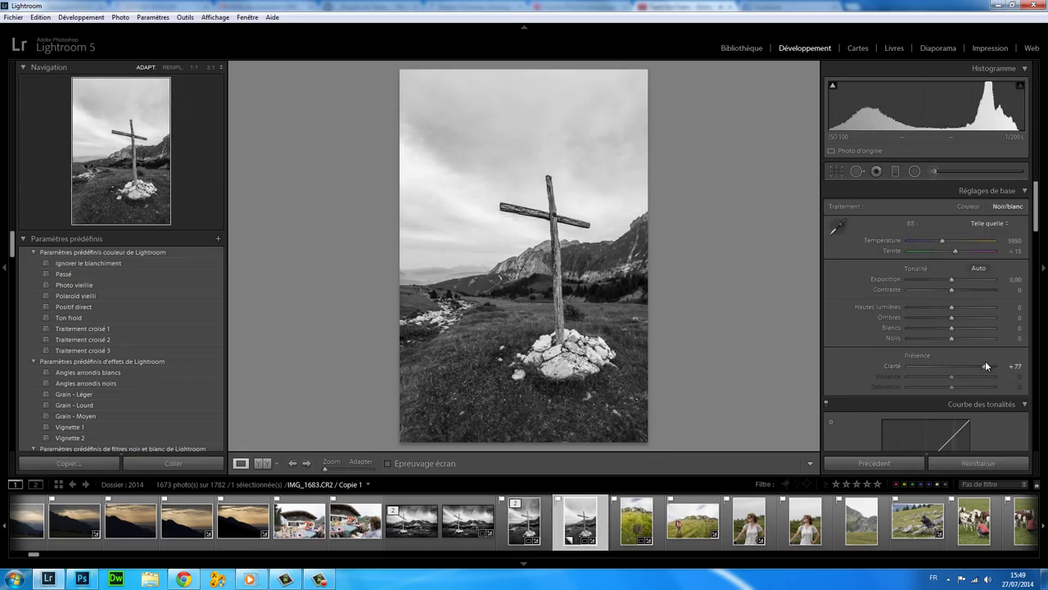
left_click_drag(986, 365, 996, 366)
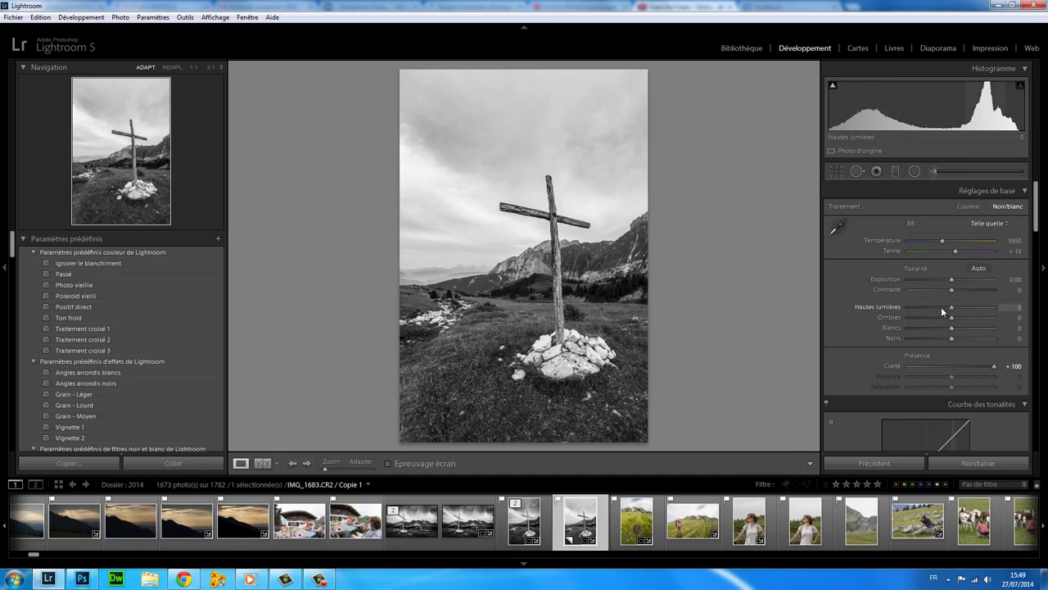
- Set the copy's Hautes lumières to -68, Ombres to -35, Exposition to +0,29, Contraste to +22 and Noirs to -7
mouse_move(941, 312)
left_mouse_down()
mouse_move(910, 309)
mouse_move(956, 307)
mouse_move(909, 308)
mouse_move(964, 309)
mouse_move(922, 310)
left_mouse_up()
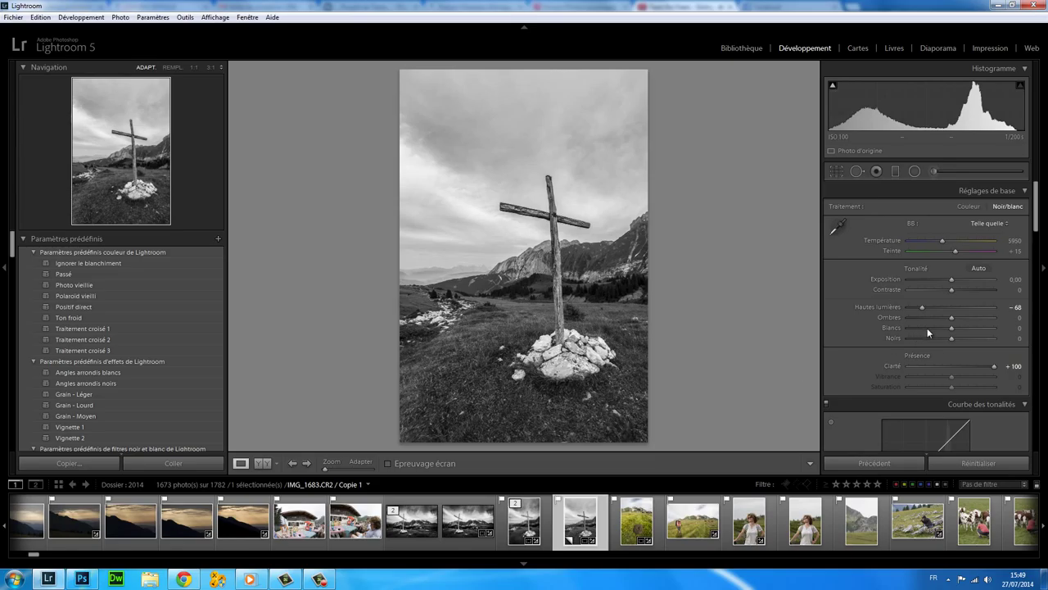
left_click_drag(952, 317, 961, 287)
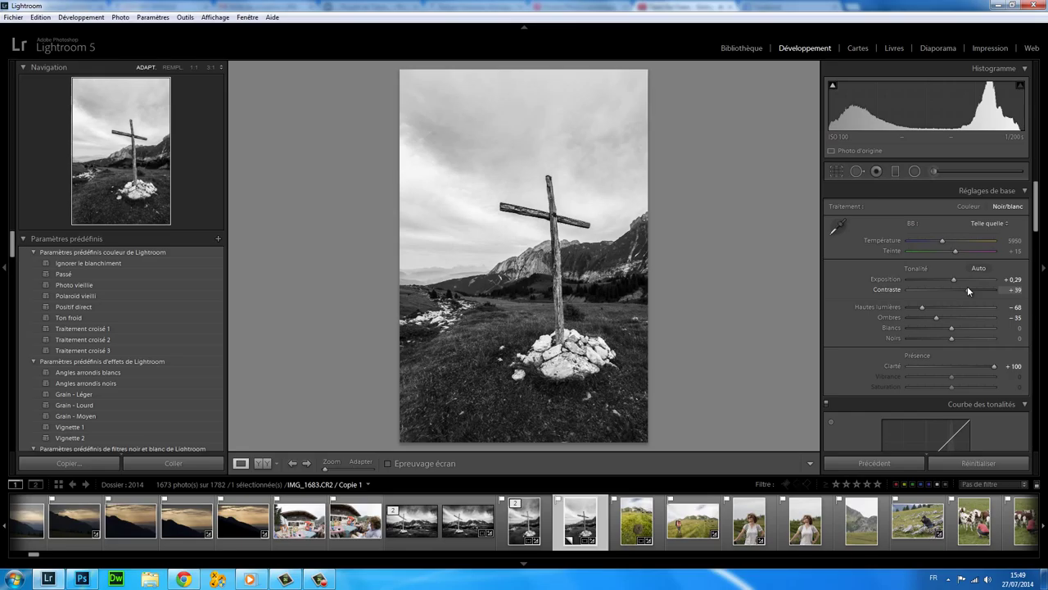
left_click_drag(967, 286, 961, 287)
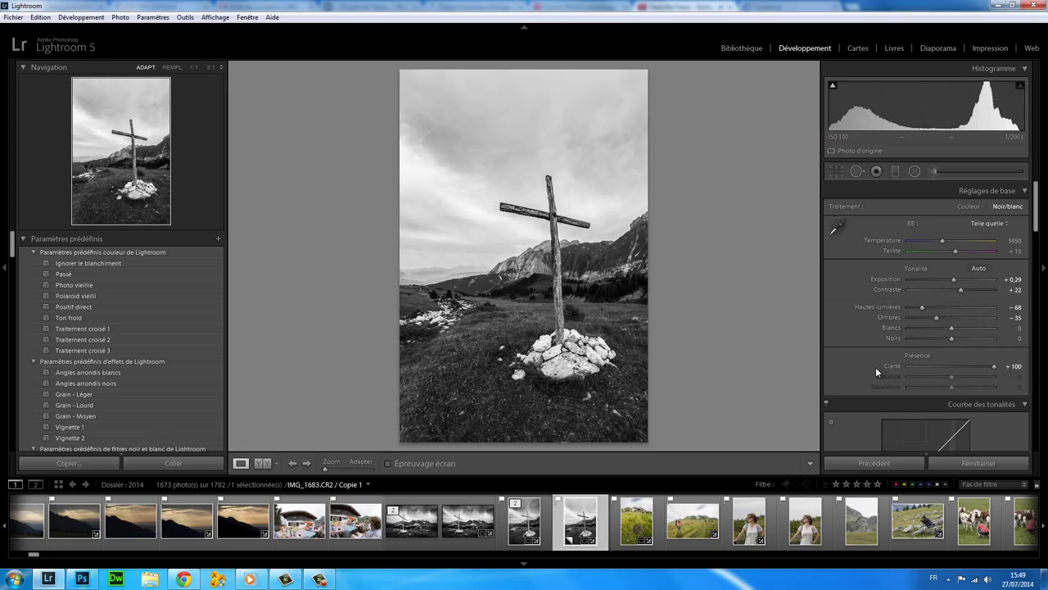
mouse_move(946, 338)
left_mouse_down()
mouse_move(927, 338)
mouse_move(957, 339)
mouse_move(949, 339)
left_mouse_up()
- Match the copy to the finished version by setting Exposition to +0,10 and Contraste to +36
left_click(529, 525)
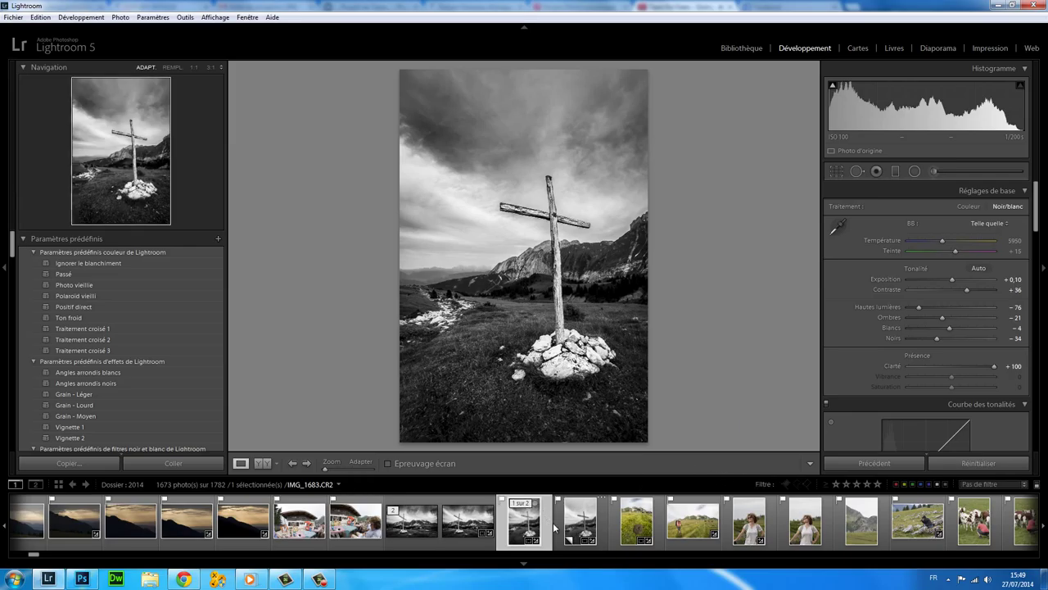
left_click(584, 523)
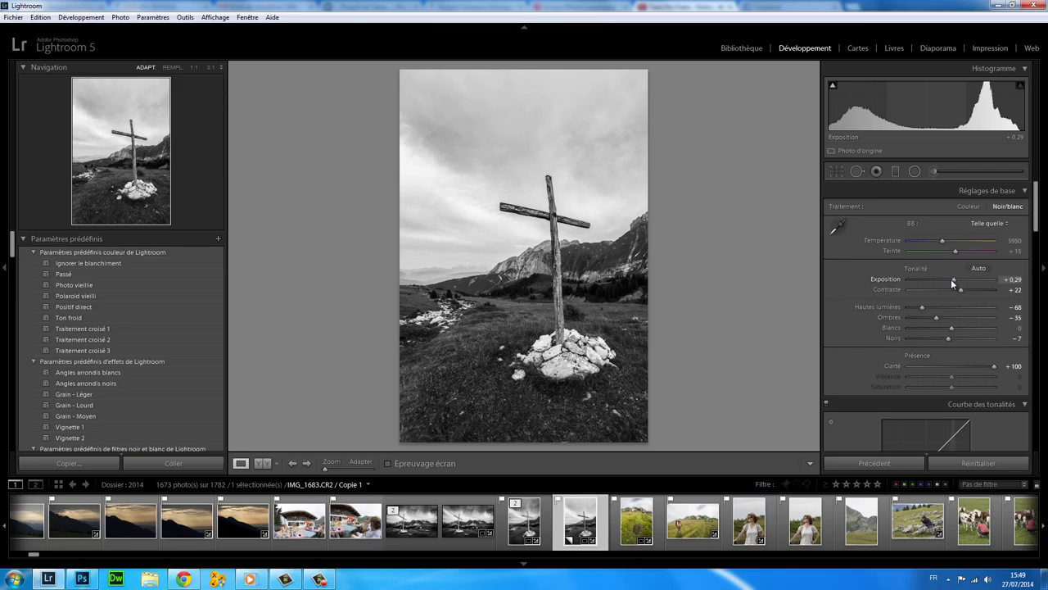
left_click_drag(952, 280, 922, 308)
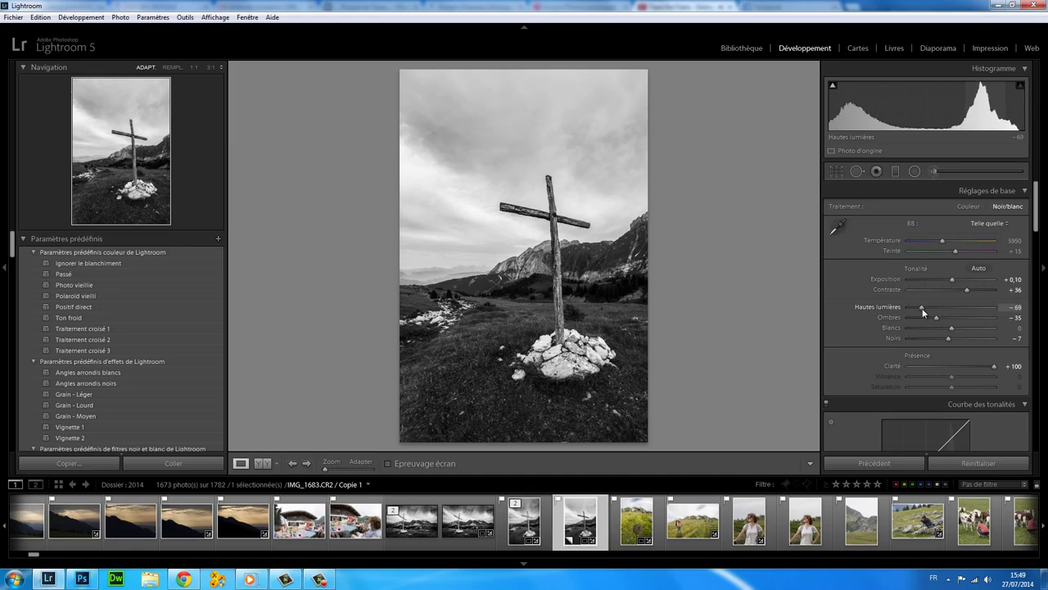
- Set the copy's Hautes lumières to -75, Ombres to -20, Blancs to -4 and Noirs to -34, following the finished version
key("Left")
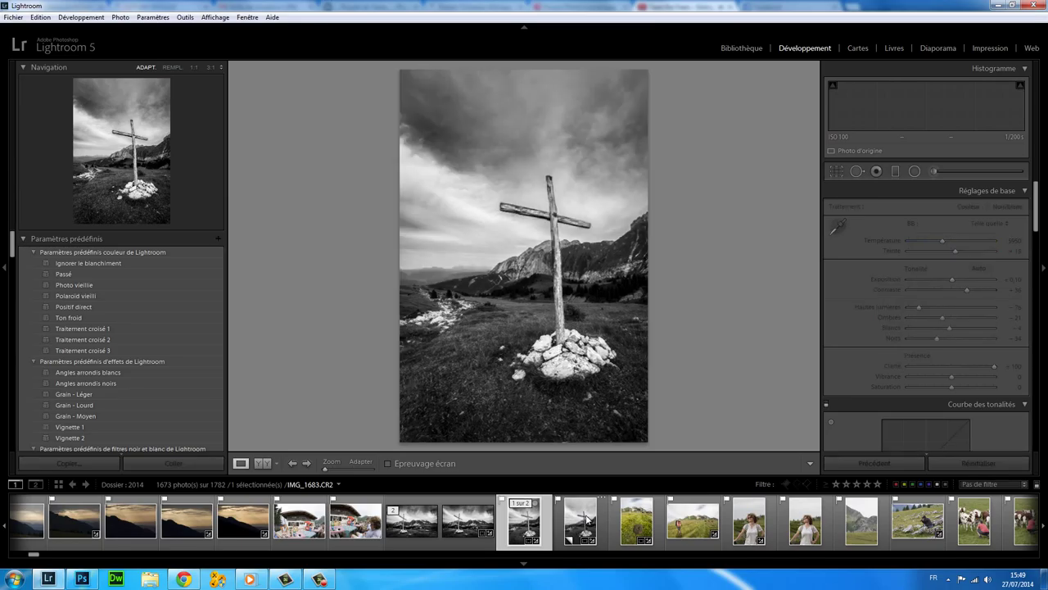
left_click(587, 519)
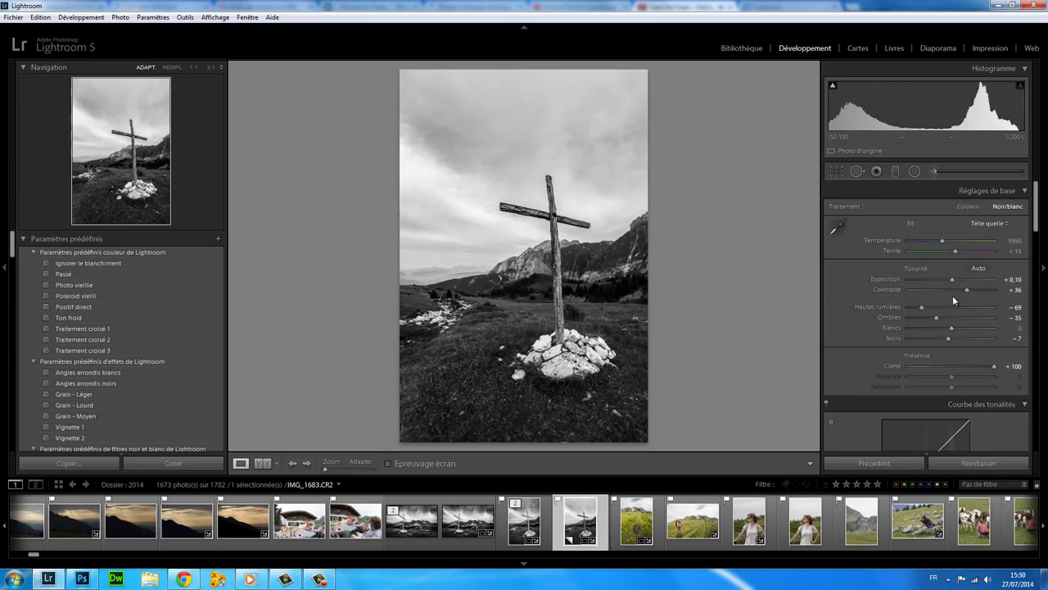
left_click_drag(923, 306, 948, 325)
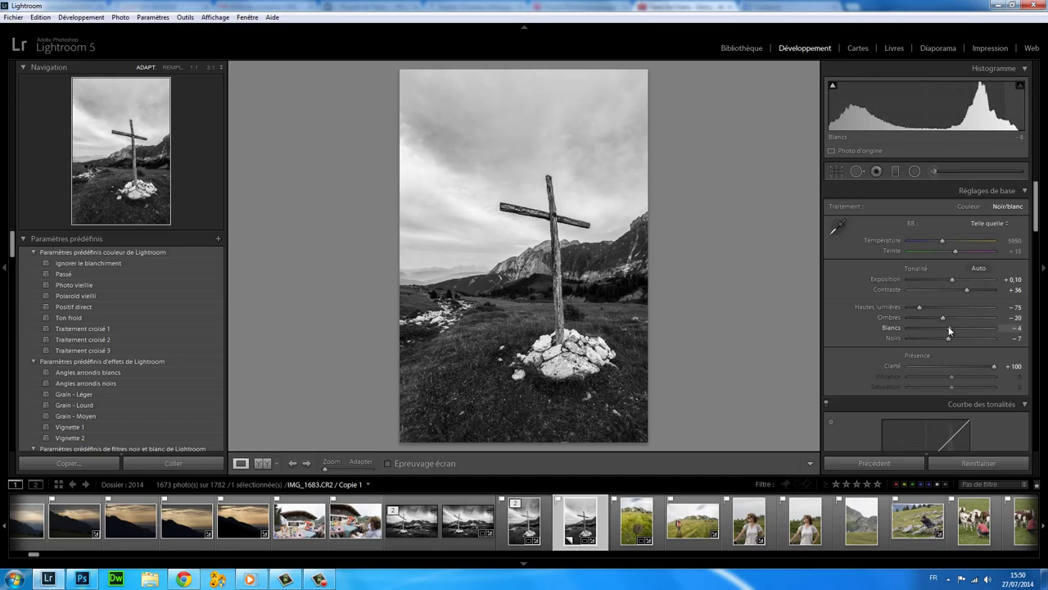
left_click(524, 520)
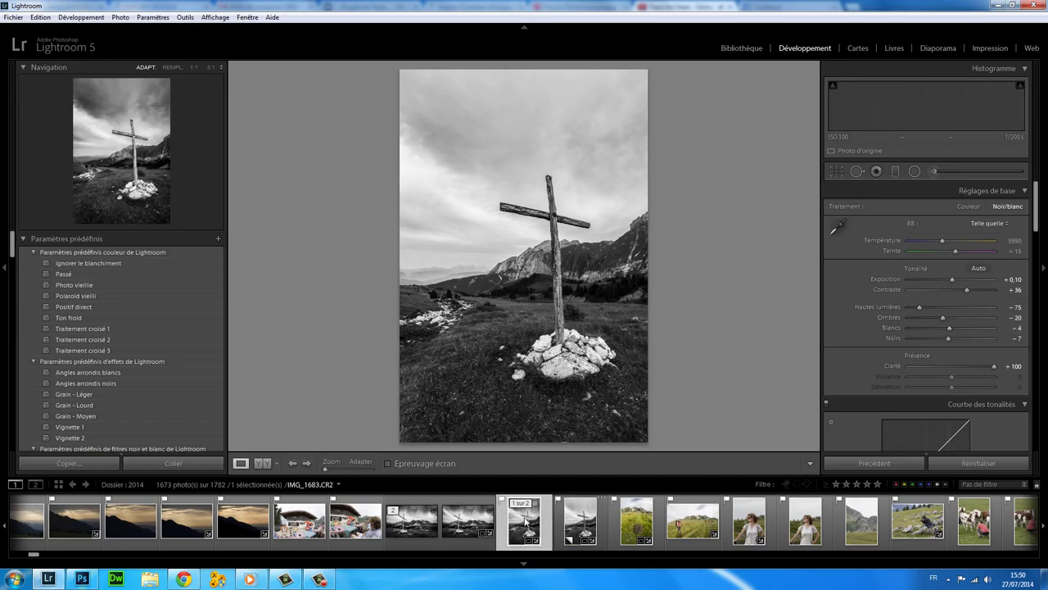
key("Right")
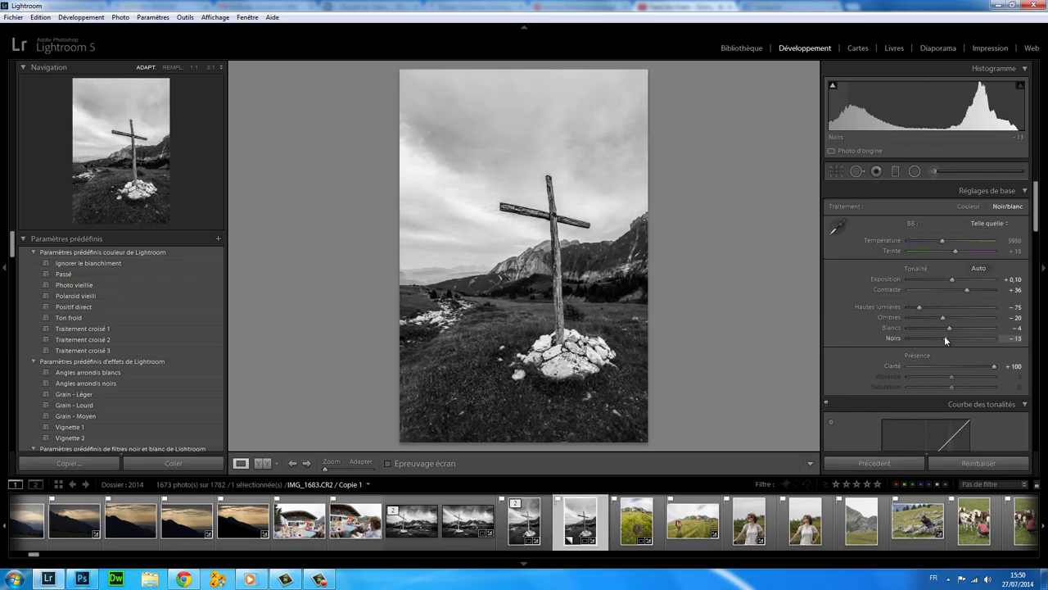
left_click_drag(943, 336, 942, 335)
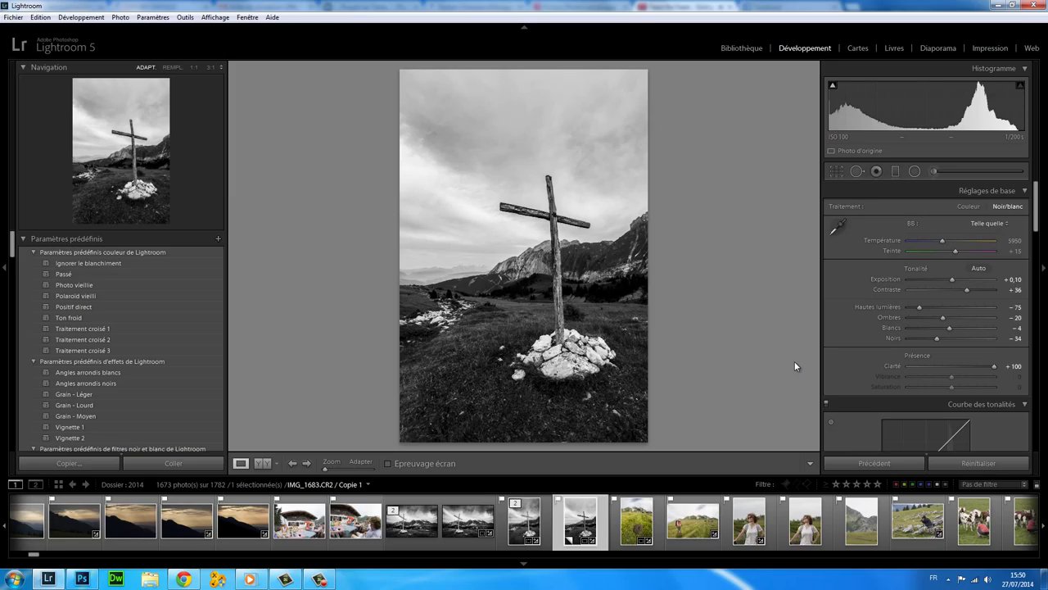
- Compare the sky and overall tones of the edited copy with the finished version of the cross photo
key("Left")
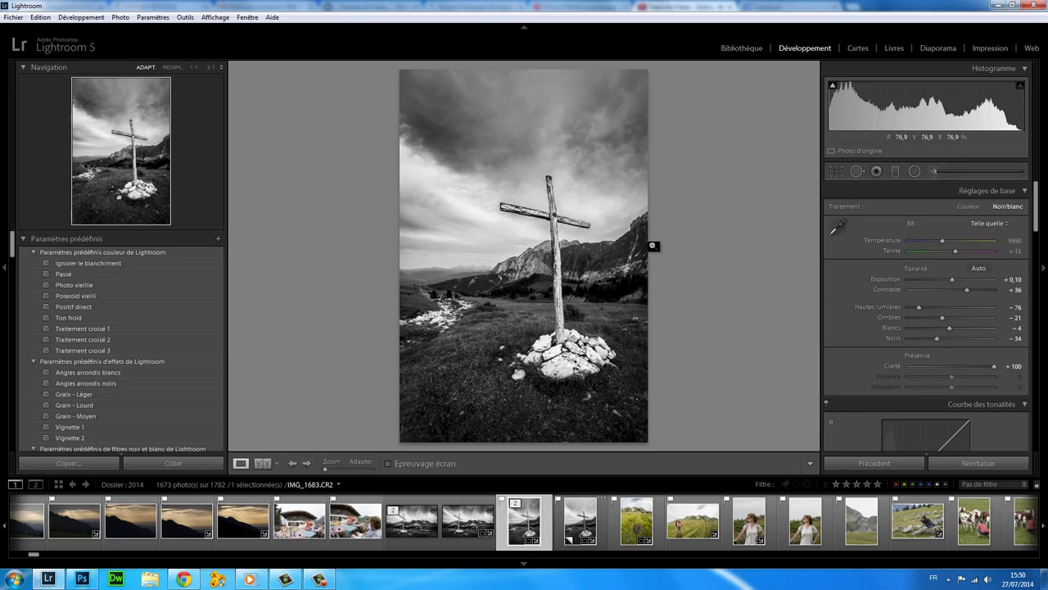
key("Right")
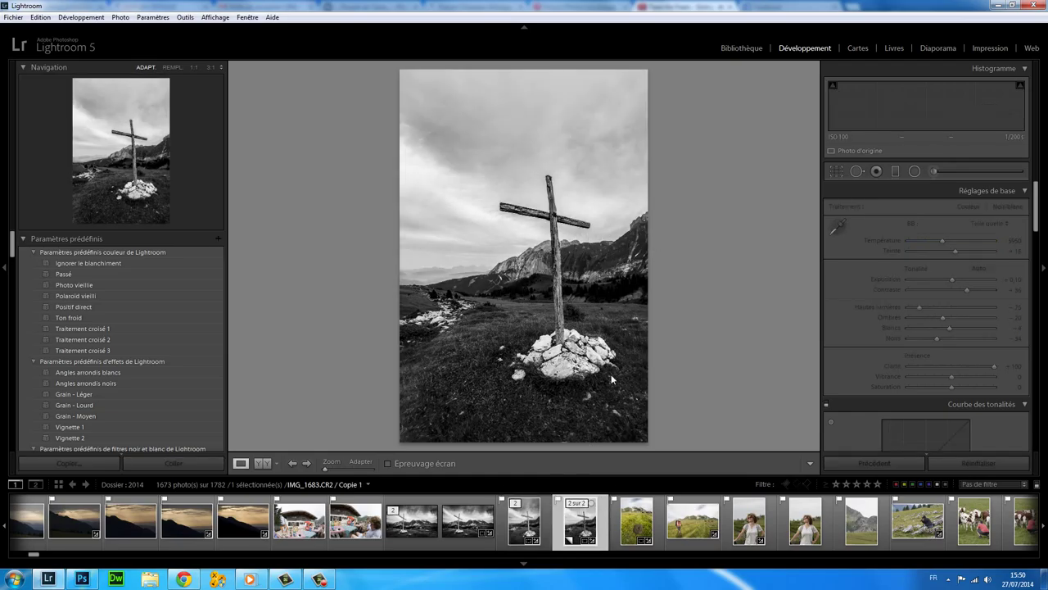
key("Left")
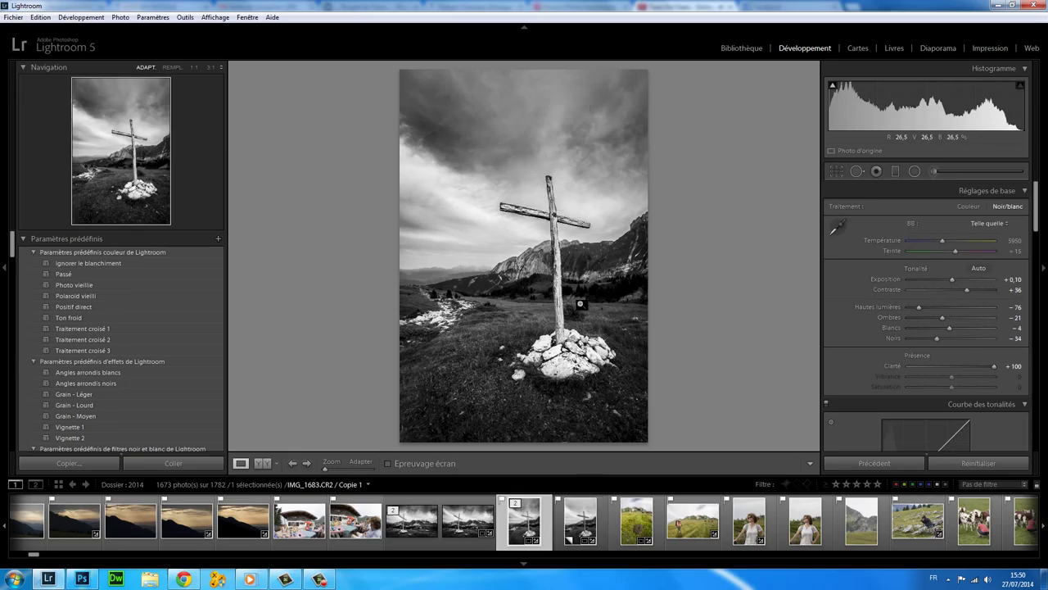
left_click(580, 521)
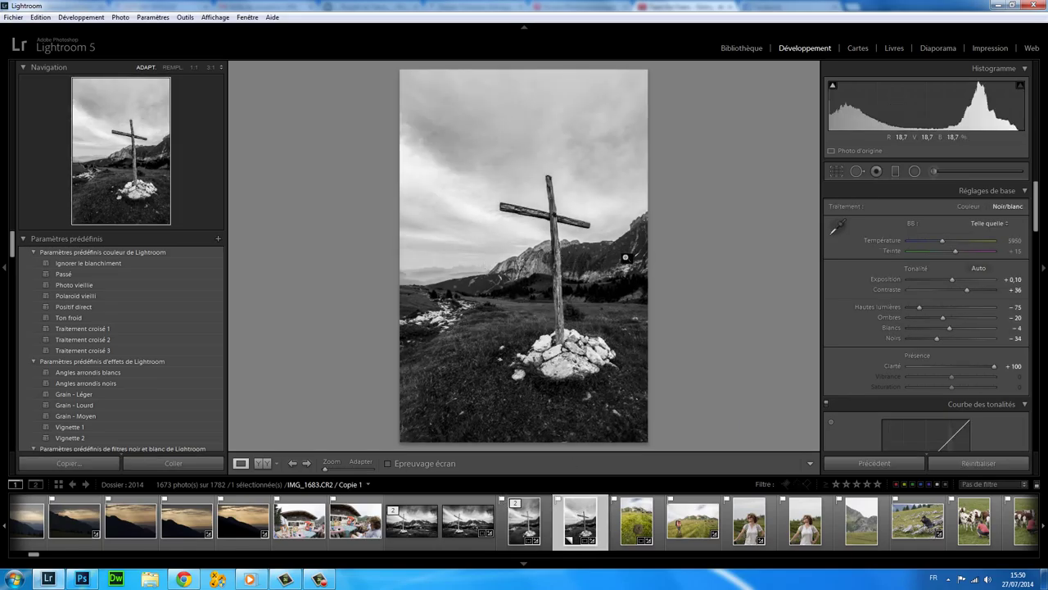
left_click(524, 521)
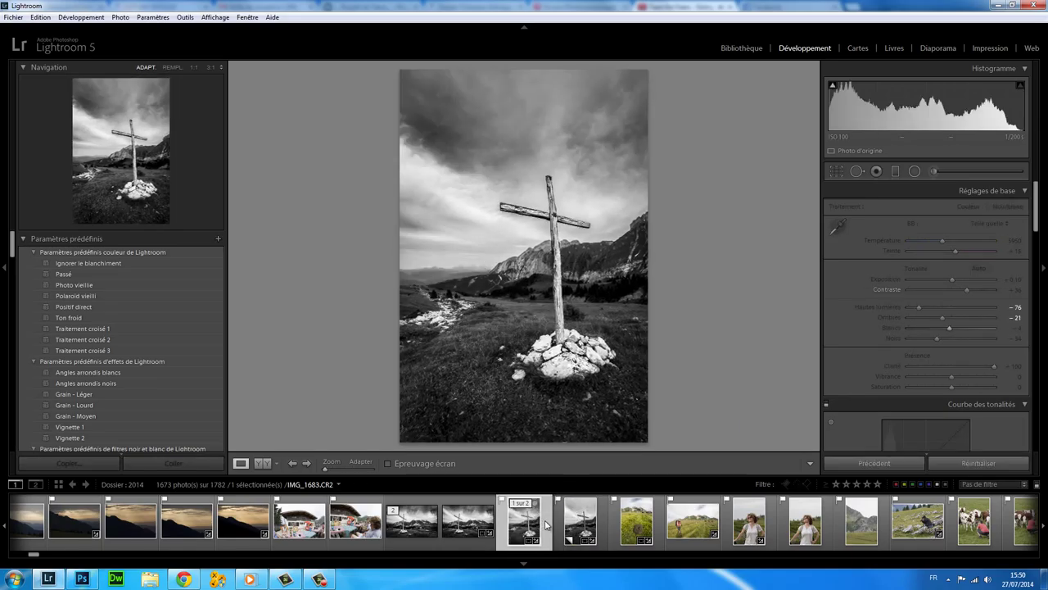
- Darken the copy's sky by setting Bleu to -100 in the black-and-white mix
left_click(575, 525)
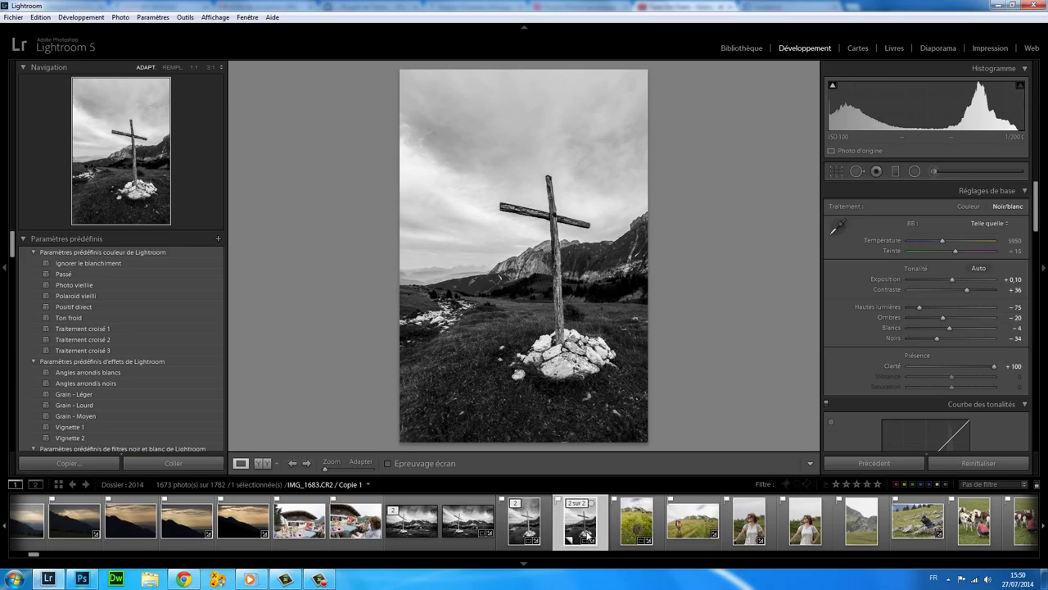
left_click_drag(1038, 225, 1040, 294)
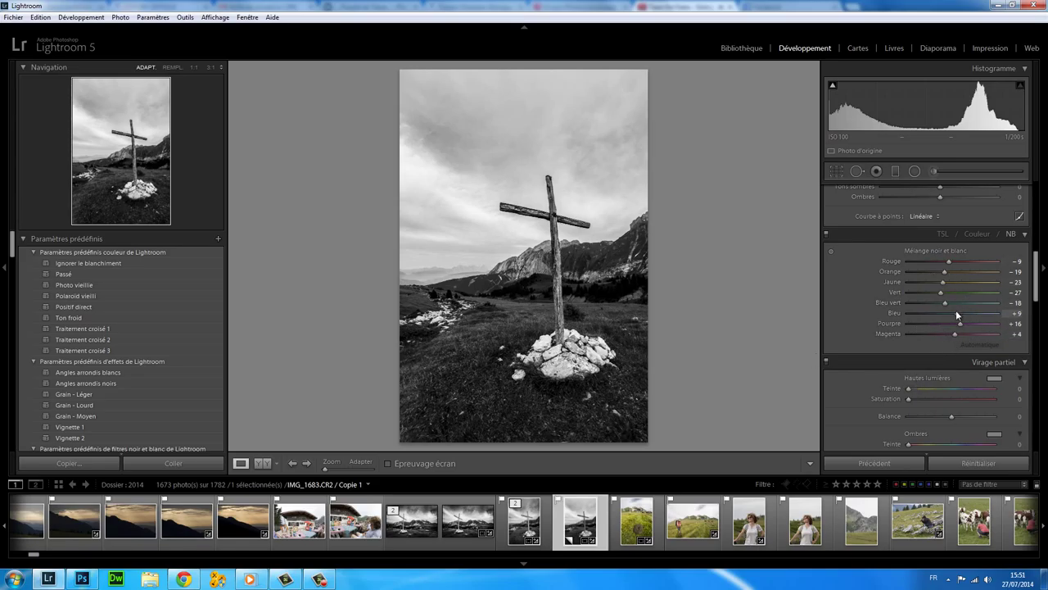
left_click_drag(957, 315, 892, 318)
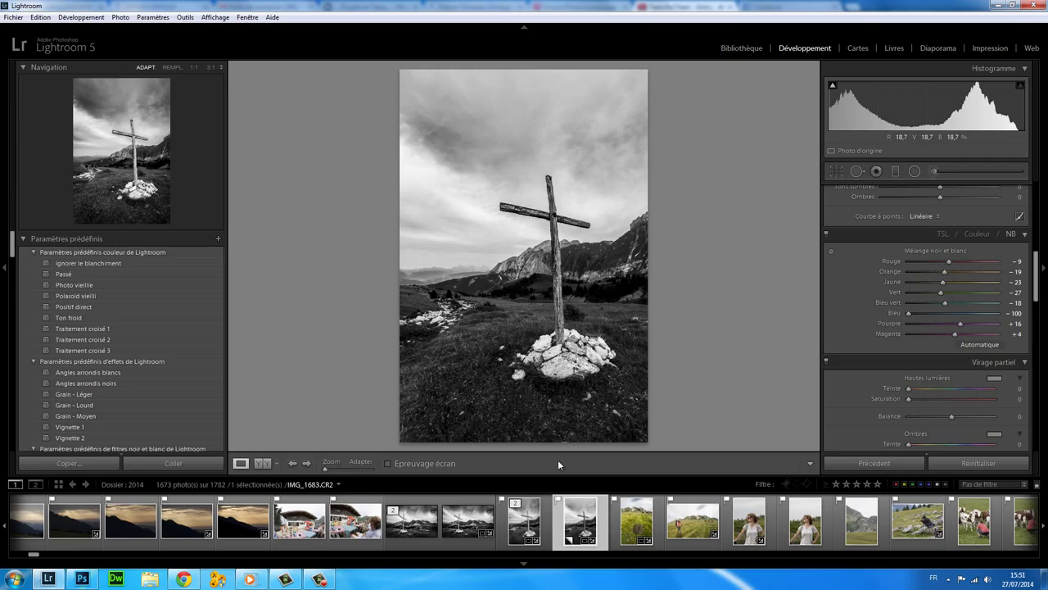
- Set Jaune to -6 in the copy's black-and-white mix, using the finished version as reference
left_click(526, 530)
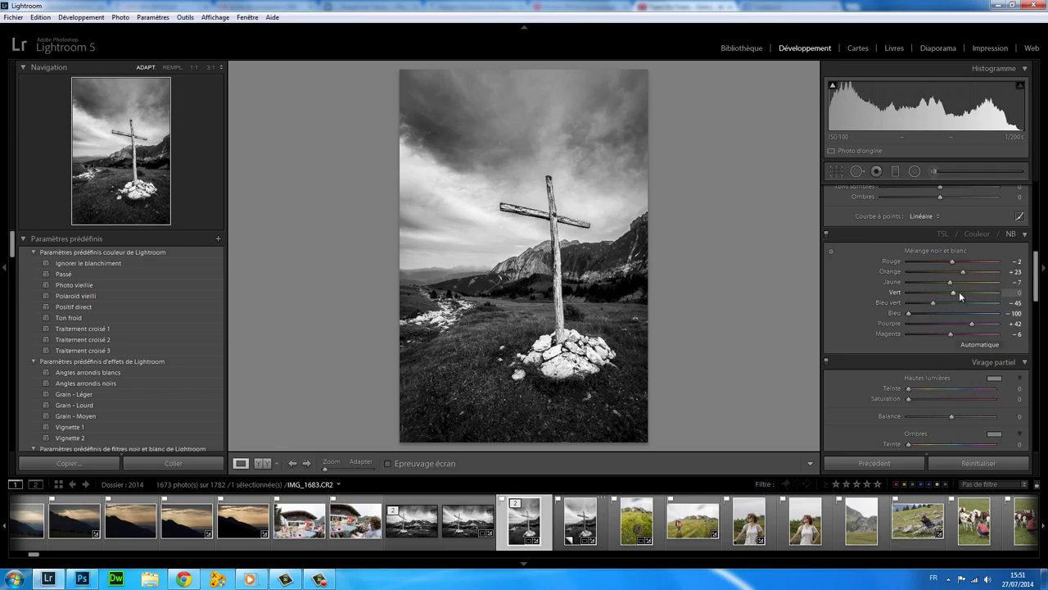
key("Right")
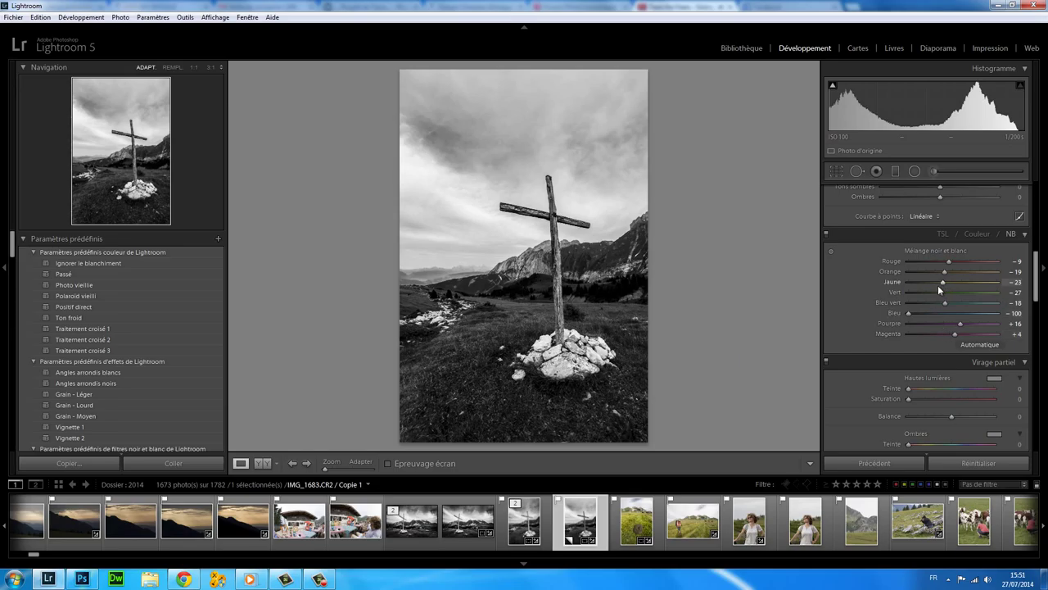
left_click_drag(945, 282, 950, 281)
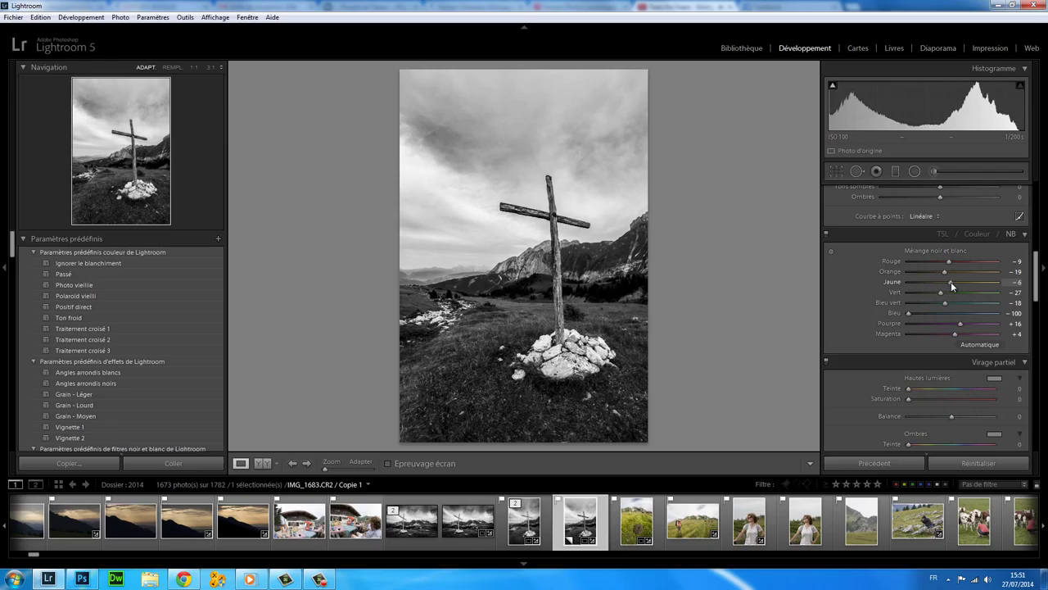
- Set the copy's Rouge to -3 and Orange to +23 in the black-and-white mix, following the finished version
left_click(526, 531)
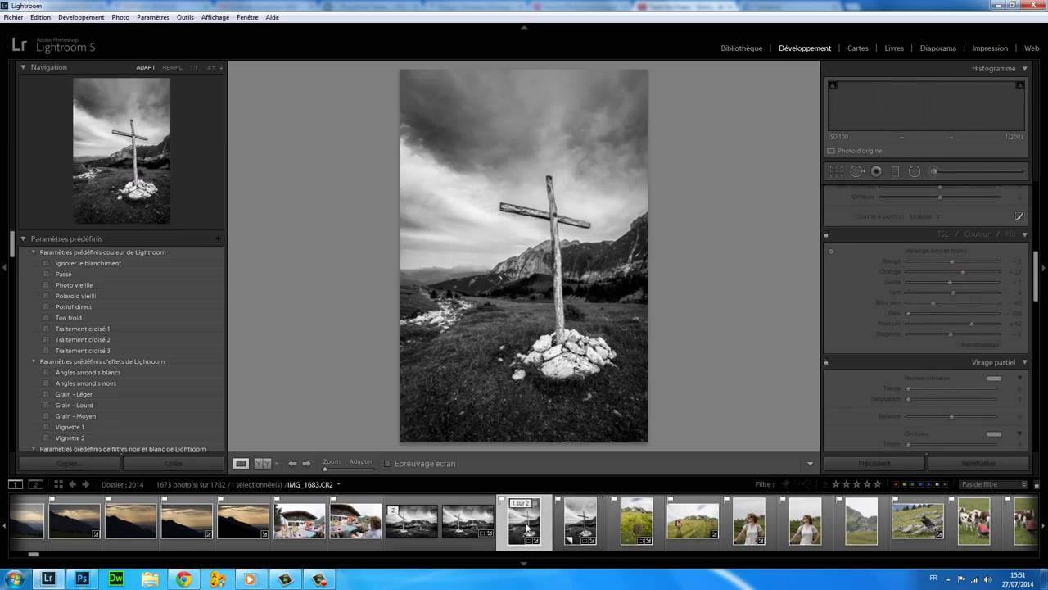
left_click(572, 520)
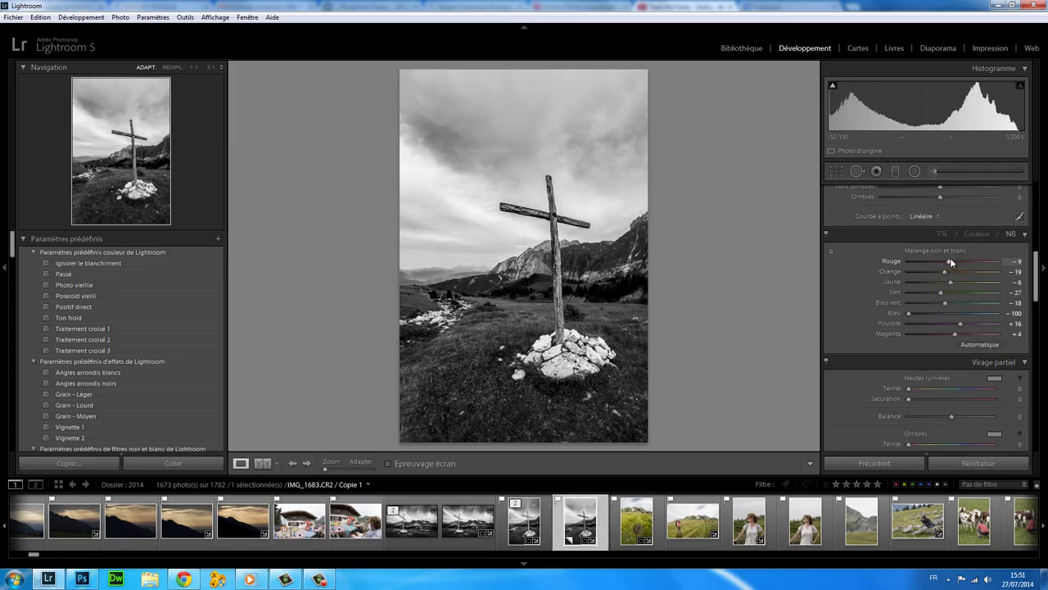
left_click_drag(948, 263, 874, 264)
left_click_drag(997, 260, 968, 261)
left_click_drag(942, 270, 967, 274)
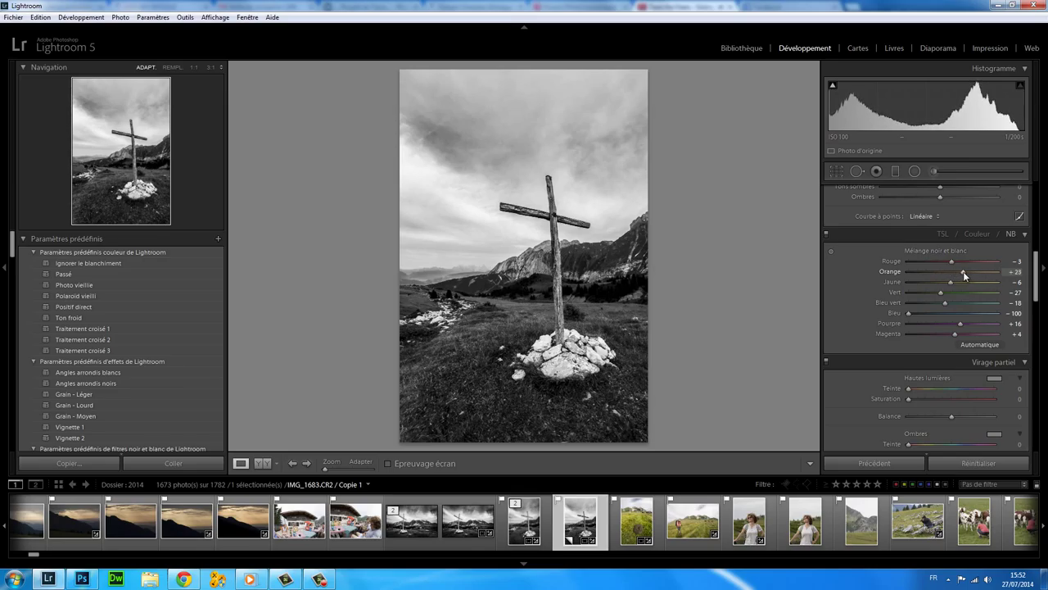
- Reset Vert to 0 and set Bleu vert to -40 in the copy's black-and-white mix, guided by the finished version
left_click(526, 526)
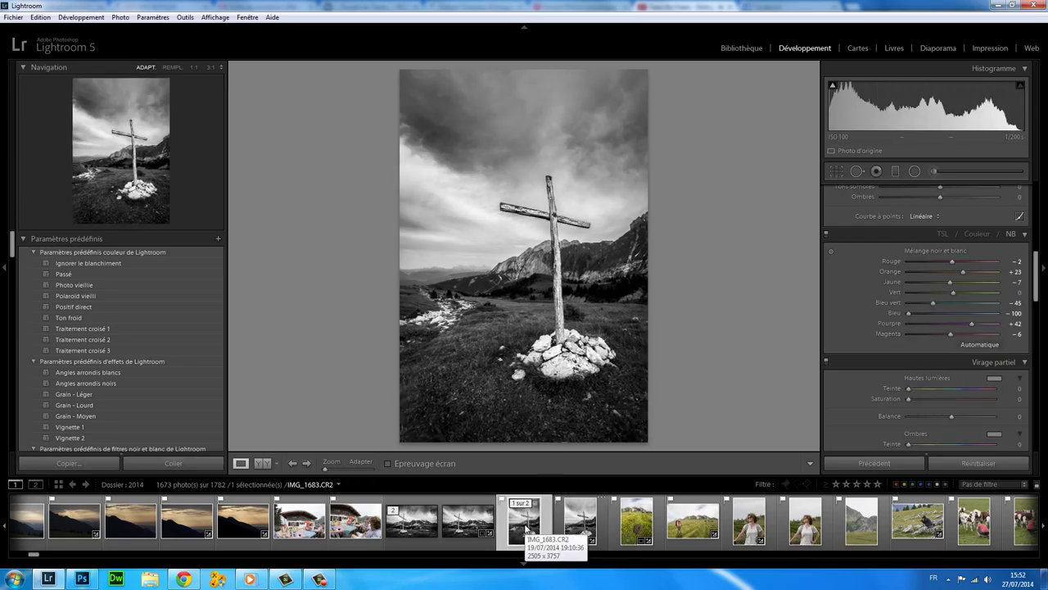
left_click(578, 522)
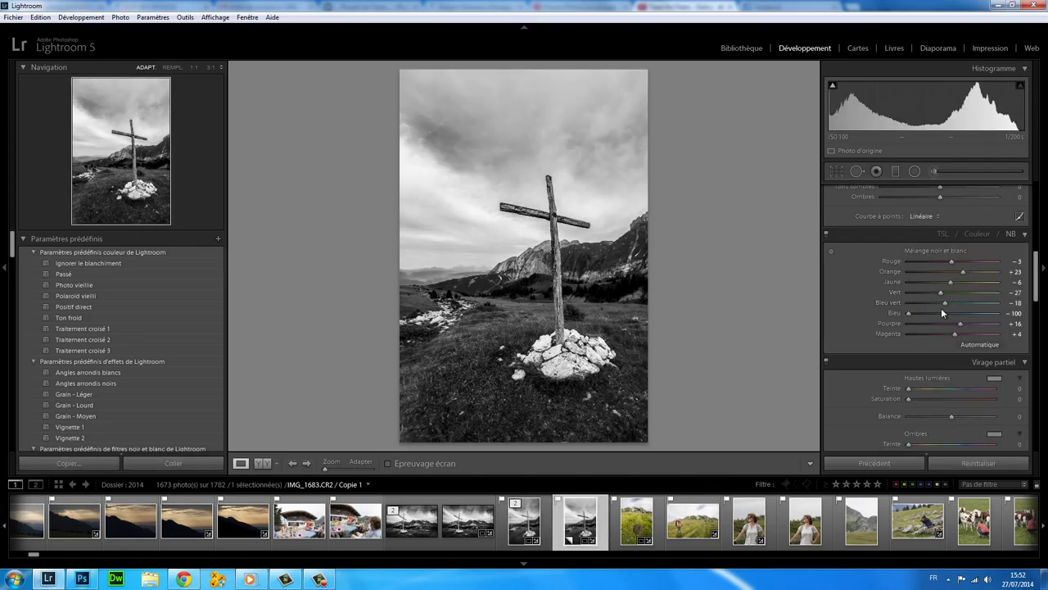
double_click(939, 292)
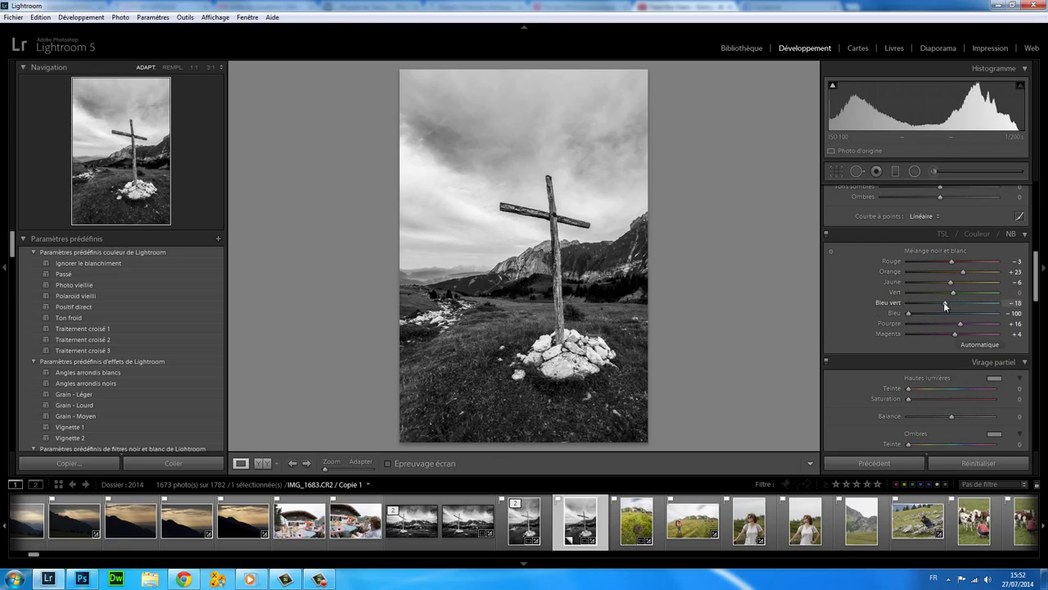
left_click_drag(943, 302, 873, 298)
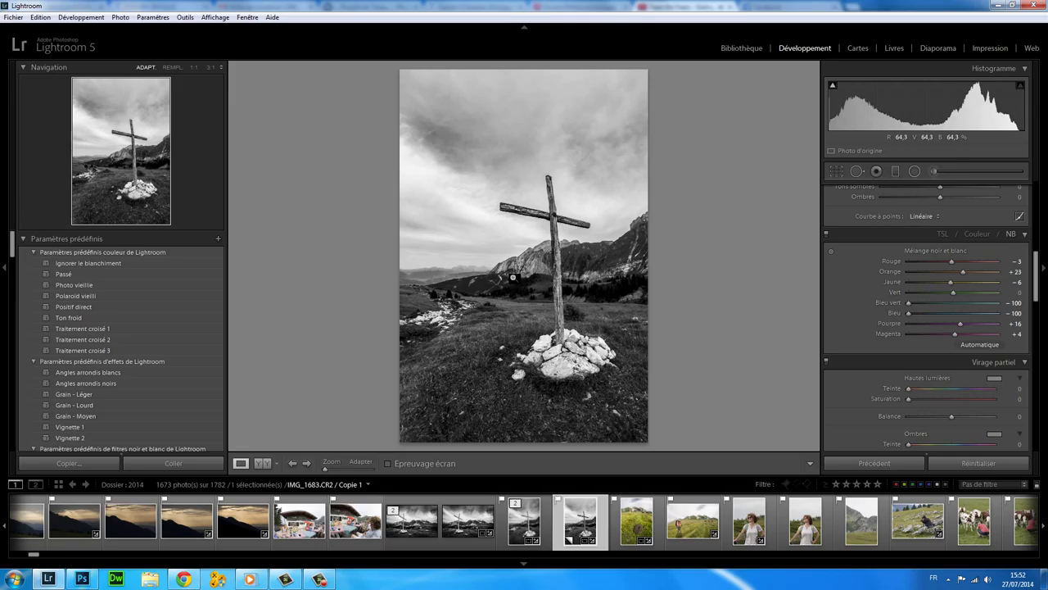
left_click_drag(907, 302, 926, 305)
- Check the finished version's mix and set the copy's Pourpre to +42
left_click(533, 524)
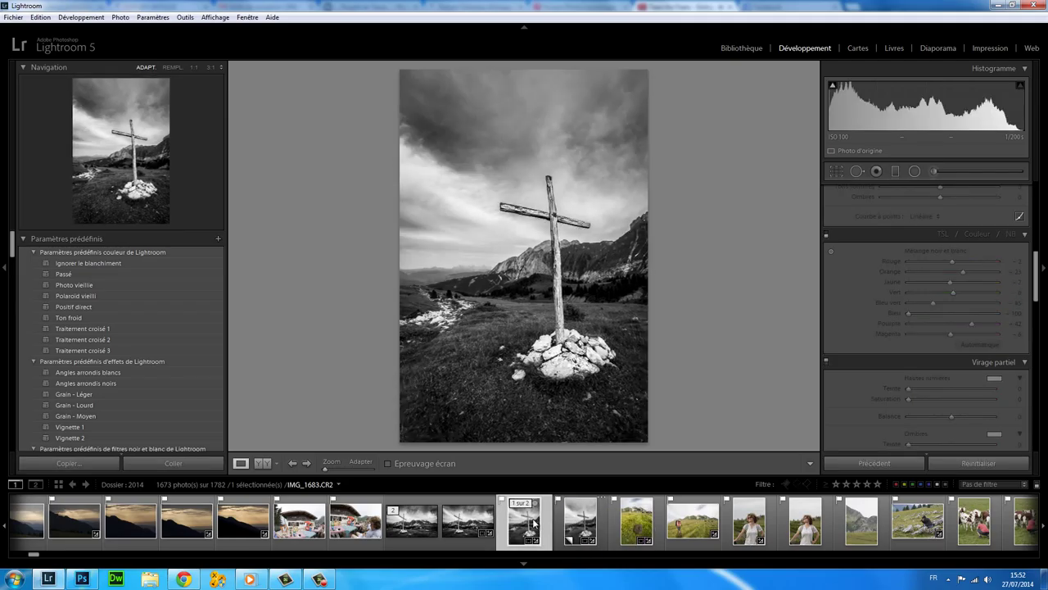
left_click(592, 521)
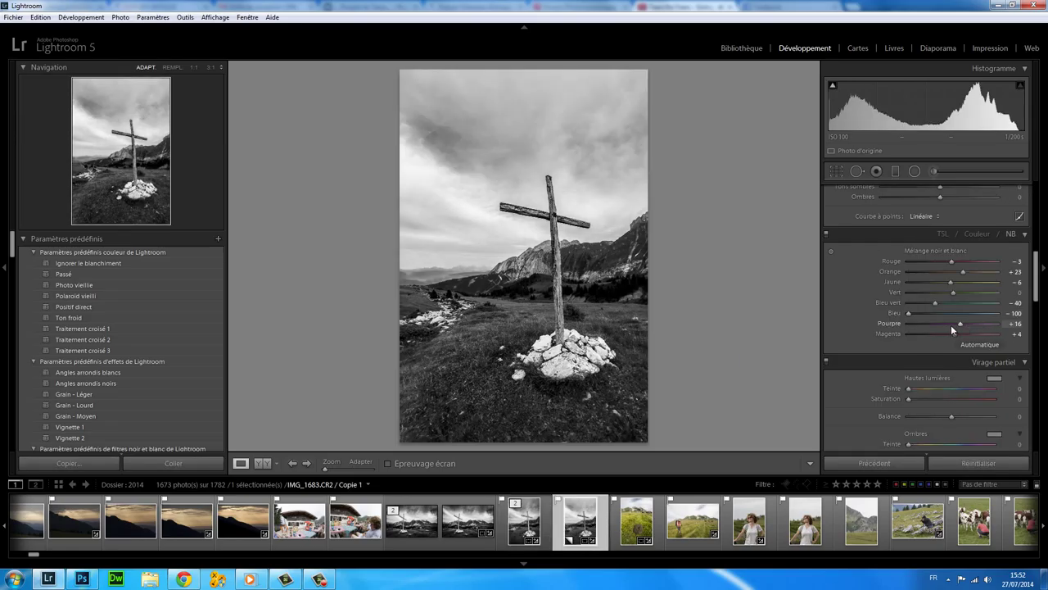
mouse_move(959, 322)
left_mouse_down()
mouse_move(889, 324)
mouse_move(974, 321)
mouse_move(883, 328)
mouse_move(973, 326)
left_mouse_up()
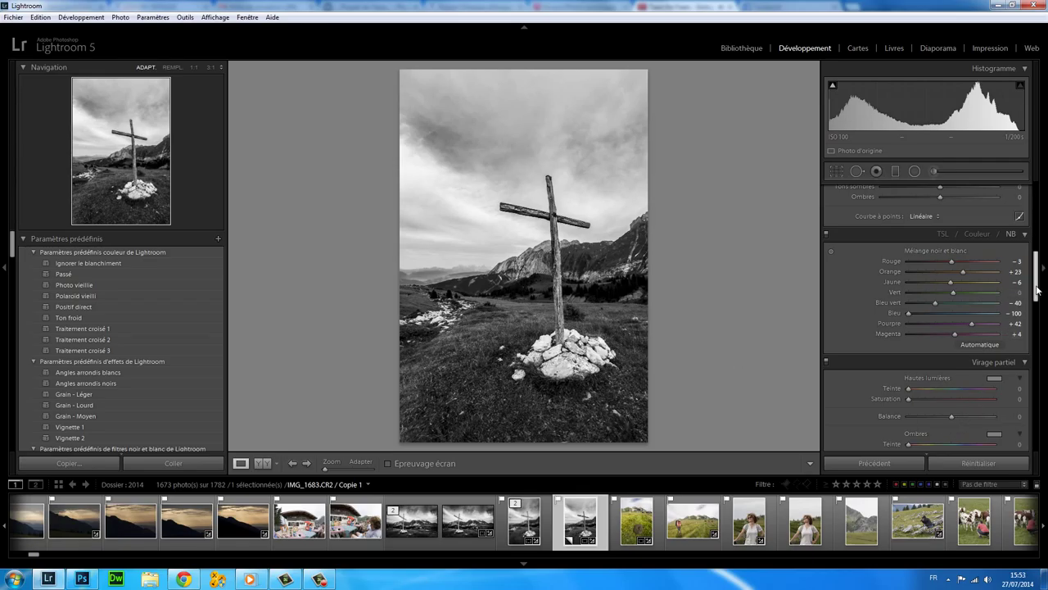
- Try adjusting Hautes lumières in the copy's tone curve
left_click_drag(1037, 289, 1042, 240)
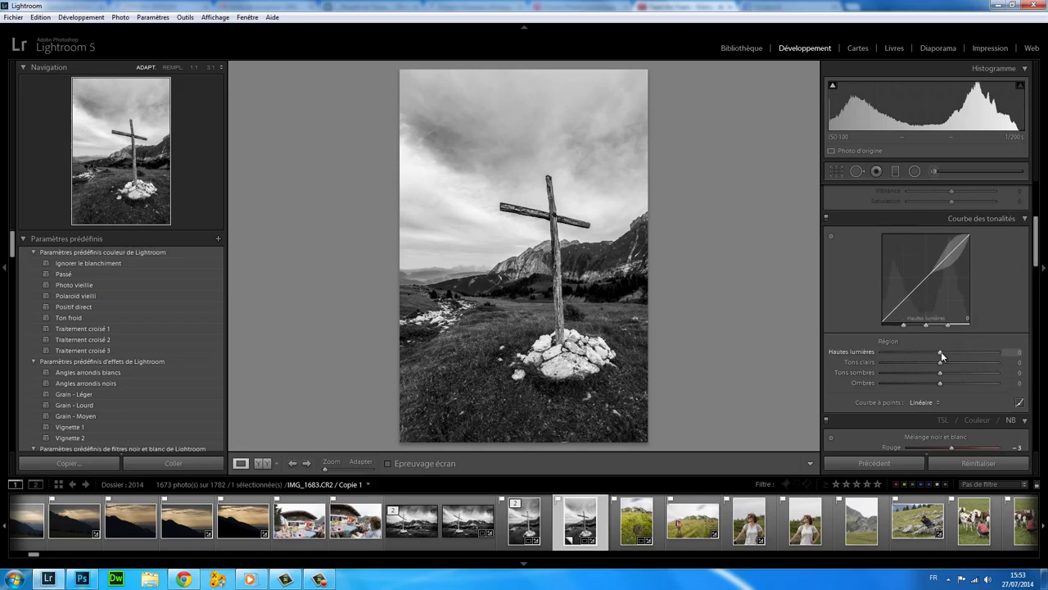
mouse_move(940, 351)
left_mouse_down()
mouse_move(927, 351)
mouse_move(980, 351)
mouse_move(928, 351)
mouse_move(939, 351)
left_mouse_up()
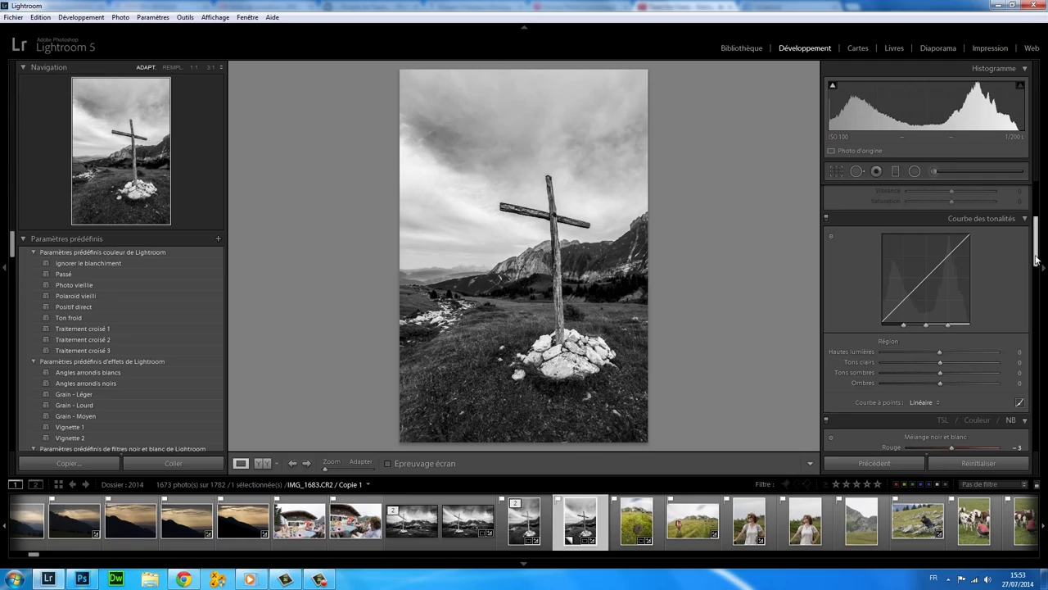
scroll(1036, 259, "up", 5)
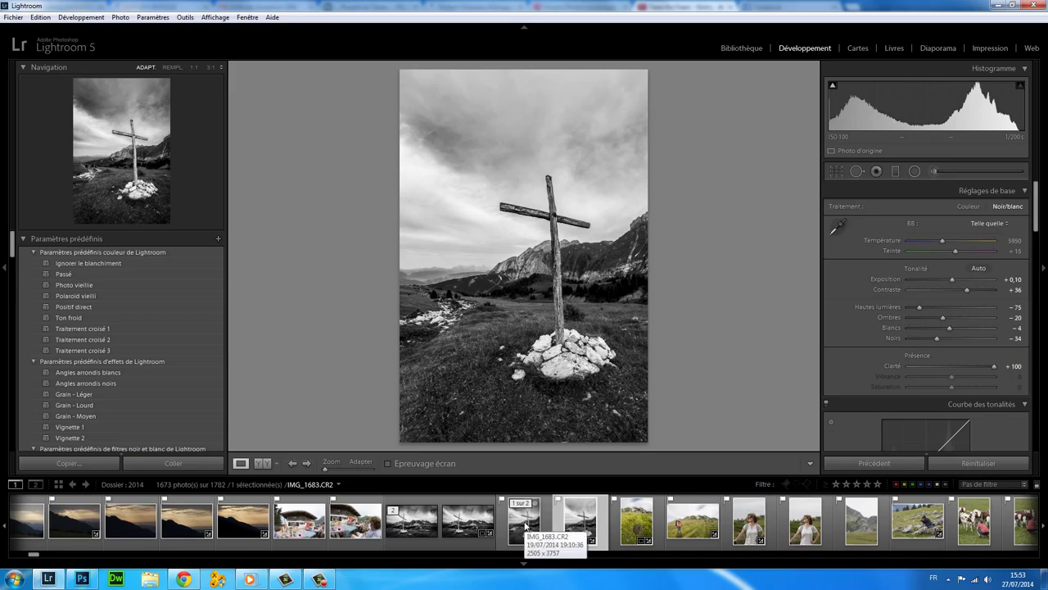
- Inspect the placement and settings of both graduated filters in the sky of the finished version
left_click(525, 525)
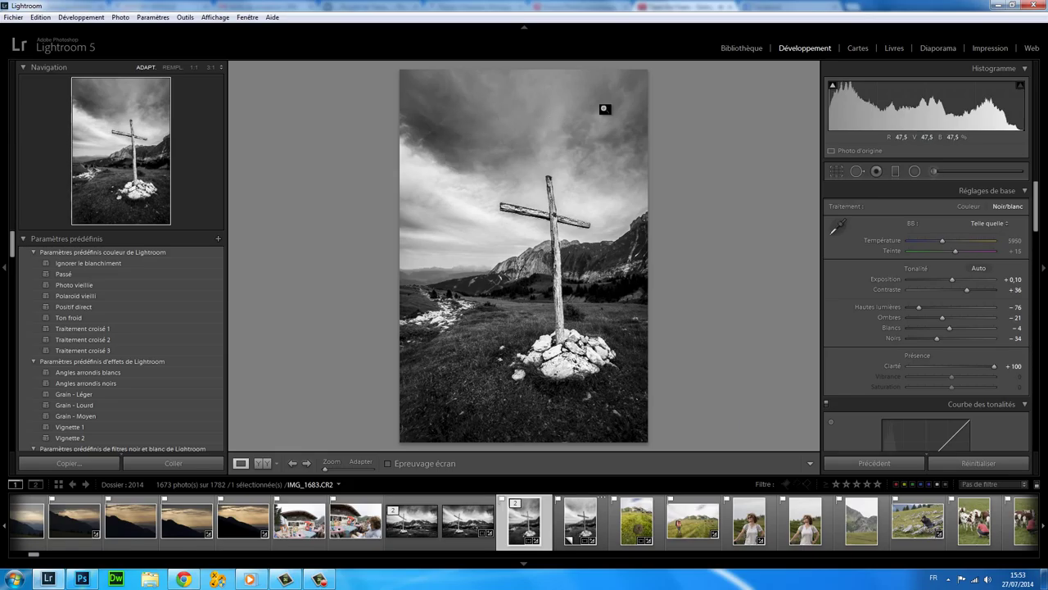
left_click(896, 172)
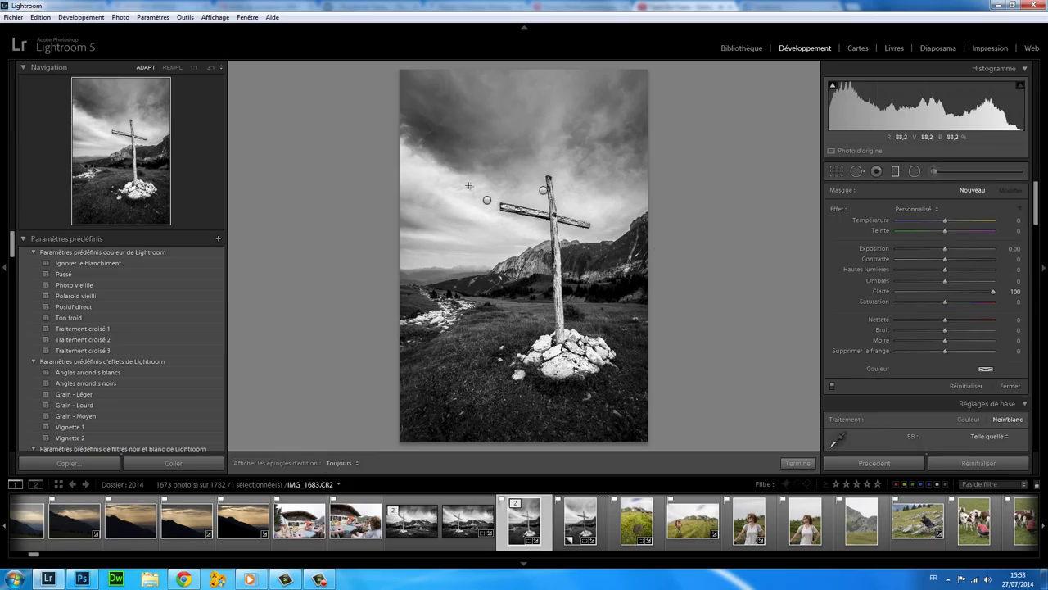
left_click(487, 199)
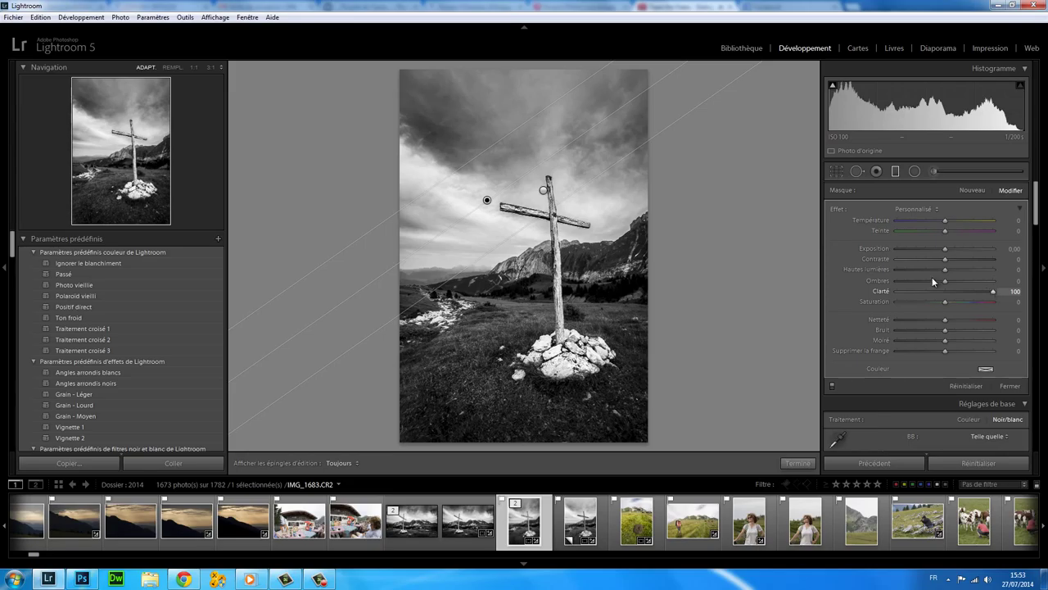
left_click(544, 189)
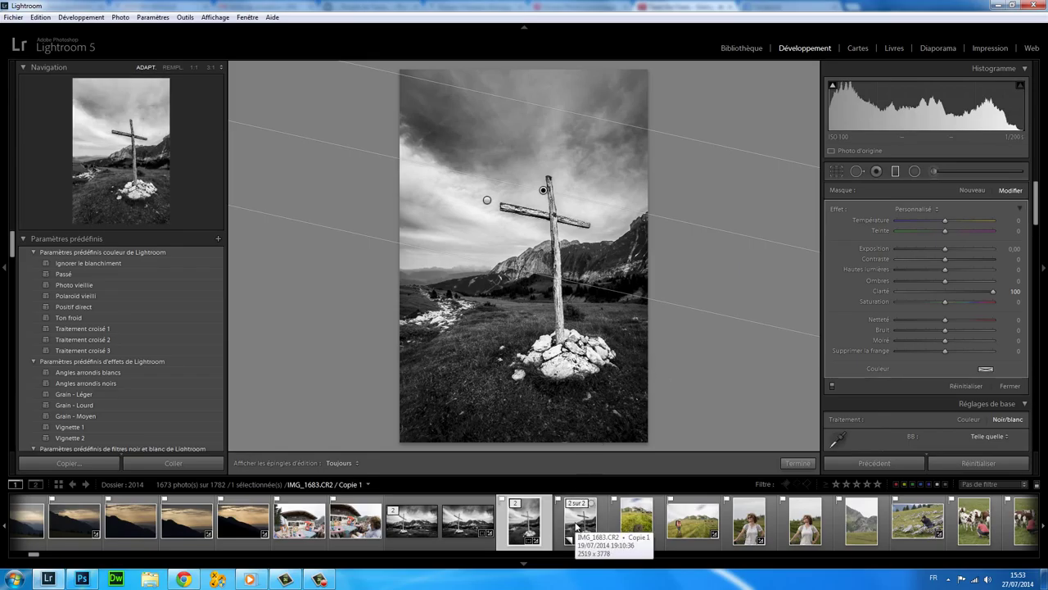
- Add a graduated filter with Clarté 100 to the copy, running diagonally down from the upper-left sky to the horizon
left_click(577, 525)
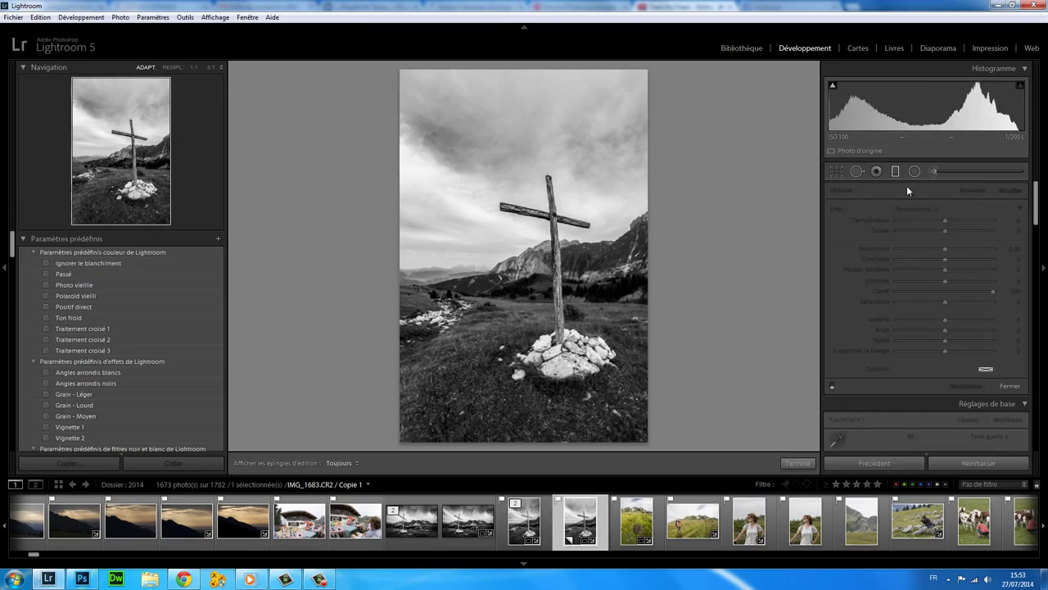
left_click(893, 170)
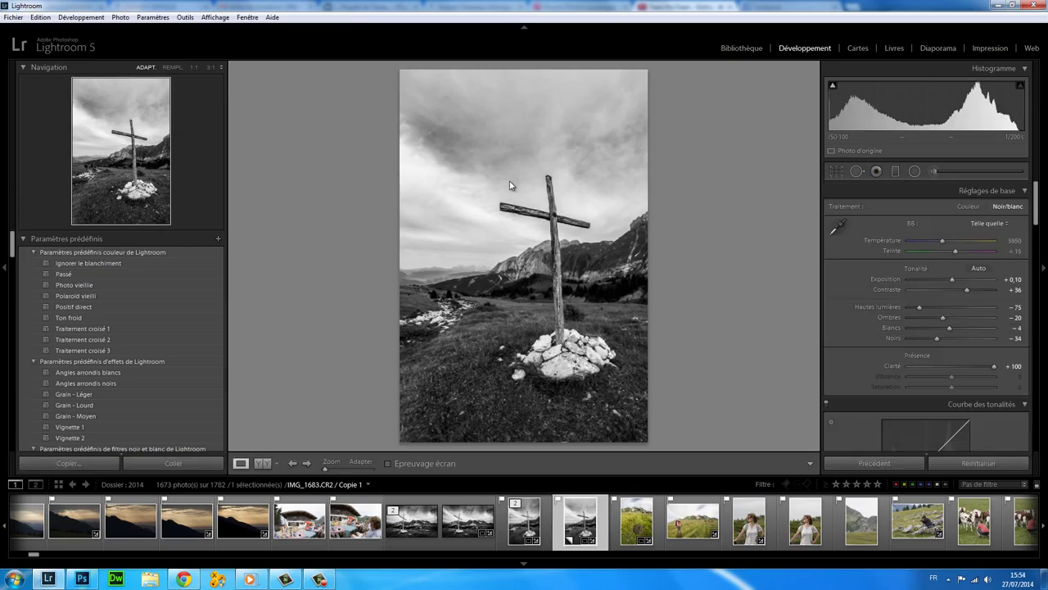
left_click(894, 170)
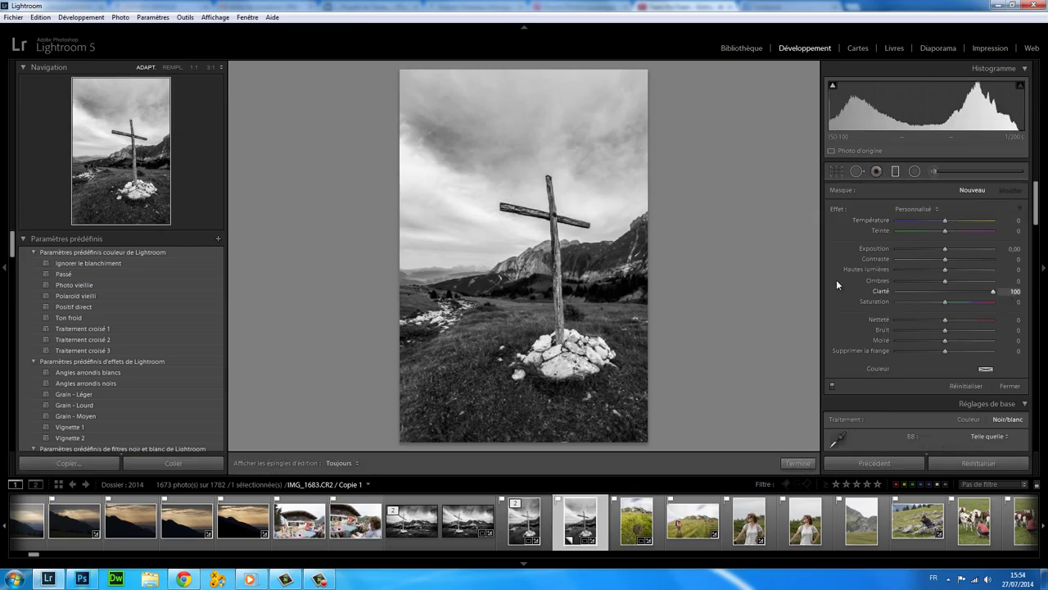
left_click_drag(468, 163, 507, 264)
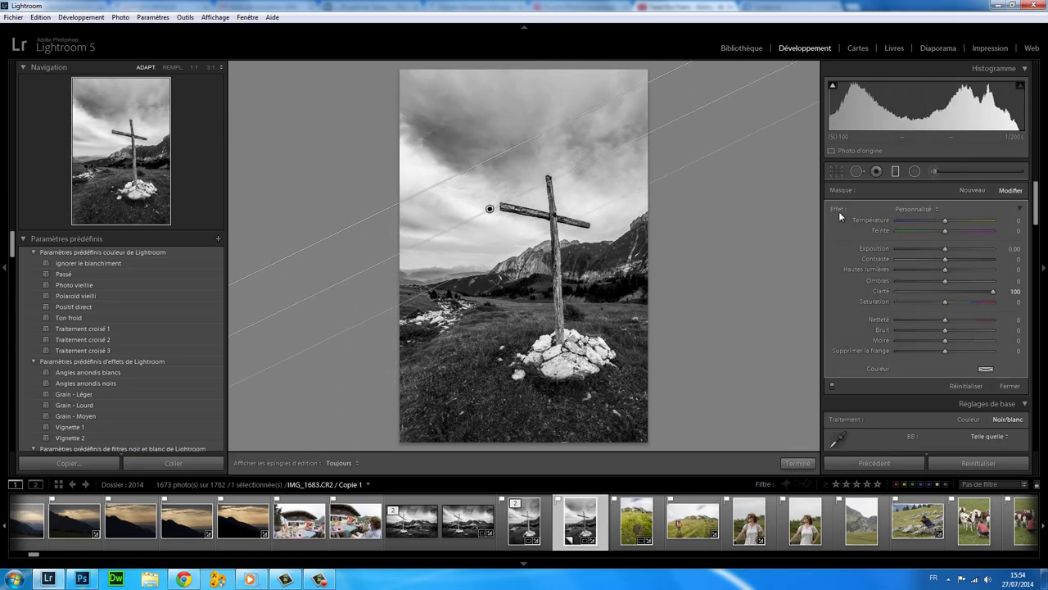
- Add a second graduated filter with Clarté 100, slanted the opposite way, centred just below the cross's left arm
left_click(895, 170)
left_click(896, 171)
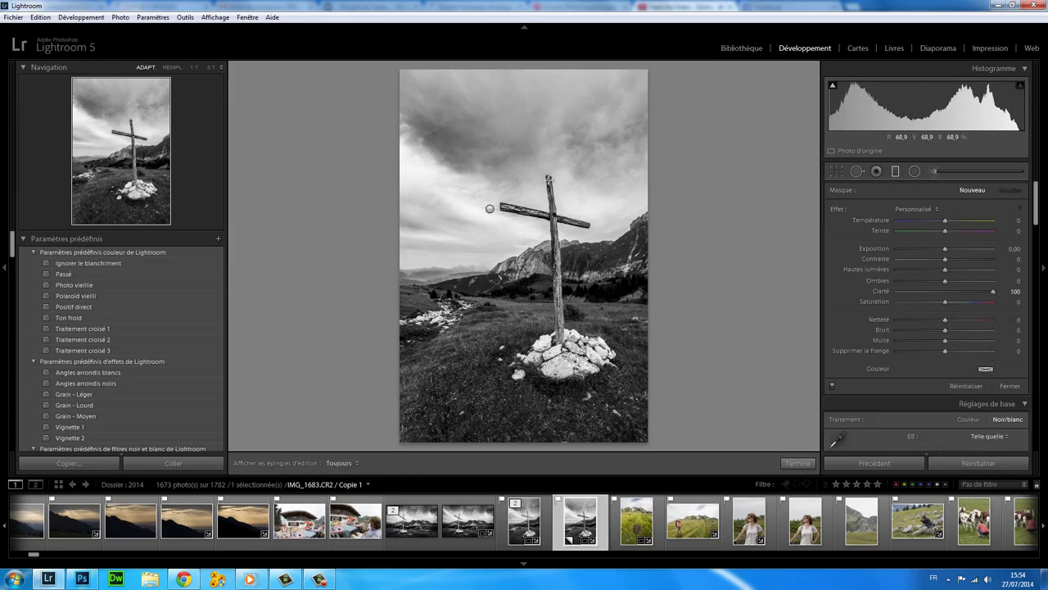
left_click_drag(541, 201, 508, 285)
left_click_drag(522, 244, 527, 228)
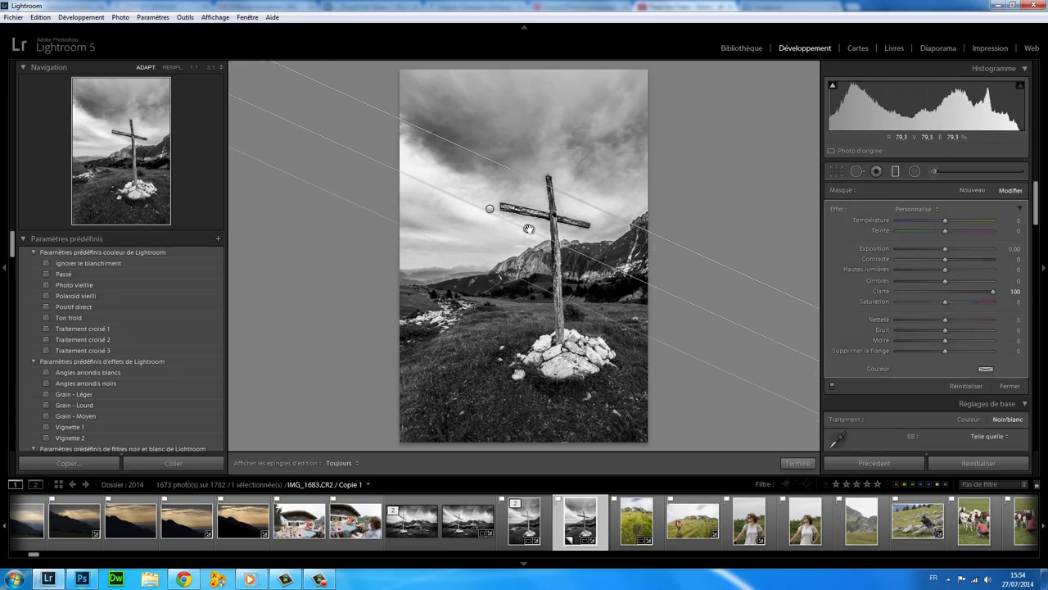
- Compare the filter positions with the finished version and move both of the copy's graduated filters slightly higher
left_click(528, 524)
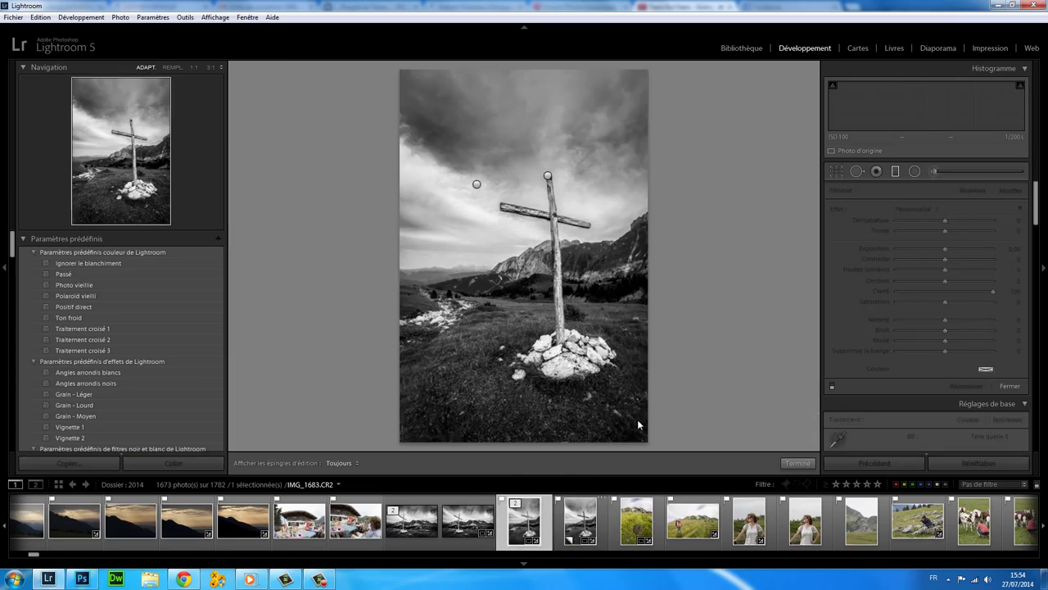
left_click(581, 519)
left_click(524, 521)
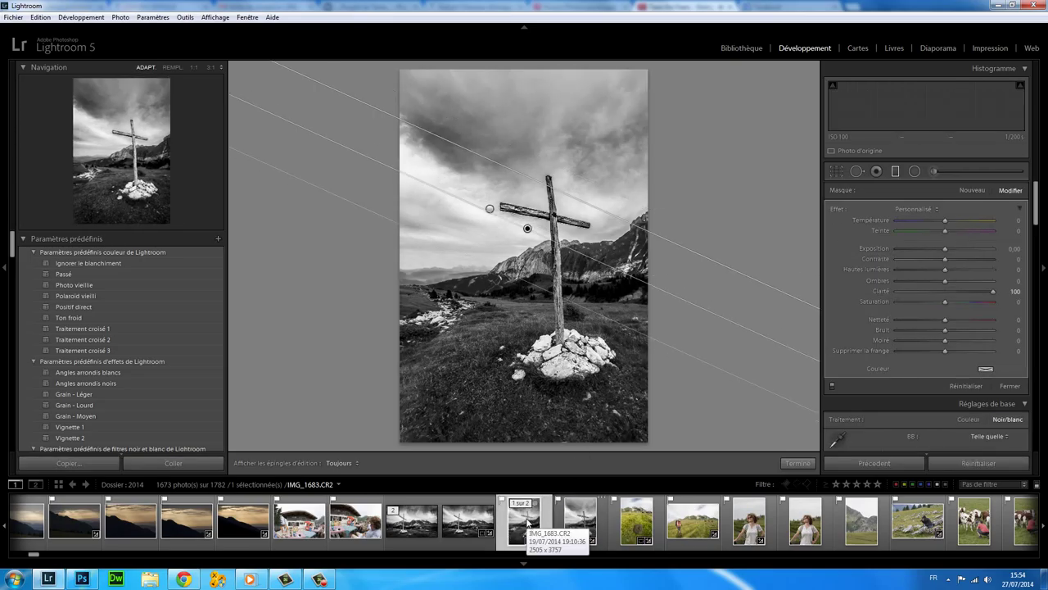
left_click(581, 526)
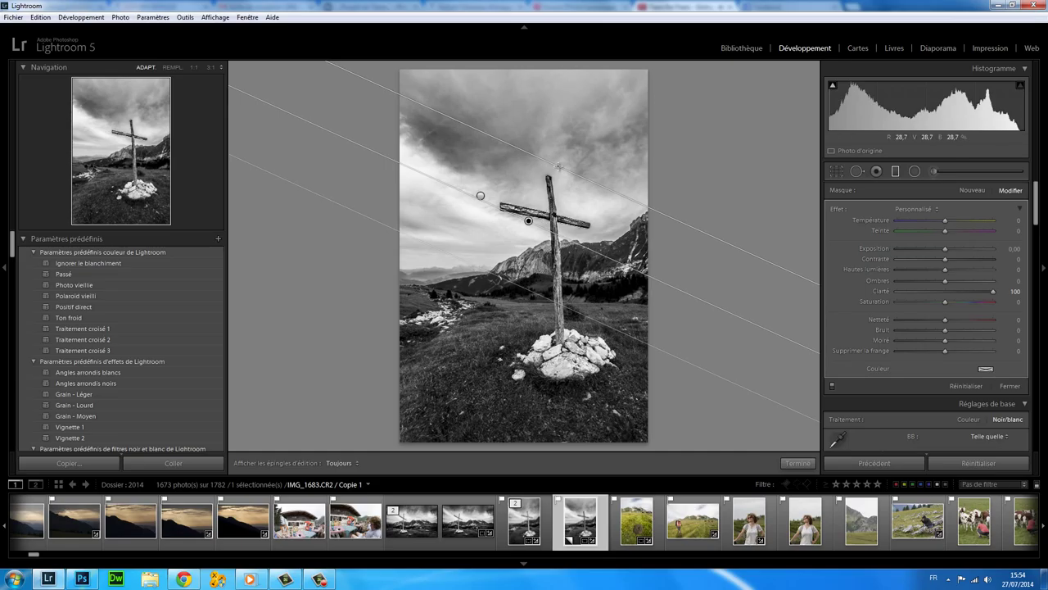
- Examine the adjustment brush masks and settings on the finished version's cross, bright clouds, distant hills and area near the stony stream
left_click(528, 512)
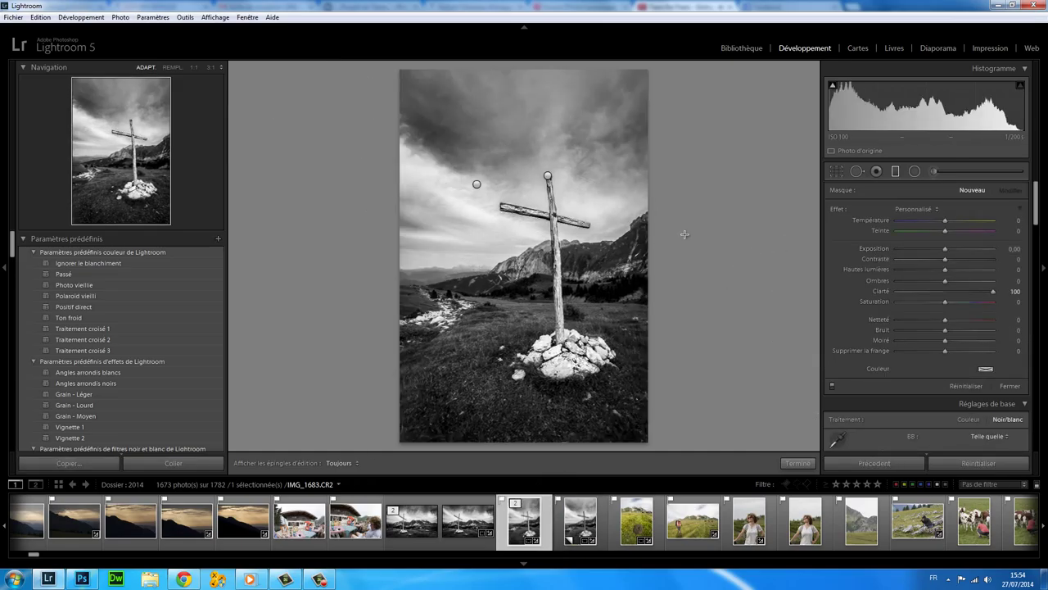
left_click(933, 173)
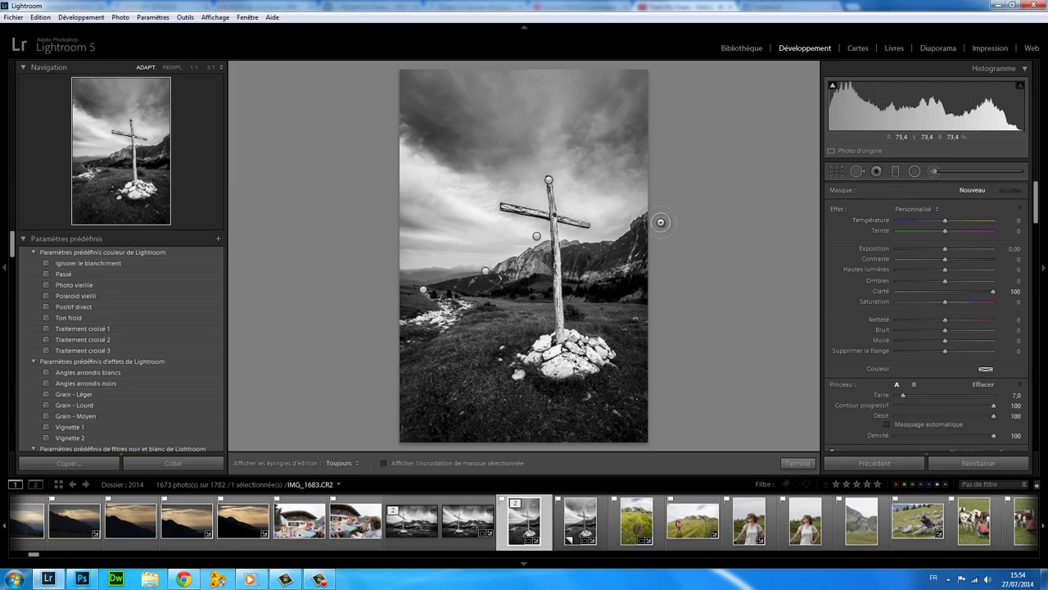
left_click(549, 180)
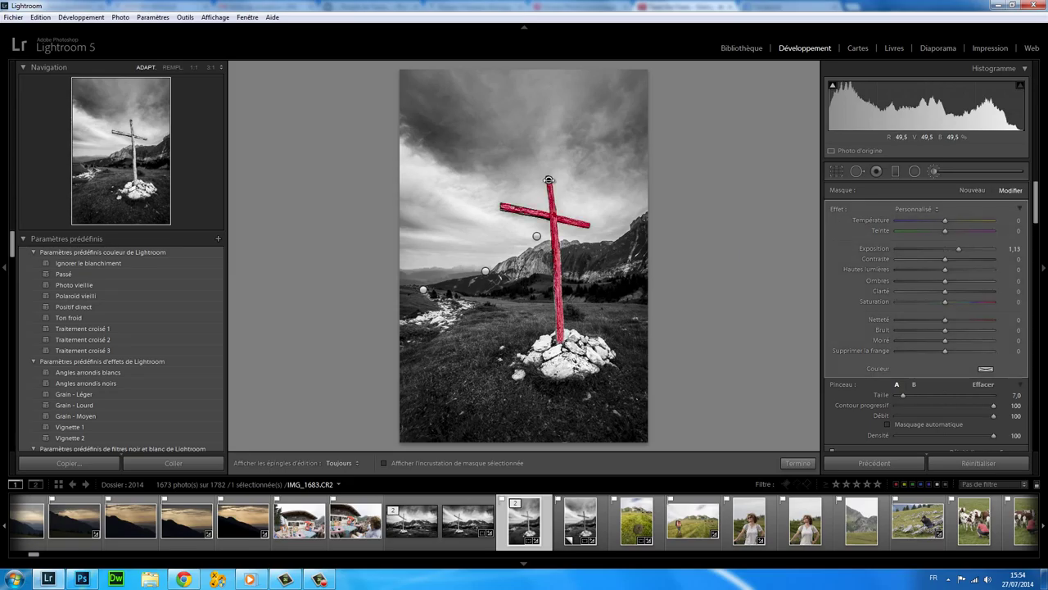
left_click(537, 236)
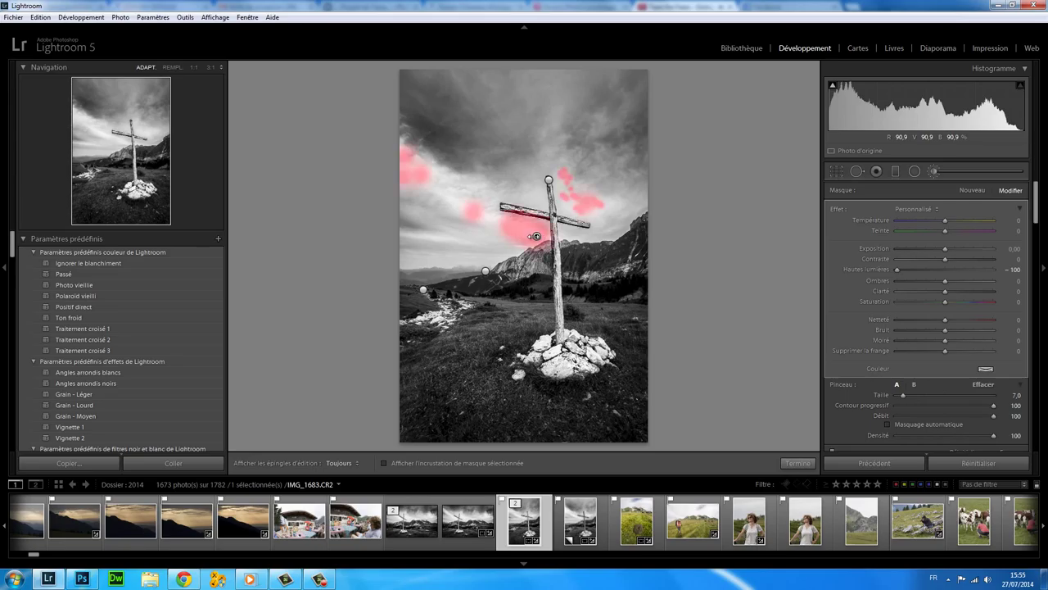
left_click(485, 270)
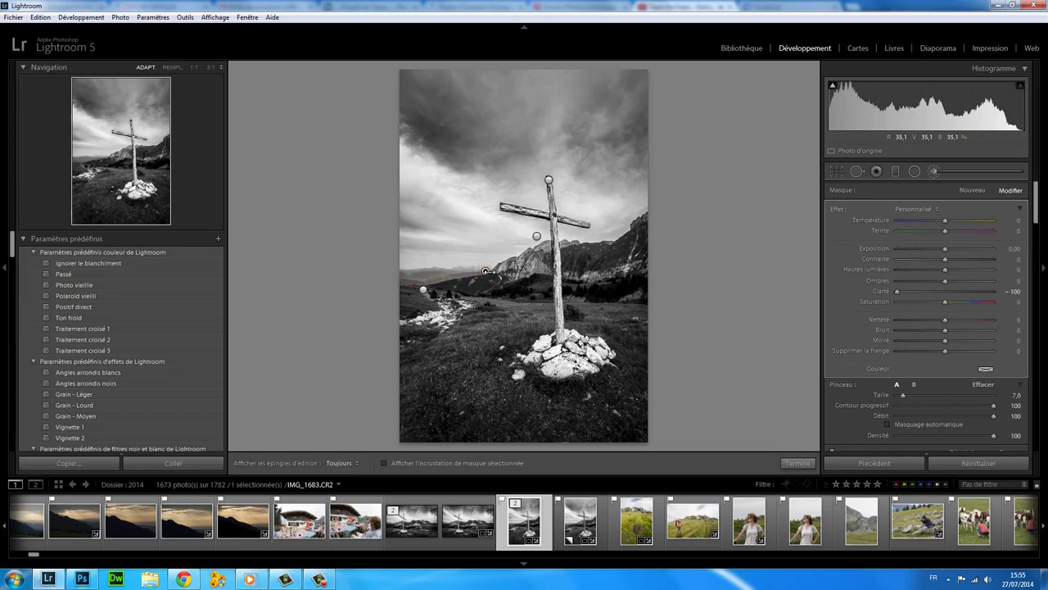
left_click(424, 293)
mouse_move(423, 290)
key("ctrl+apostrophe")
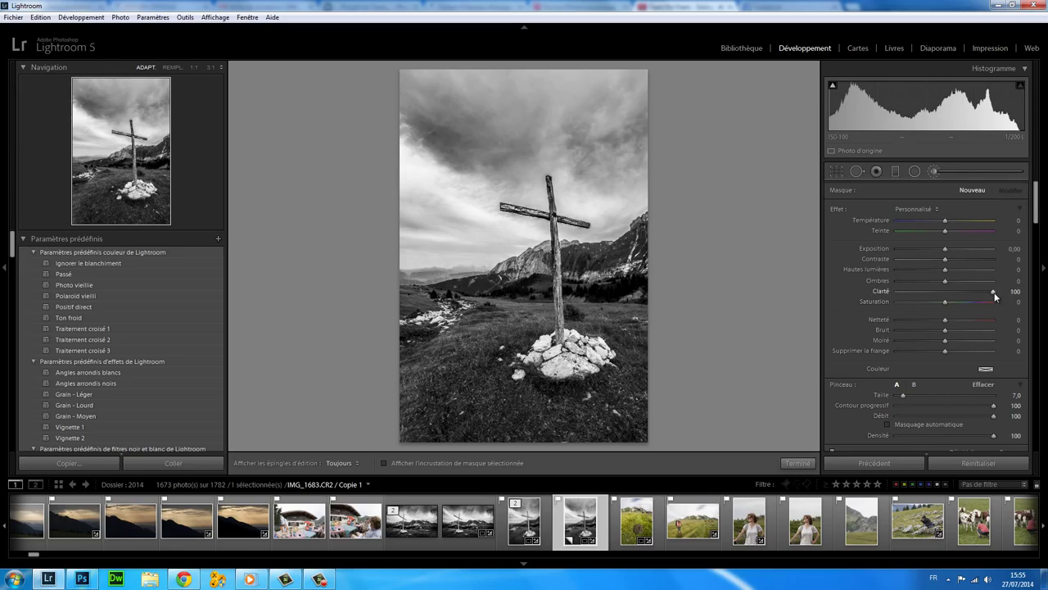
- Paint the copy's distant hills with an adjustment brush at Clarté −100, Taille 4,0 and Contour progressif 37
scroll(449, 268, "down", 2)
left_click_drag(994, 406, 932, 405)
key("h")
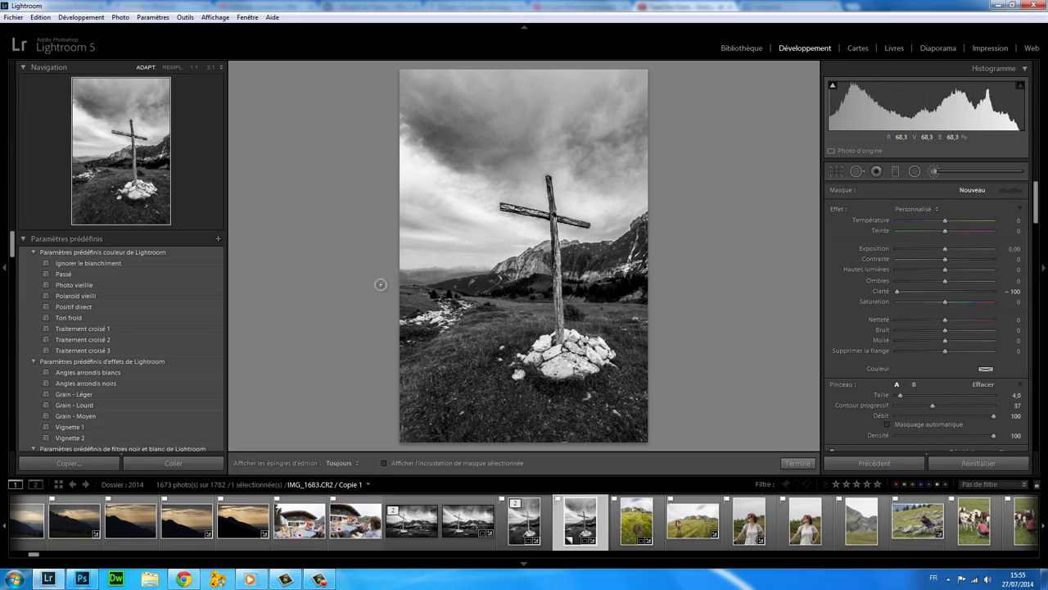
key("h")
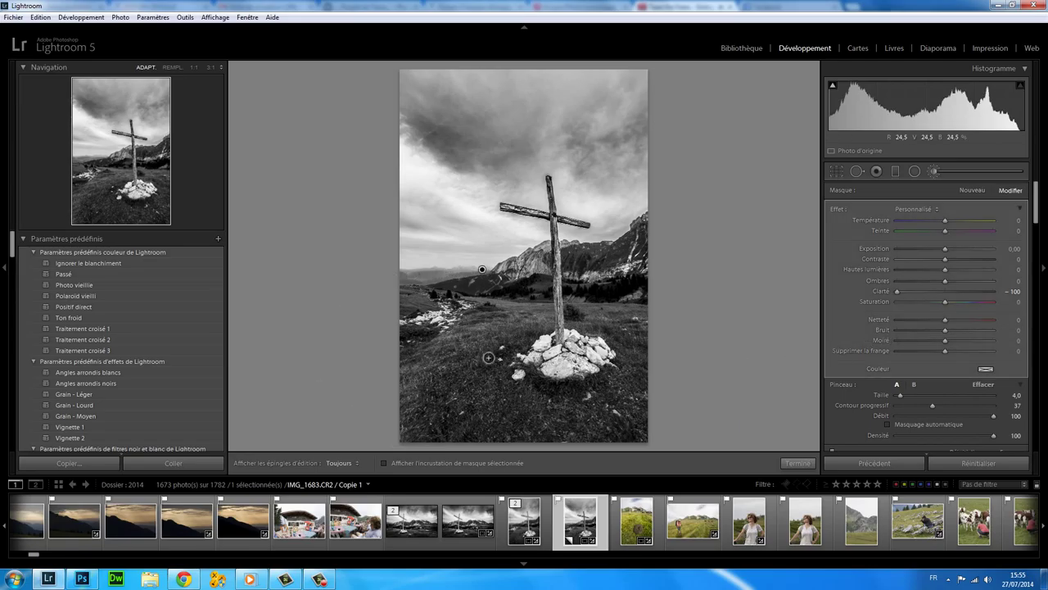
- Compare the copy with the finished version and examine the brush adjustment pinned on the finished version's cross
left_click(528, 531)
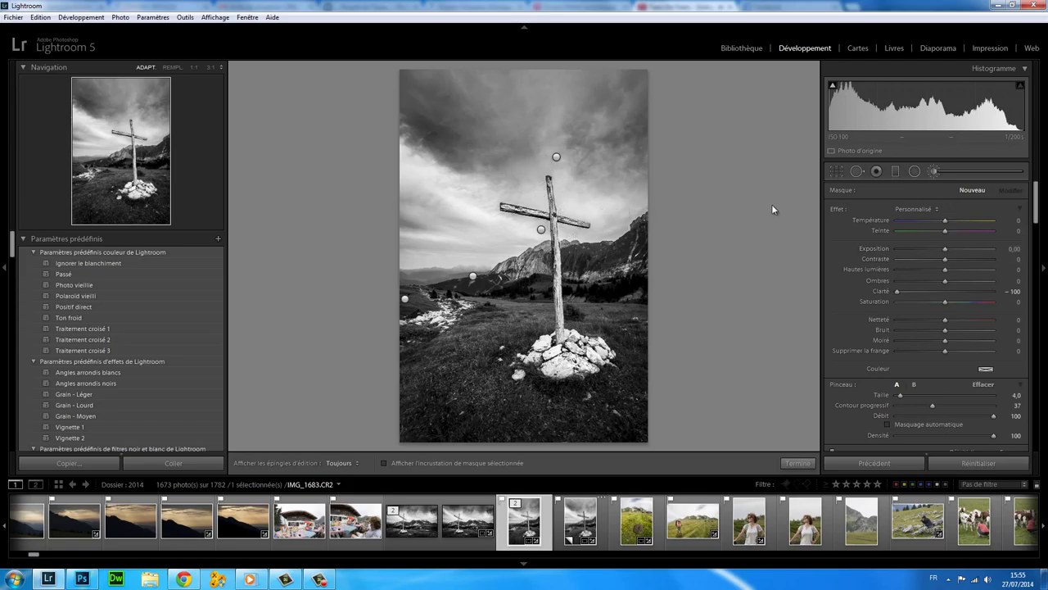
left_click(935, 173)
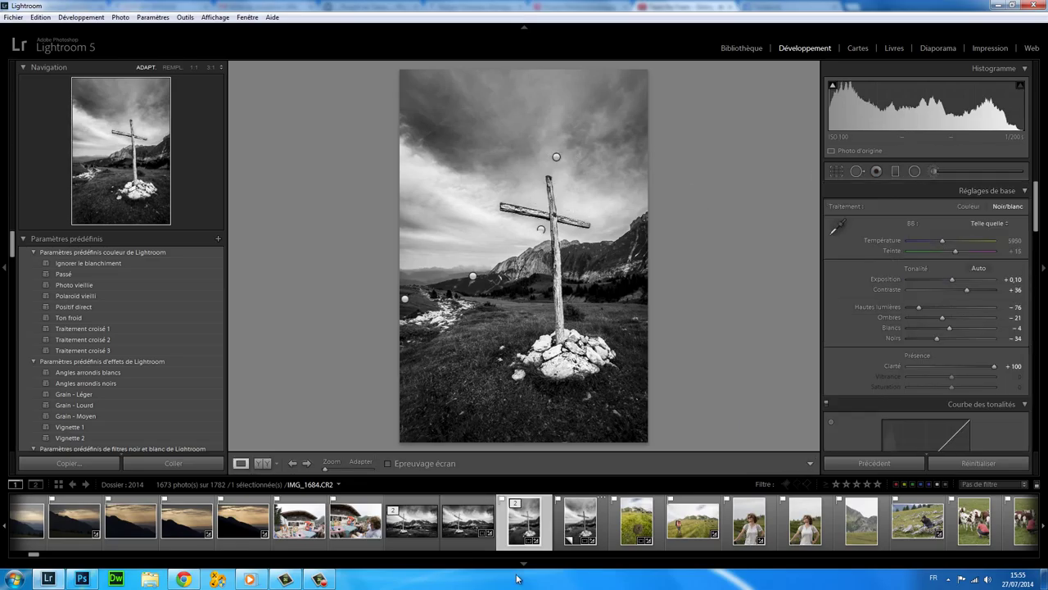
left_click(543, 518)
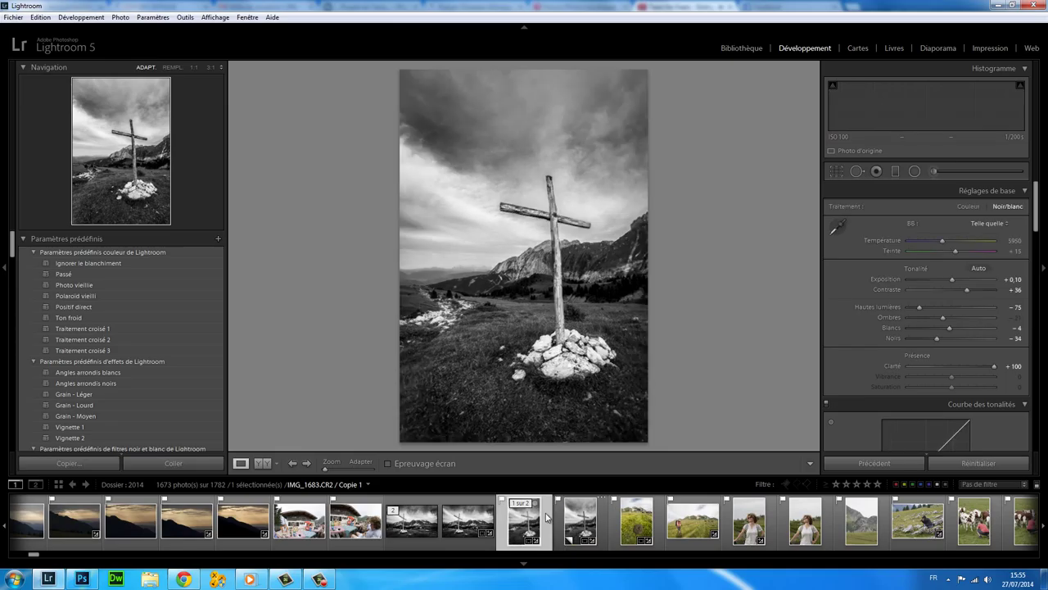
left_click(546, 517)
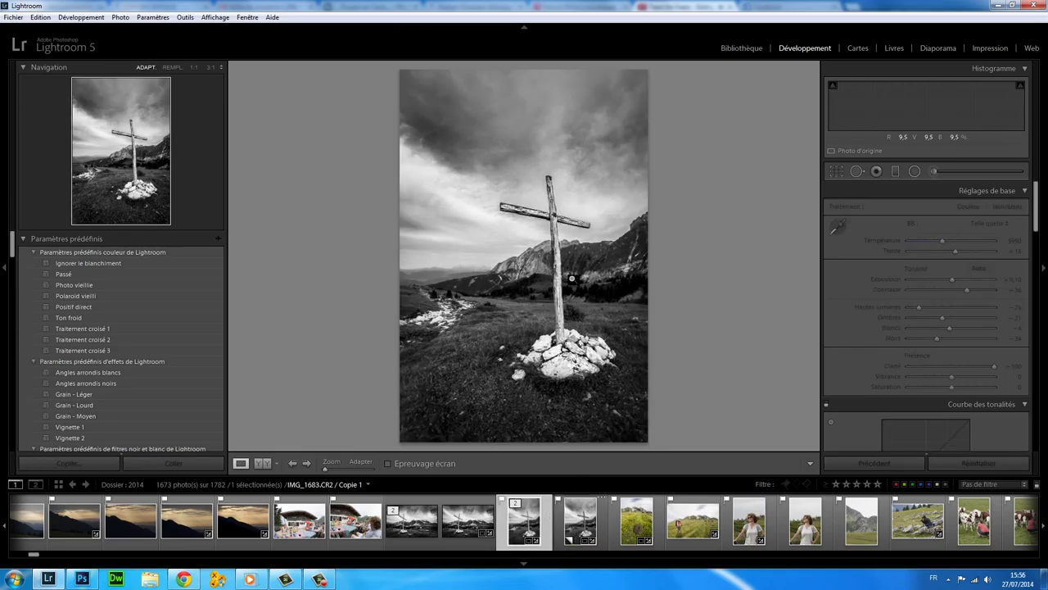
left_click(936, 172)
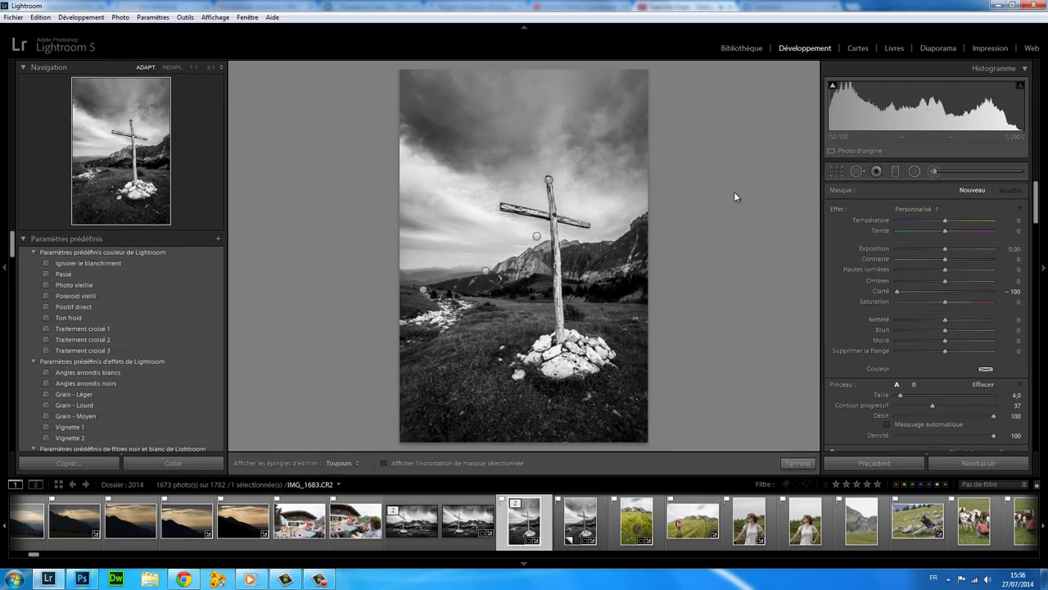
left_click(550, 182)
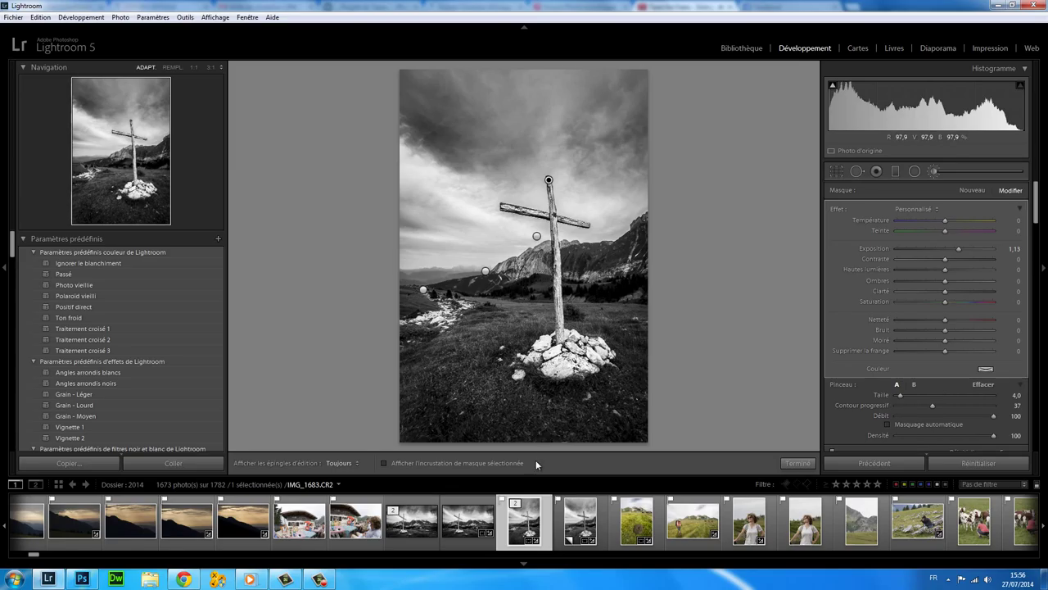
key("ctrl+apostrophe")
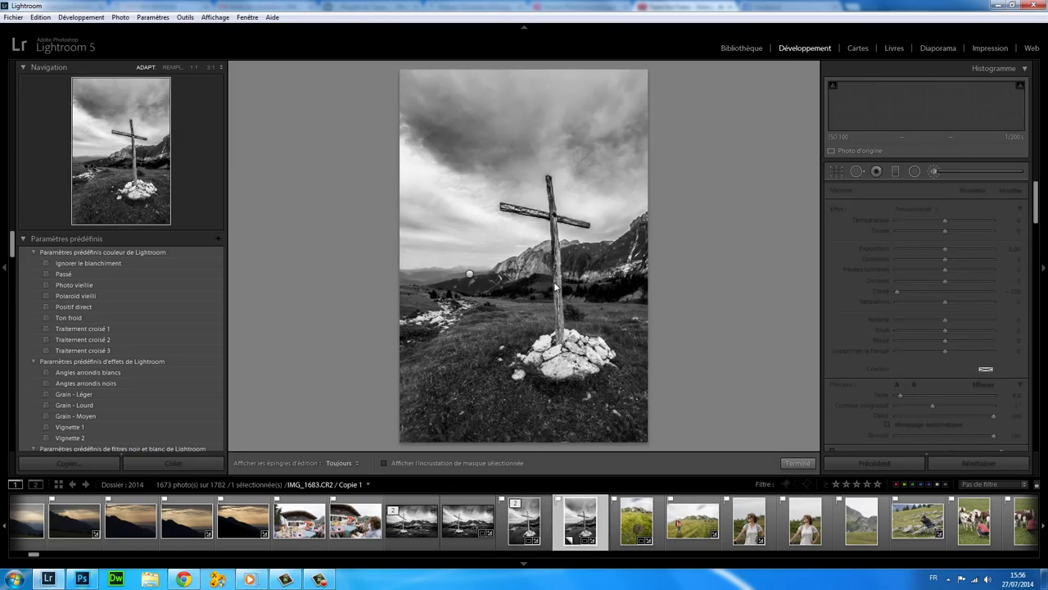
- Paint the copy's upper cross post with a new automatically masked brush at Exposition 1,54 and Taille 7,0, checking the mask overlay
left_click(194, 67)
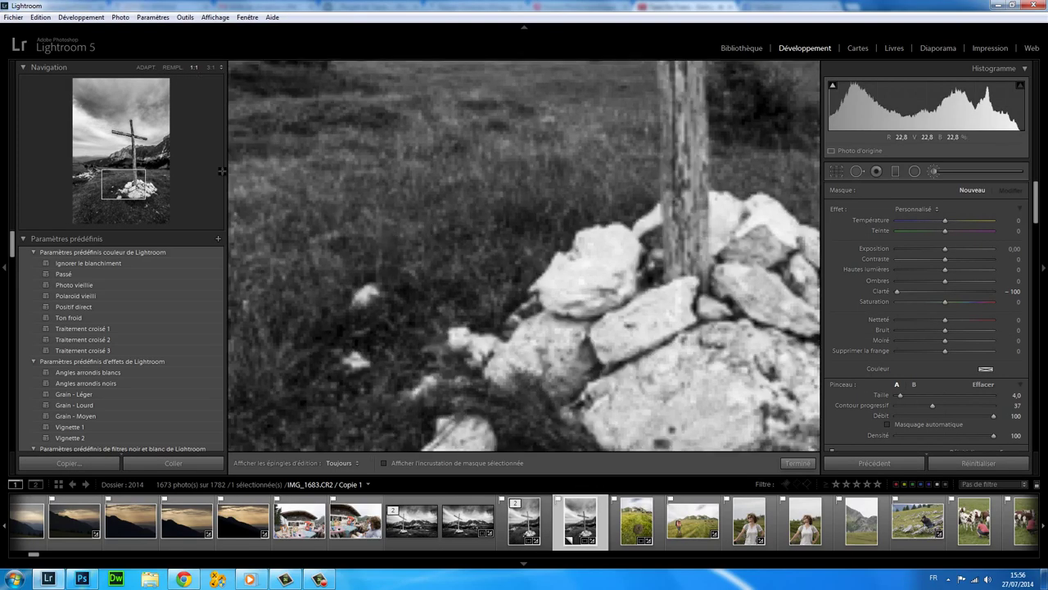
left_click(126, 129)
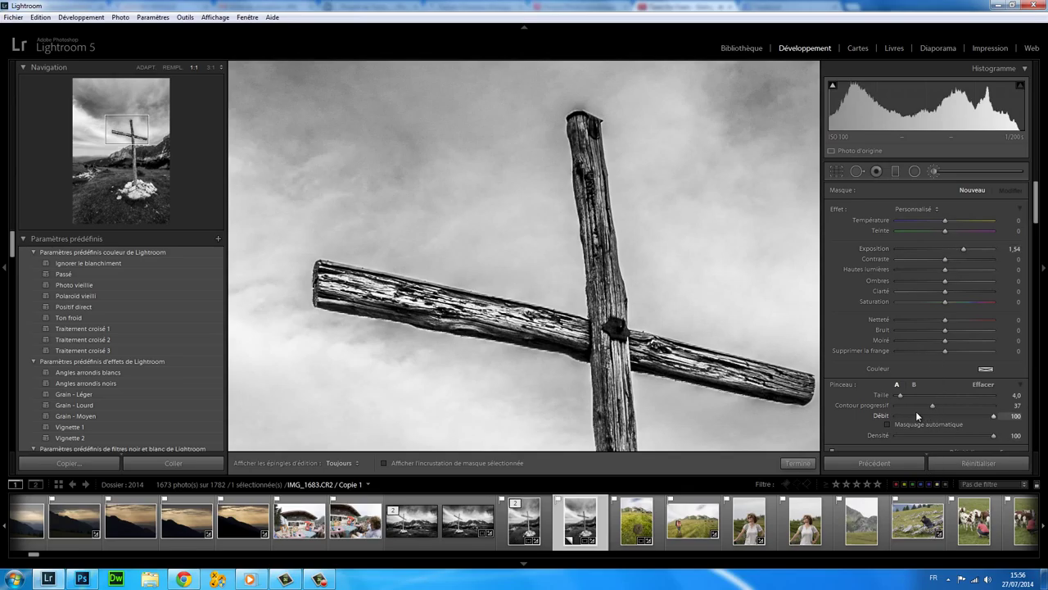
left_click(887, 424)
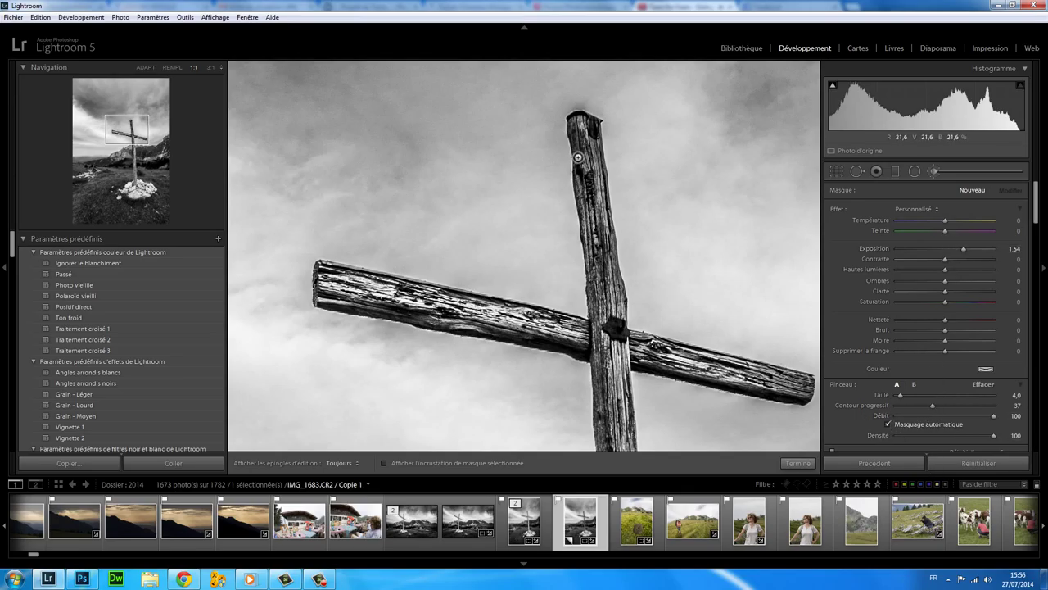
mouse_move(591, 189)
left_mouse_down()
mouse_move(606, 305)
mouse_move(588, 131)
mouse_move(612, 354)
mouse_move(604, 273)
left_mouse_up()
mouse_move(583, 190)
left_mouse_down()
mouse_move(588, 141)
mouse_move(586, 173)
left_mouse_up()
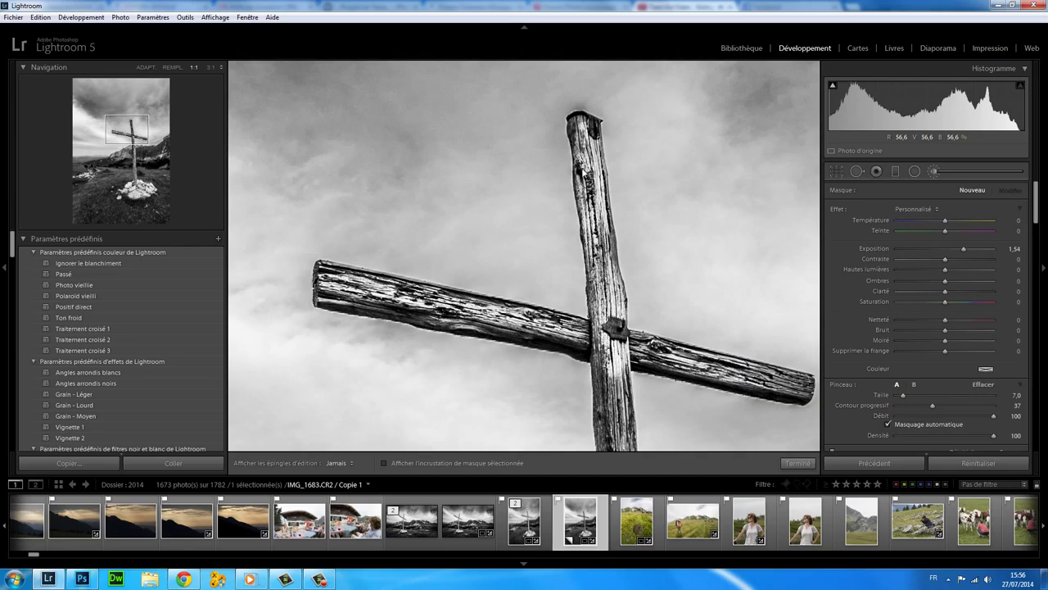
key("h")
key("o")
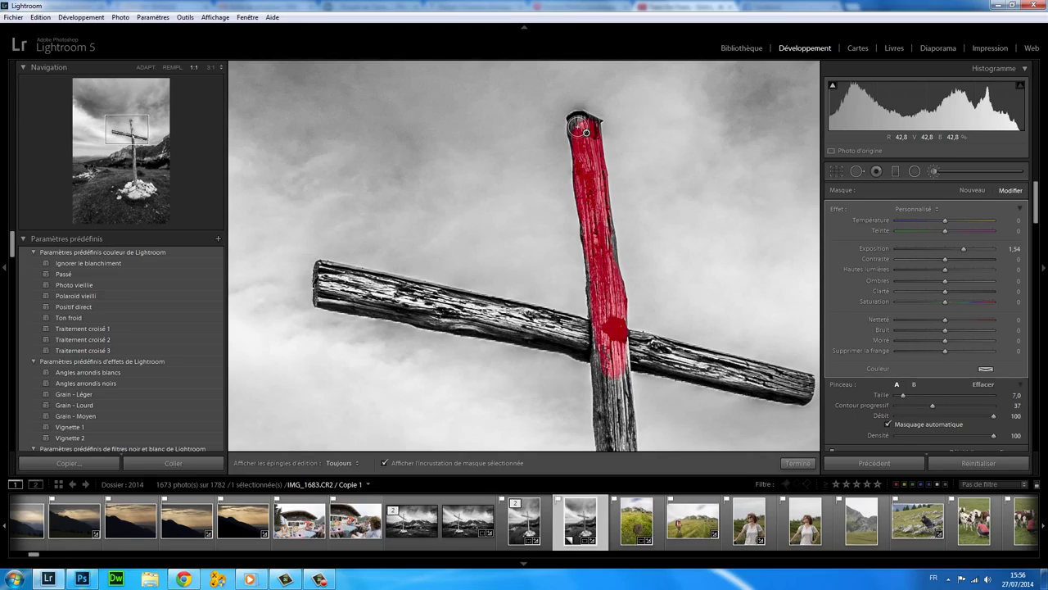
key("o")
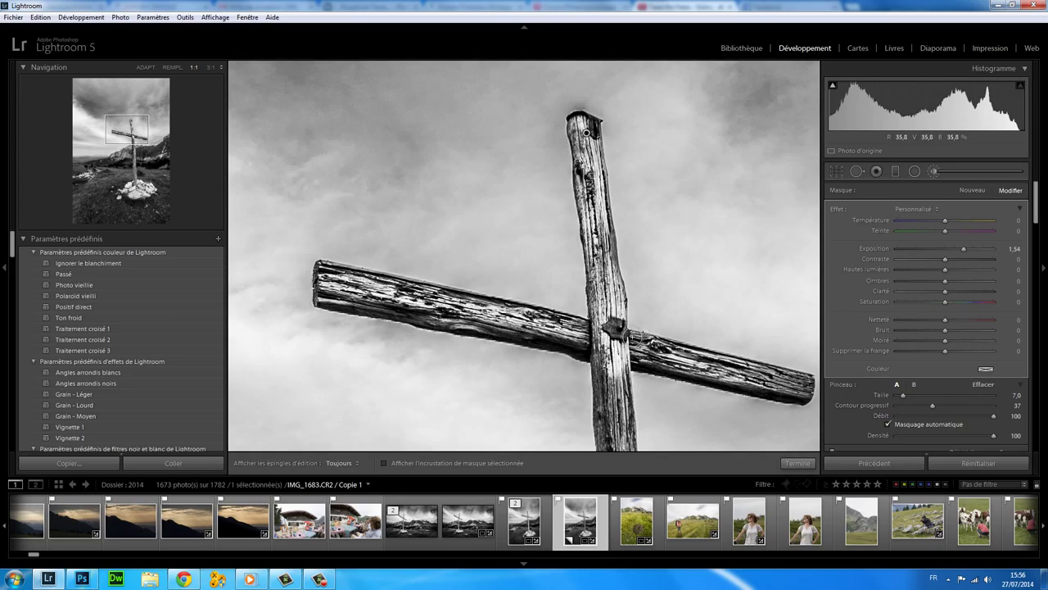
- Extend the same exposure brush mask over both horizontal arms and down the post where it crosses the mountains
mouse_move(634, 343)
left_mouse_down()
mouse_move(806, 387)
mouse_move(651, 361)
mouse_move(549, 329)
mouse_move(432, 316)
mouse_move(332, 280)
mouse_move(564, 330)
mouse_move(328, 306)
mouse_move(606, 350)
left_mouse_up()
key("h")
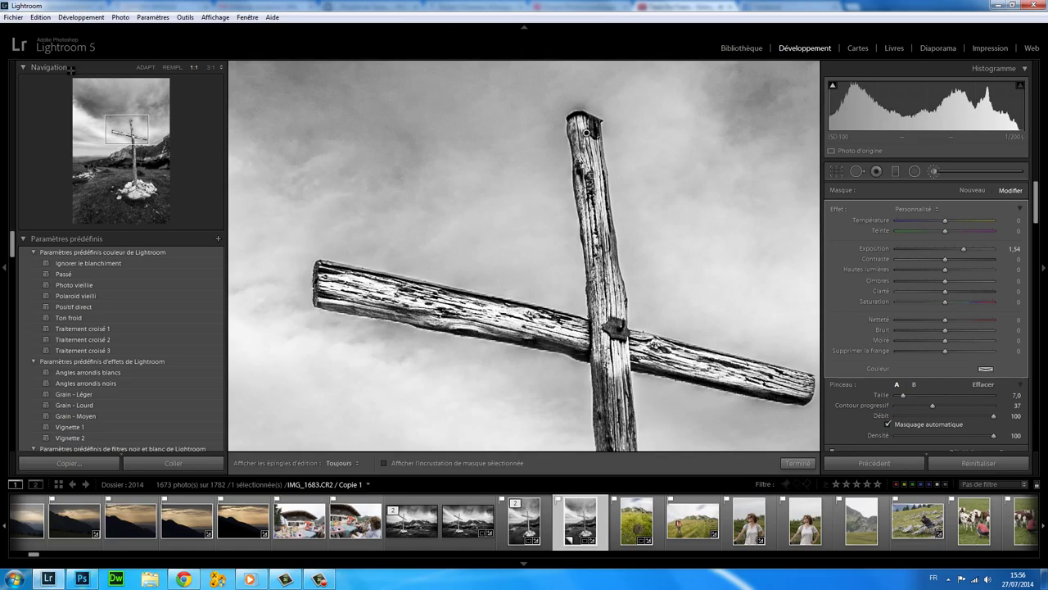
left_click(132, 144)
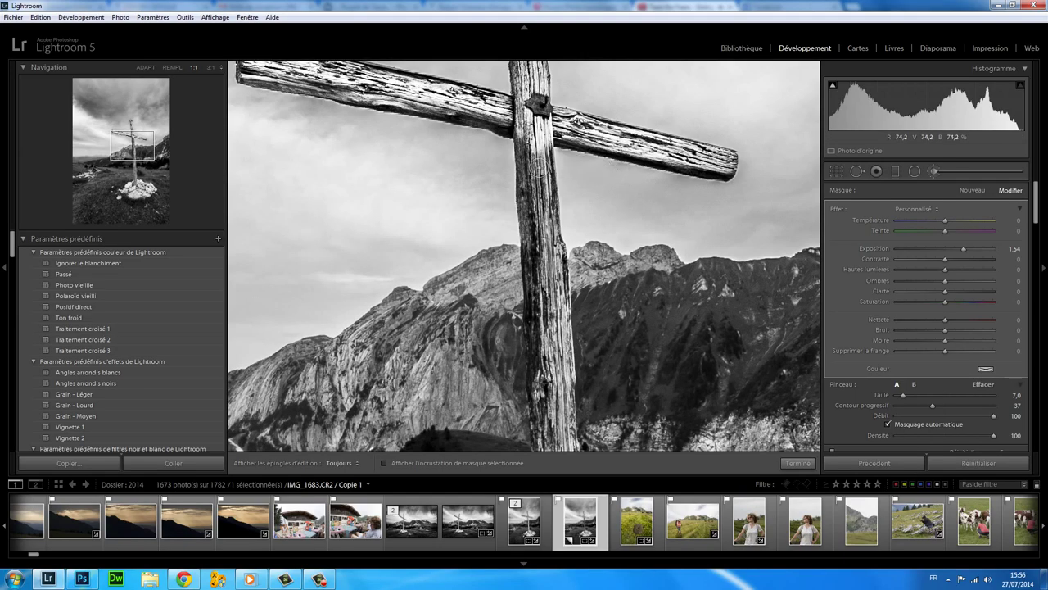
key("h")
mouse_move(540, 159)
left_mouse_down()
mouse_move(555, 270)
mouse_move(547, 332)
mouse_move(530, 157)
mouse_move(547, 430)
mouse_move(561, 415)
left_mouse_up()
key("h")
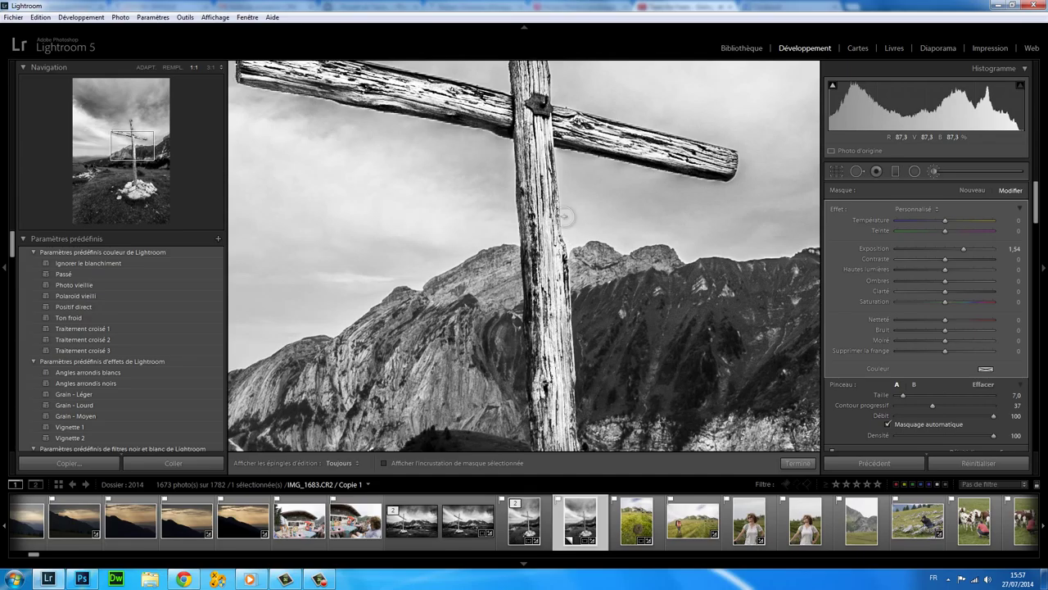
key("alt")
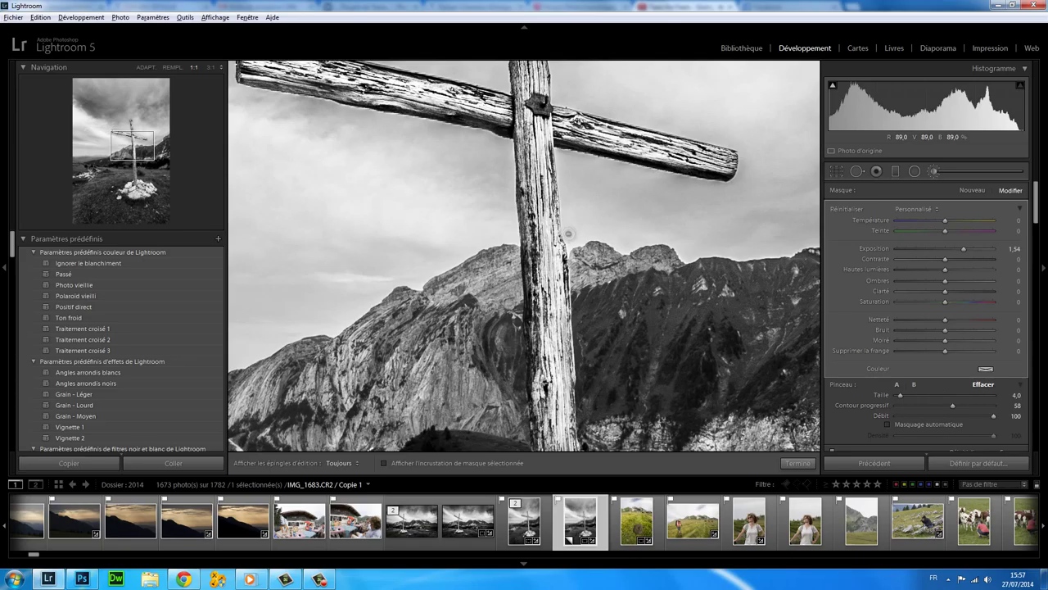
key("h")
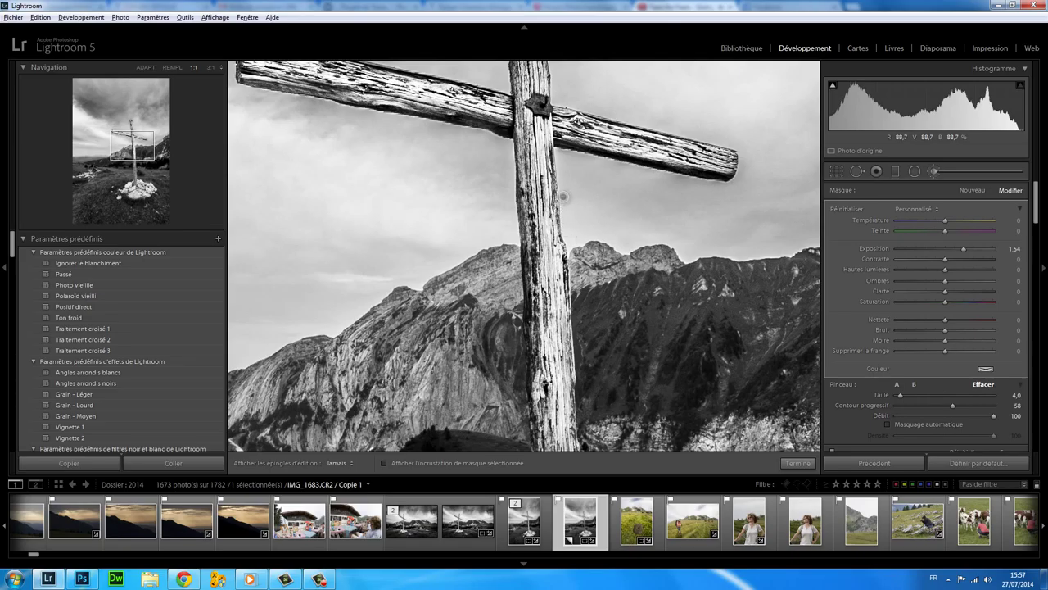
key("h")
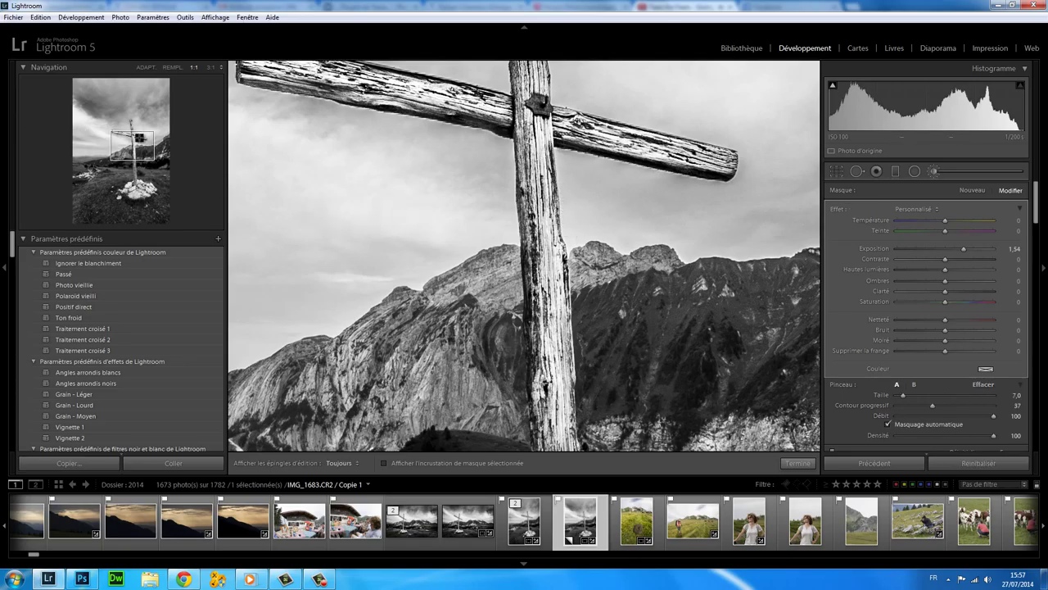
- Check the mask overlay and continue brushing down the post in front of the dark hill and meadow
left_click_drag(139, 138, 140, 153)
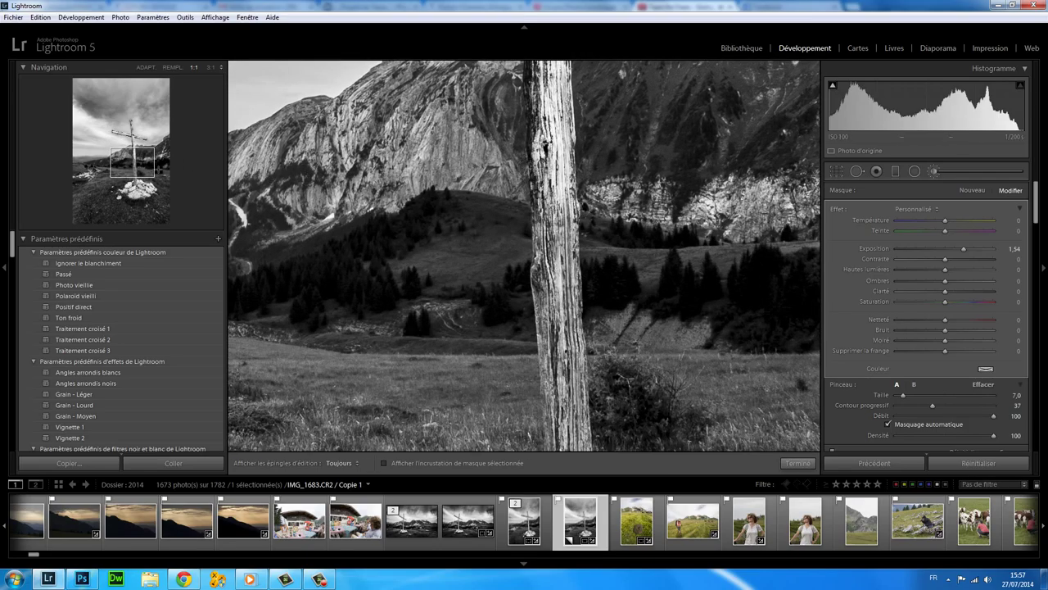
key("o")
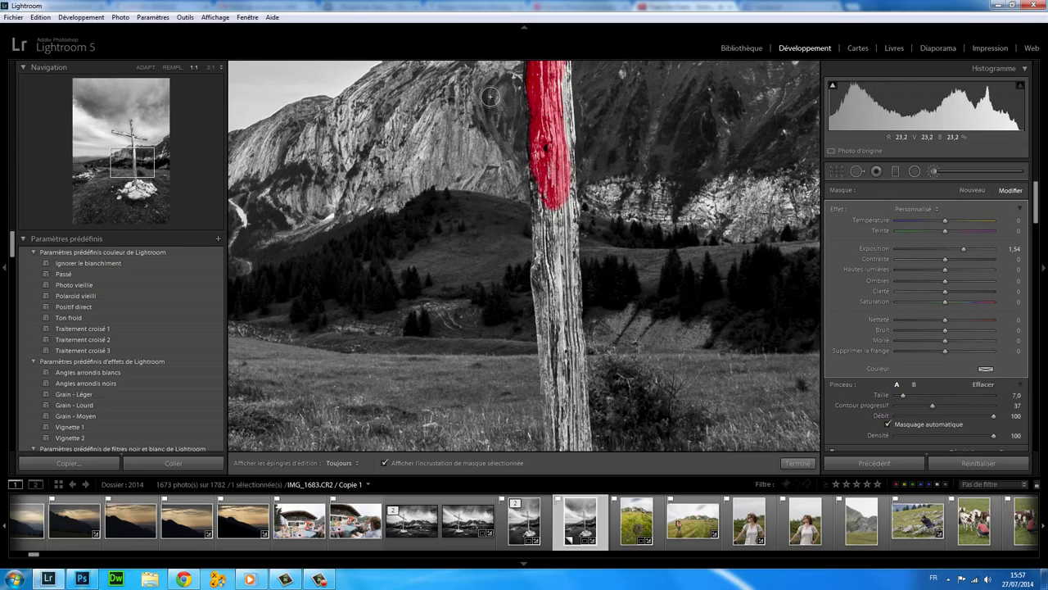
key("o")
key("h")
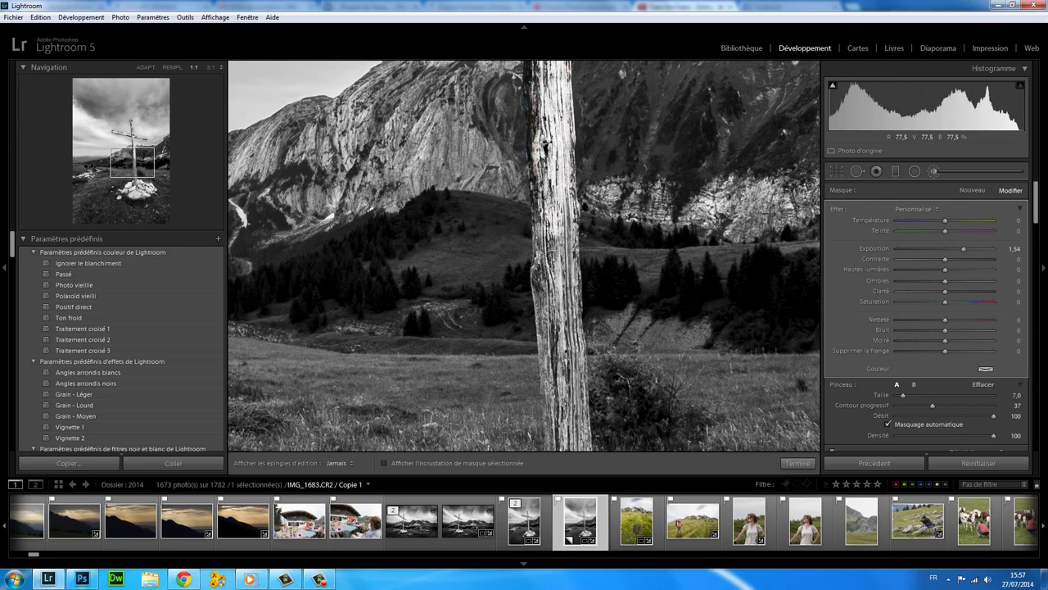
mouse_move(553, 254)
left_mouse_down()
mouse_move(569, 385)
mouse_move(559, 205)
mouse_move(542, 337)
mouse_move(563, 434)
mouse_move(572, 406)
mouse_move(573, 421)
left_mouse_up()
key("h")
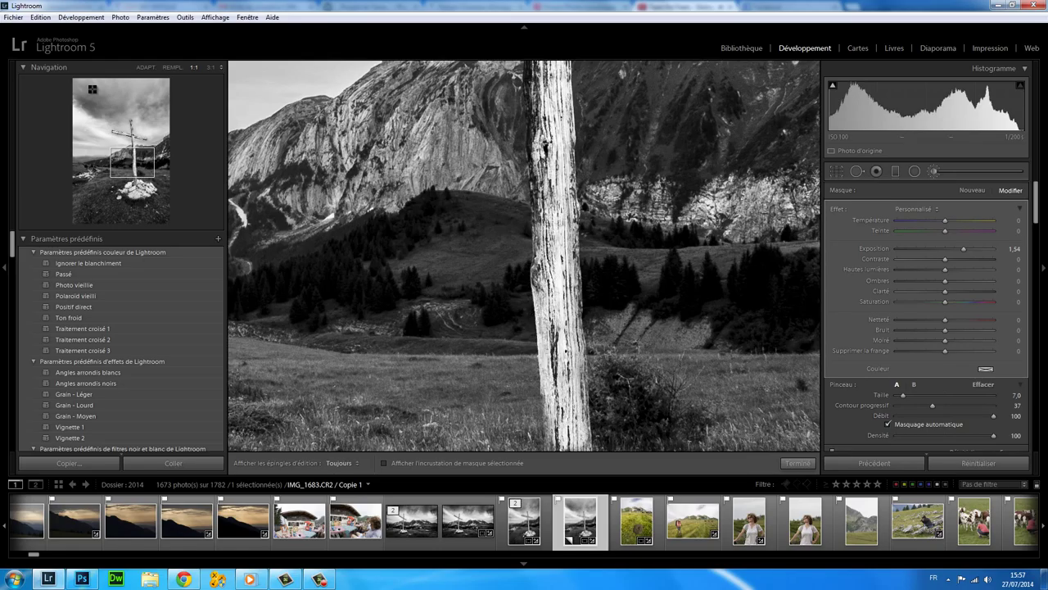
- Brush the remaining foot of the post down to the stone pile with the same exposure adjustment
left_click(131, 179)
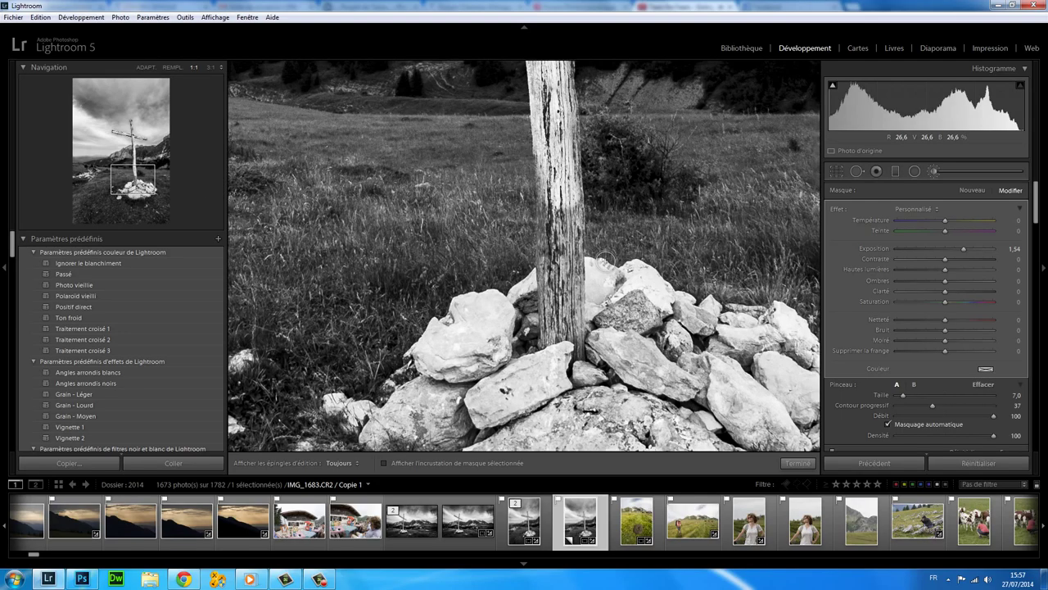
key("h")
mouse_move(561, 215)
left_mouse_down()
mouse_move(554, 340)
mouse_move(554, 217)
mouse_move(565, 211)
mouse_move(571, 257)
mouse_move(570, 332)
mouse_move(559, 112)
mouse_move(547, 99)
left_mouse_up()
key("h")
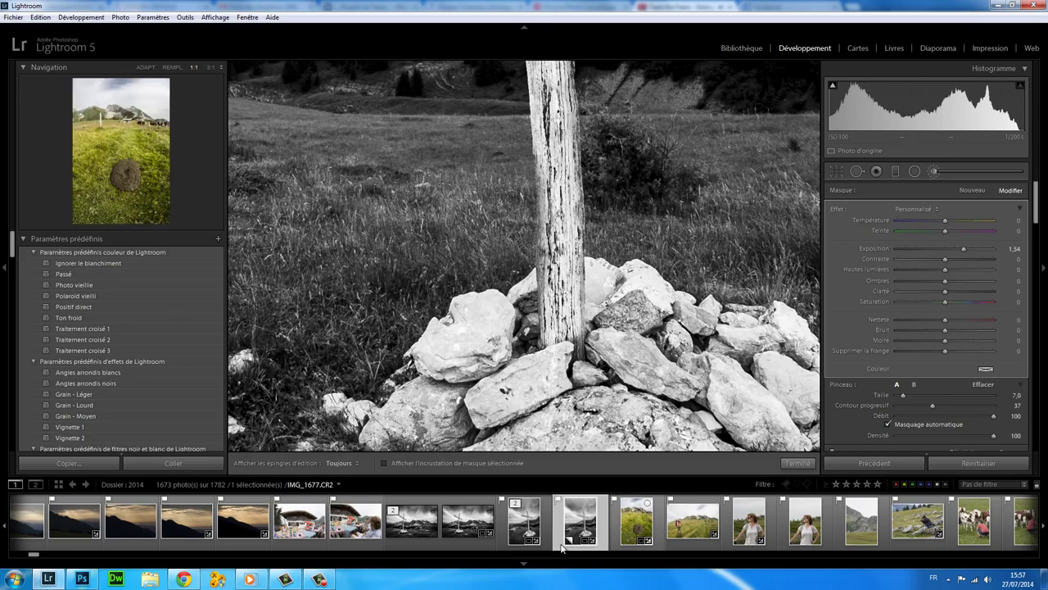
- Compare the brightened cross with the finished version in full view, including the exposure and mask of its cross brush
left_click(524, 521)
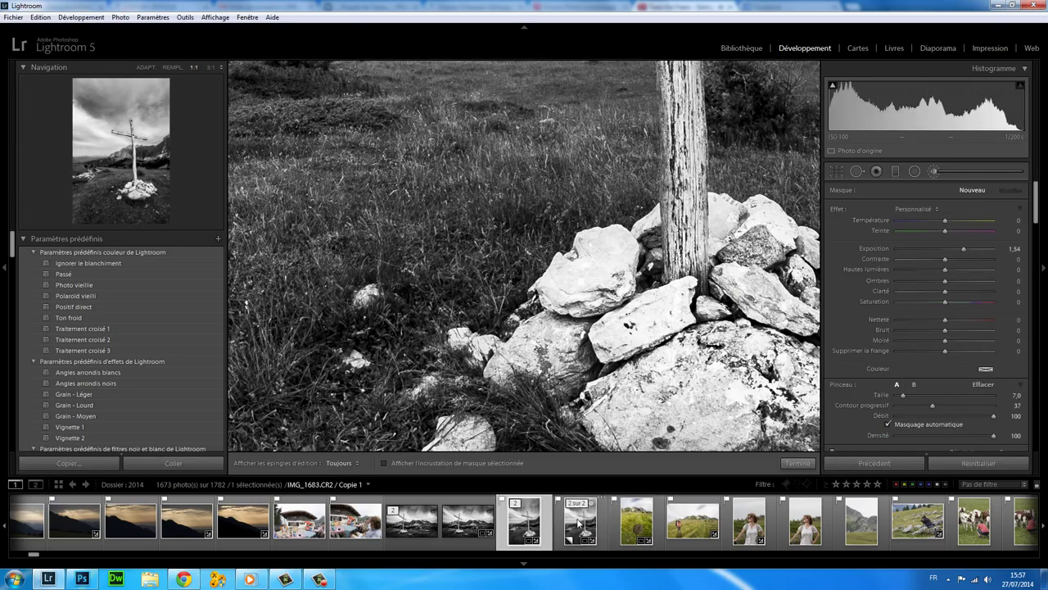
left_click(145, 67)
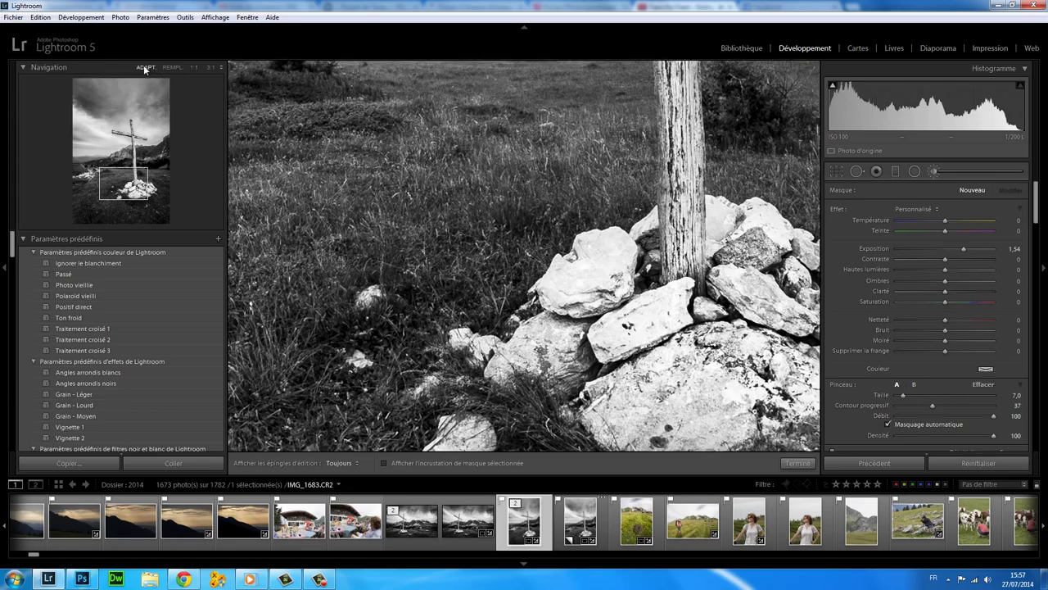
left_click(582, 526)
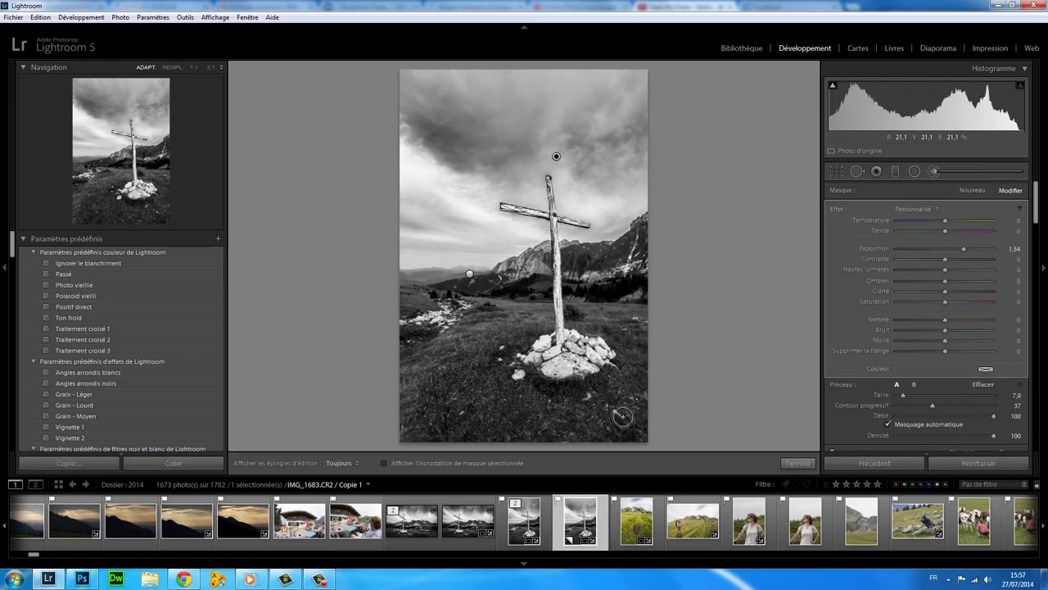
left_click(933, 172)
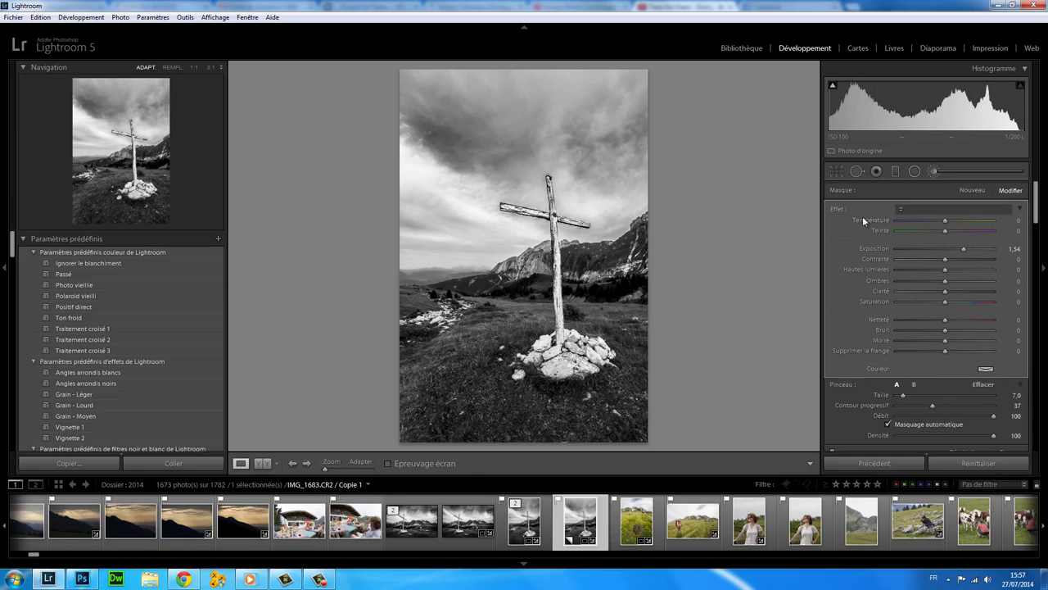
left_click(524, 521)
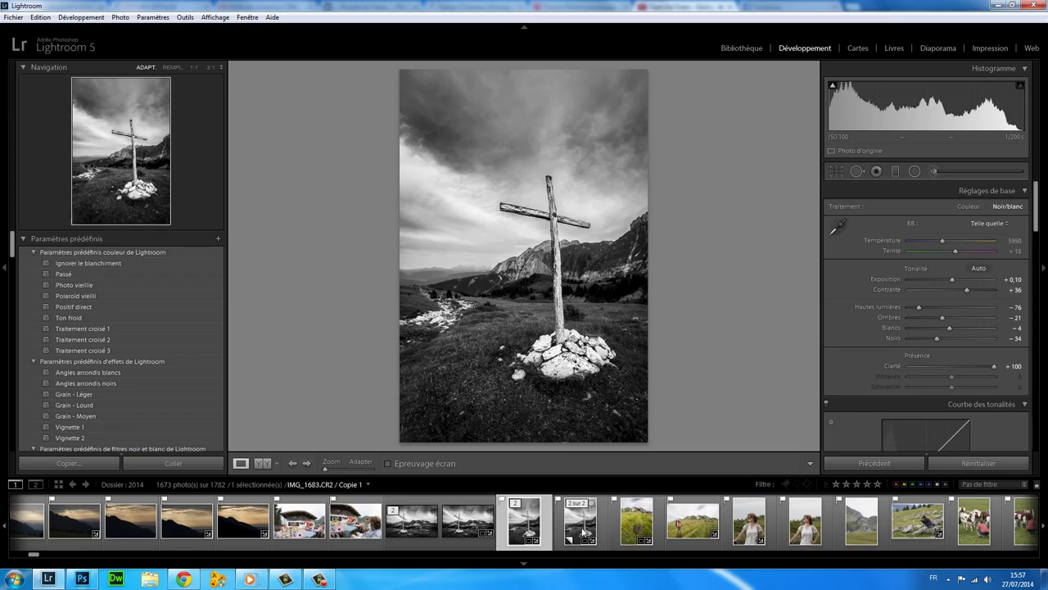
left_click(933, 172)
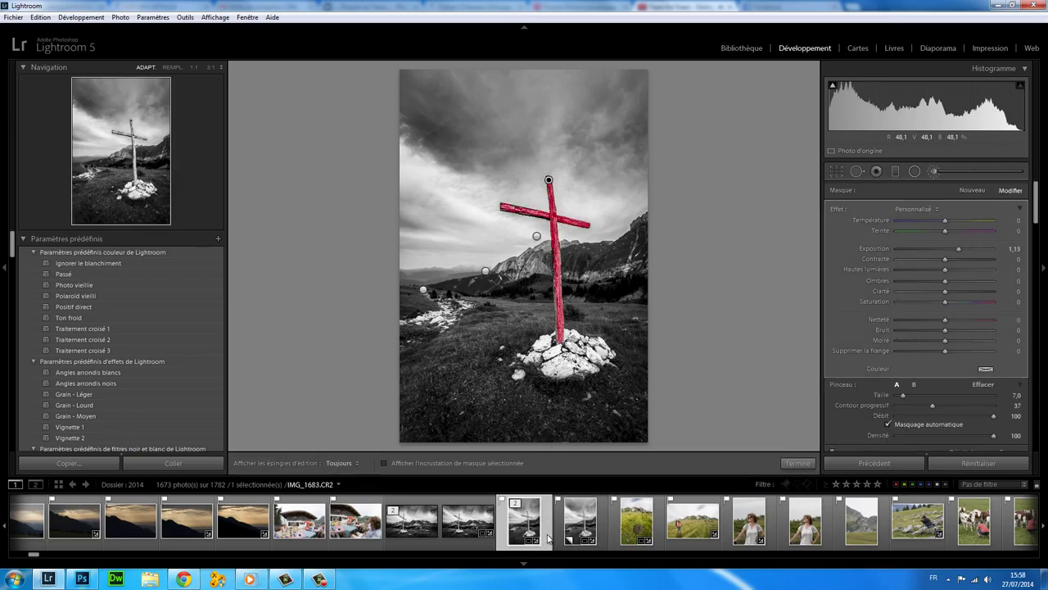
left_click(583, 531)
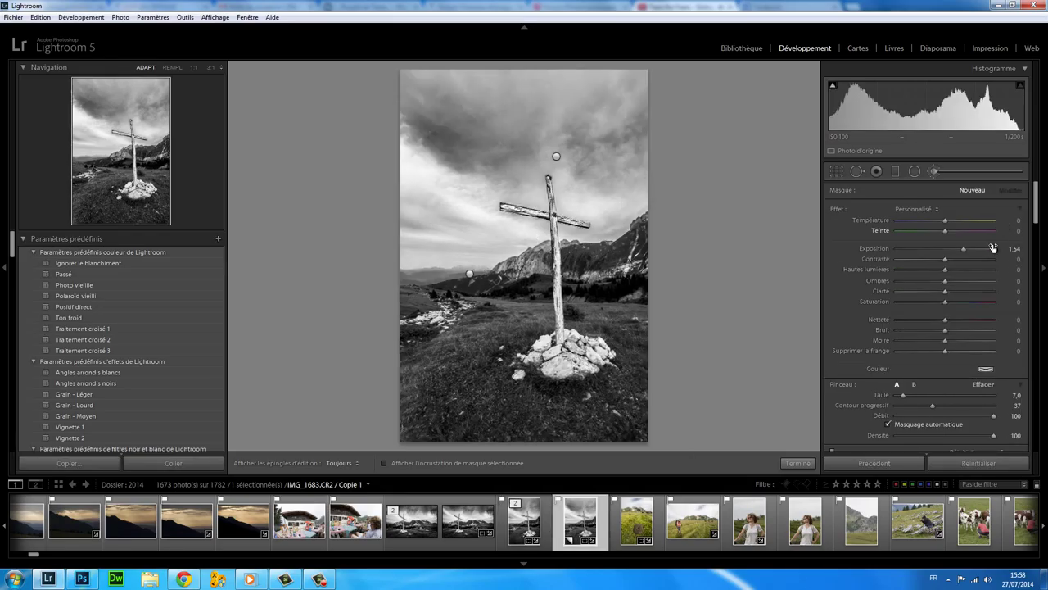
left_click(963, 249)
left_click(934, 171)
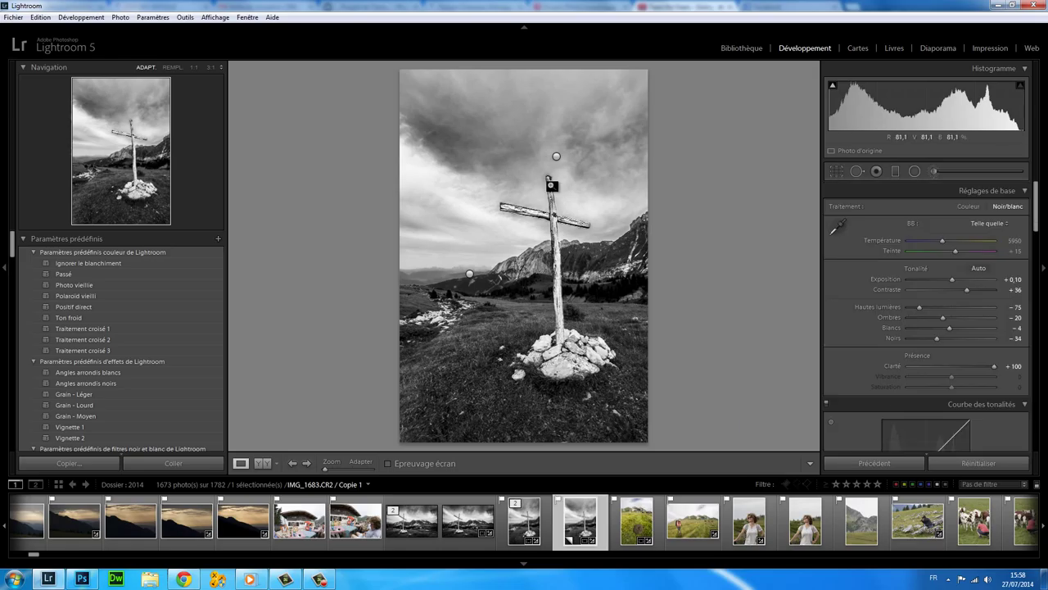
- Reopen the cross's brush adjustment on the virtual copy and lower its exposure to 1.18
left_click(932, 171)
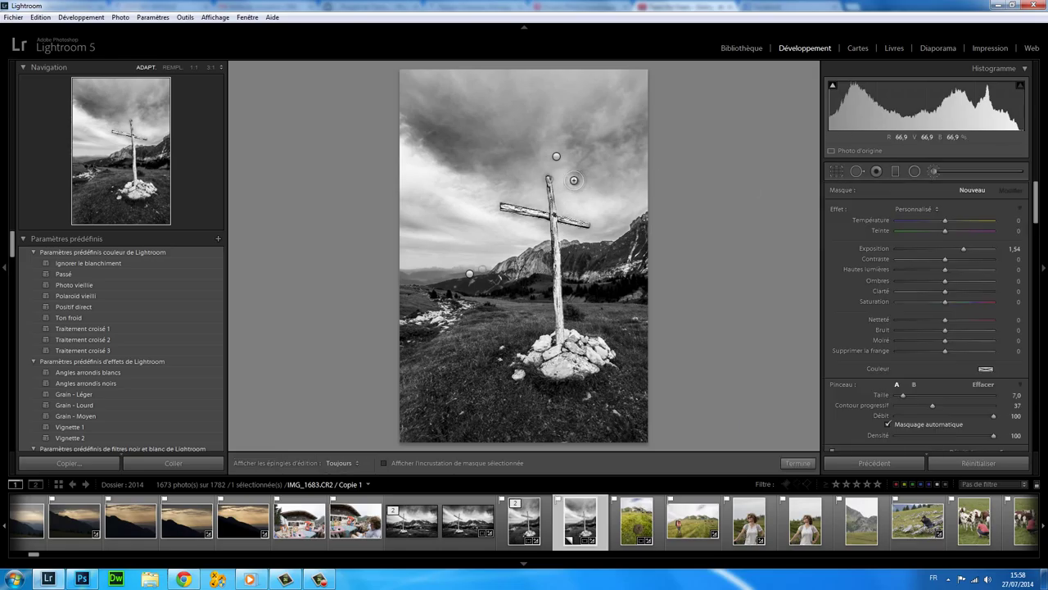
left_click(549, 181)
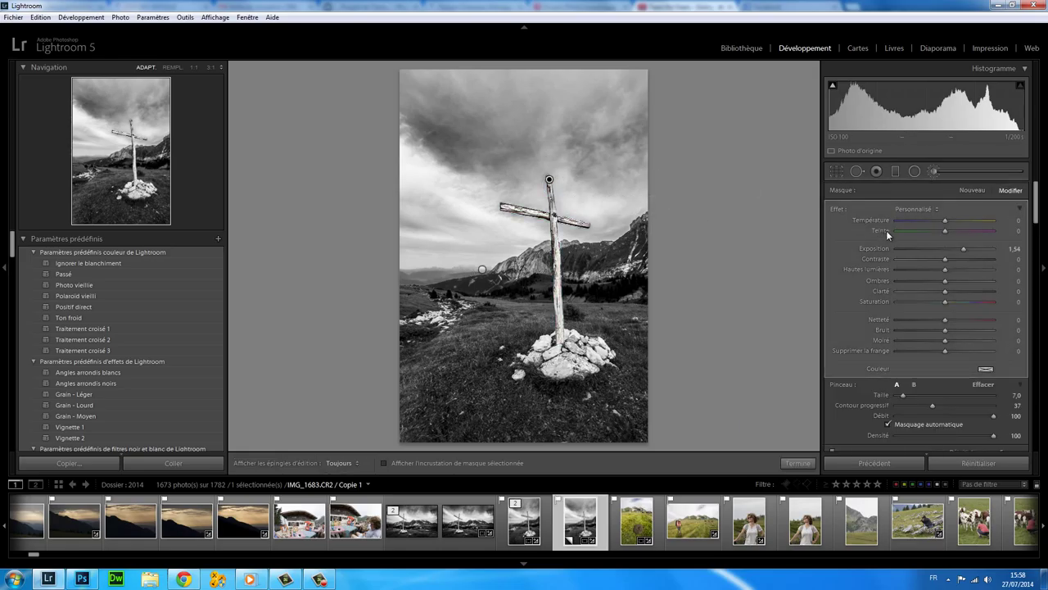
left_click_drag(975, 247, 956, 250)
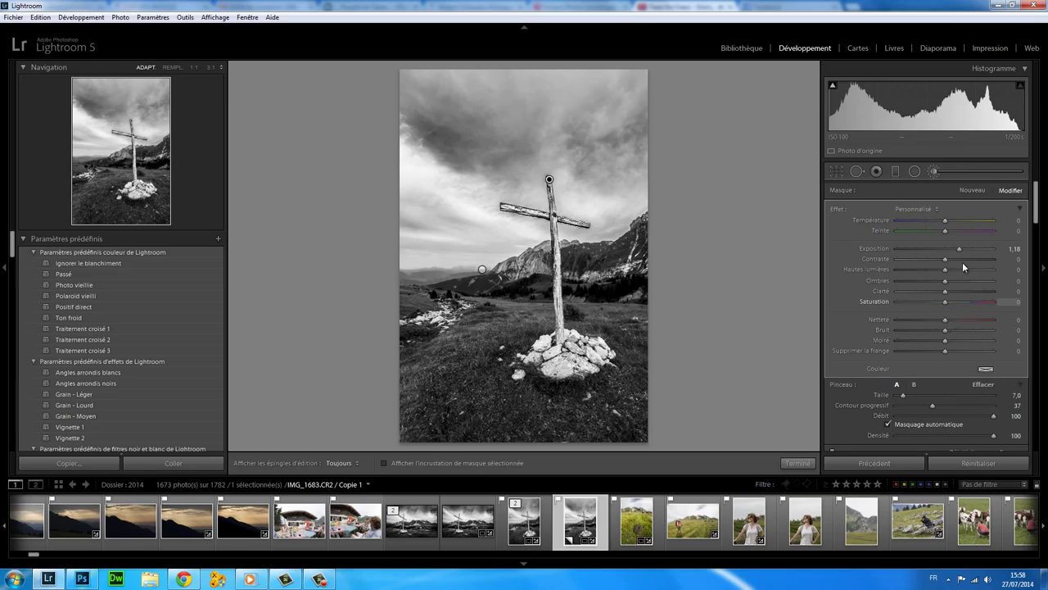
- Examine the exposure and highlights settings of the finished version's brush adjustment on the stony path
left_click(534, 541)
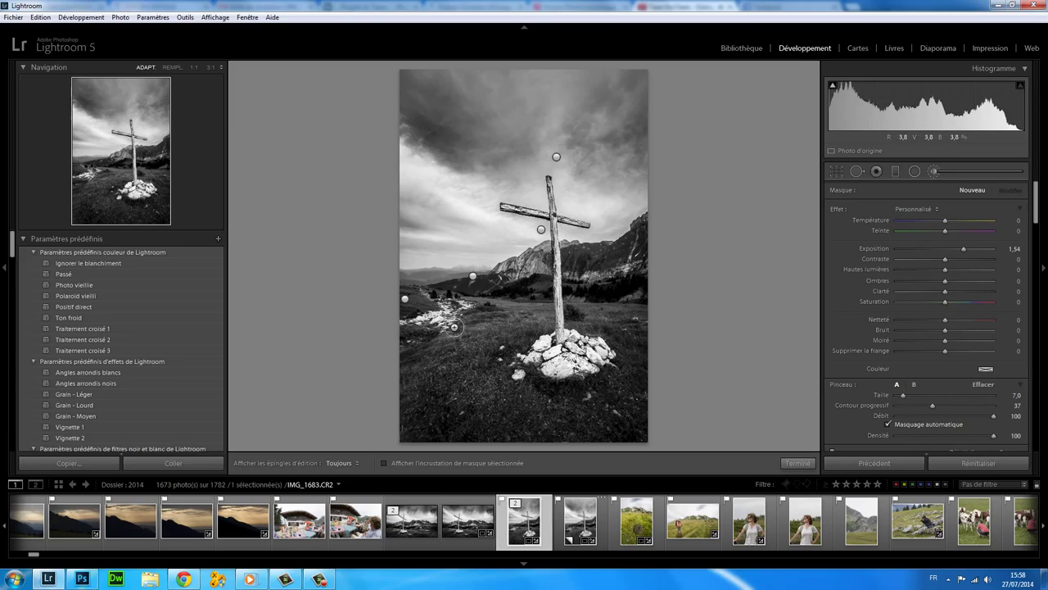
left_click(926, 175)
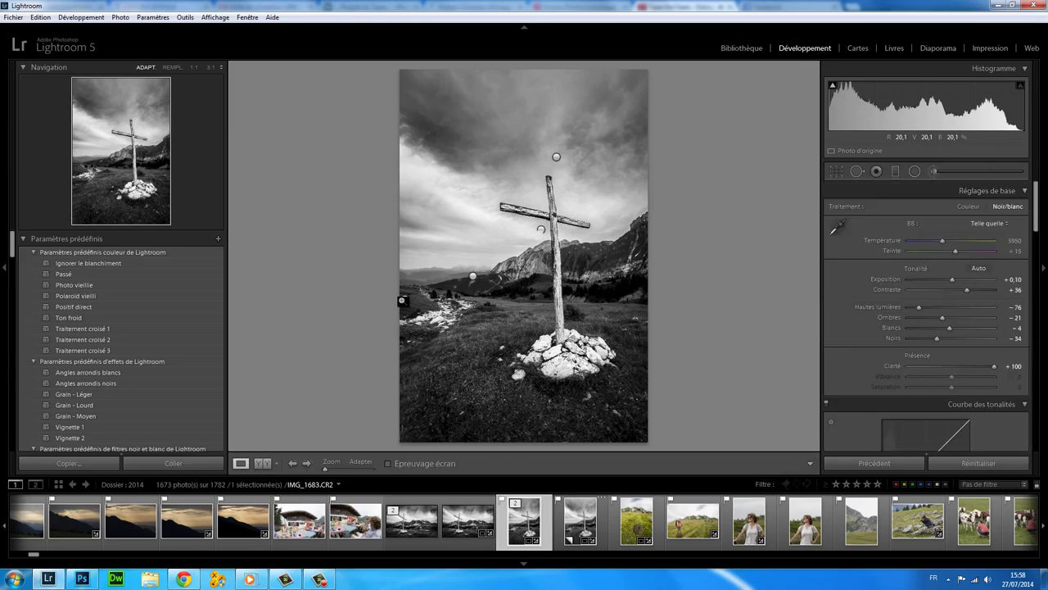
left_click(935, 172)
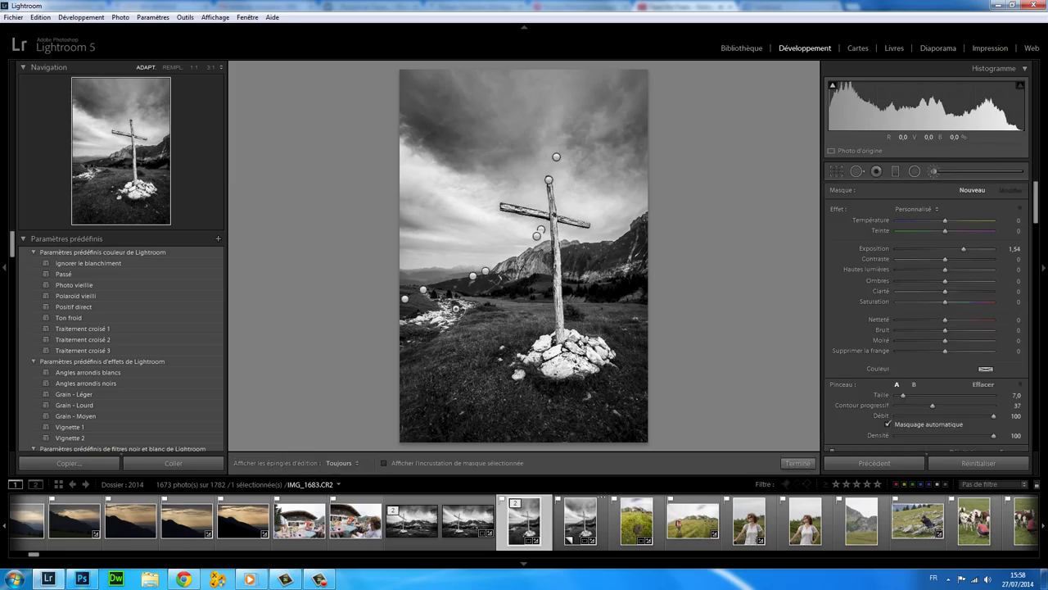
left_click(423, 290)
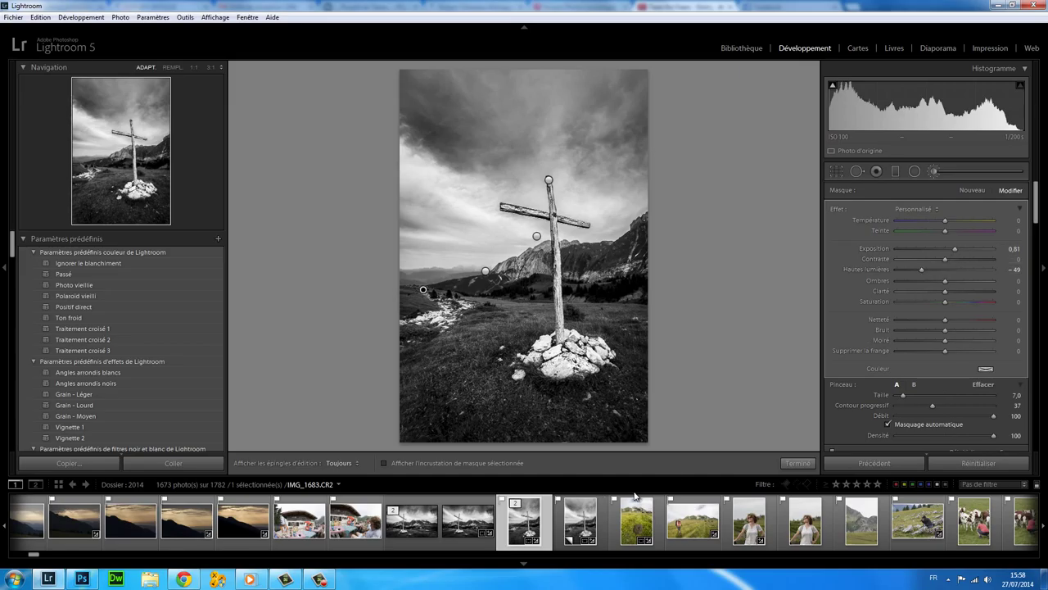
- Brush over the stony path on the virtual copy with exposure 0.91, highlights −56, size 4, feather 55 and auto mask off
left_click(581, 521)
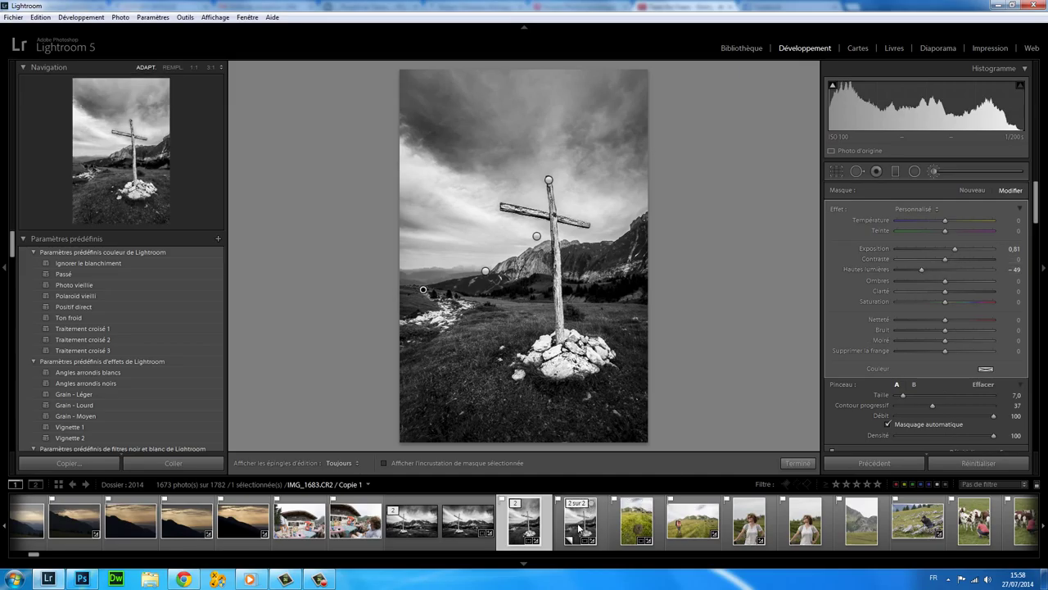
left_click(936, 167)
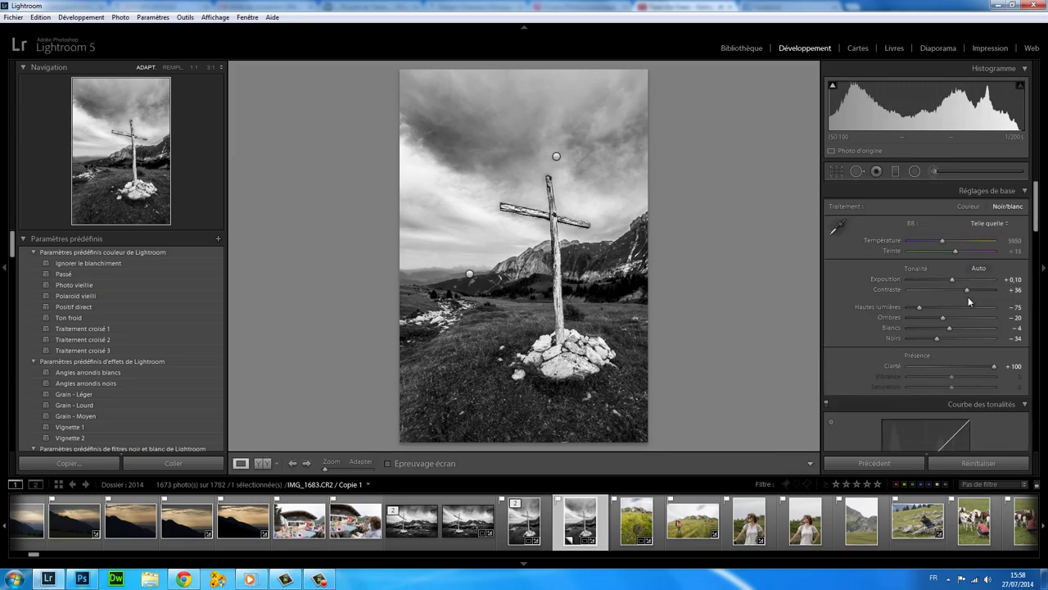
left_click(933, 171)
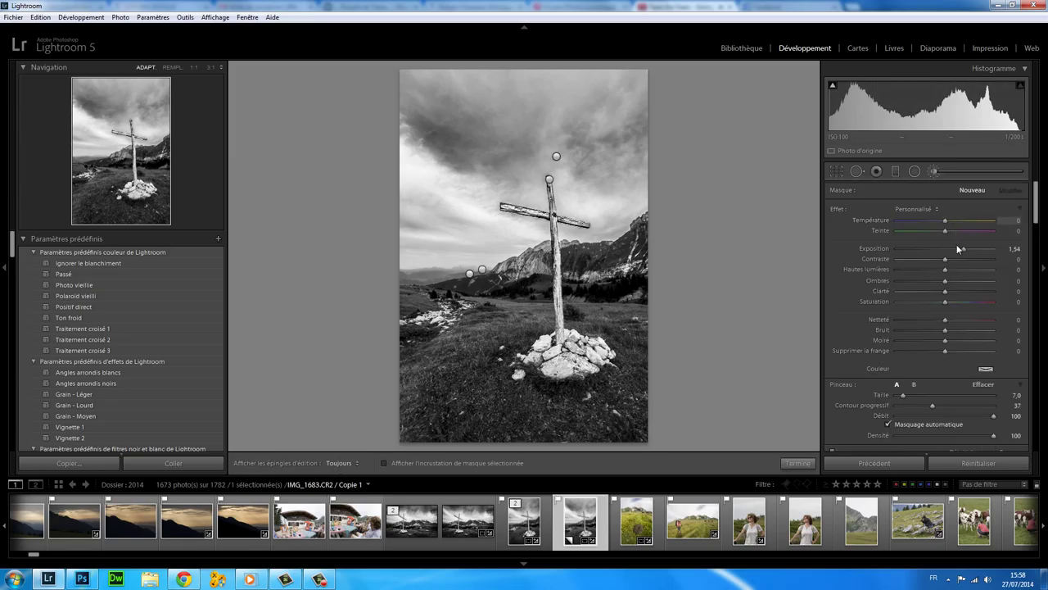
left_click_drag(962, 248, 953, 248)
left_click_drag(952, 248, 958, 251)
key("h")
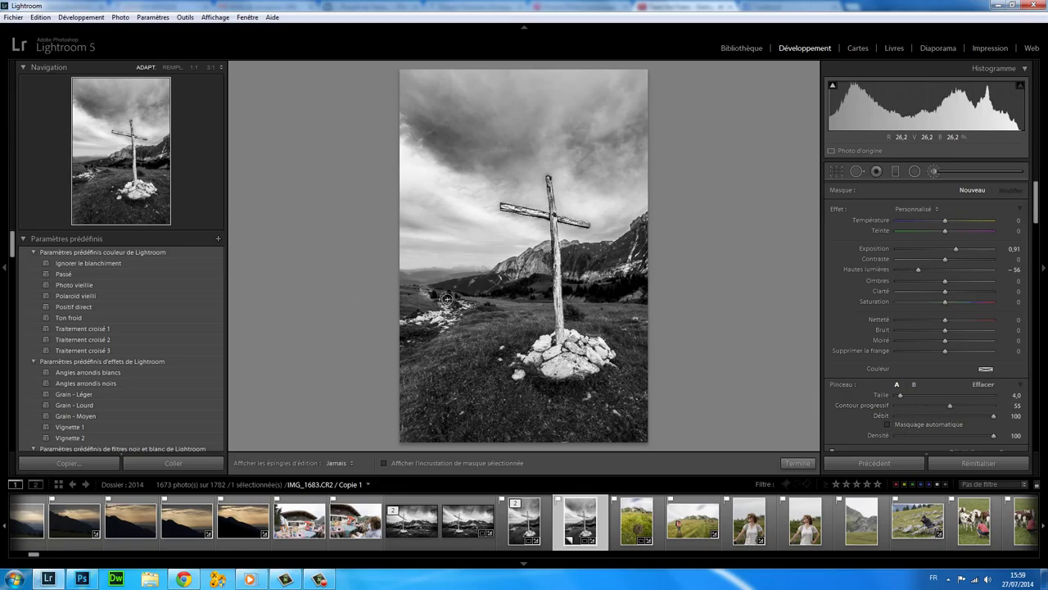
left_click_drag(460, 305, 418, 331)
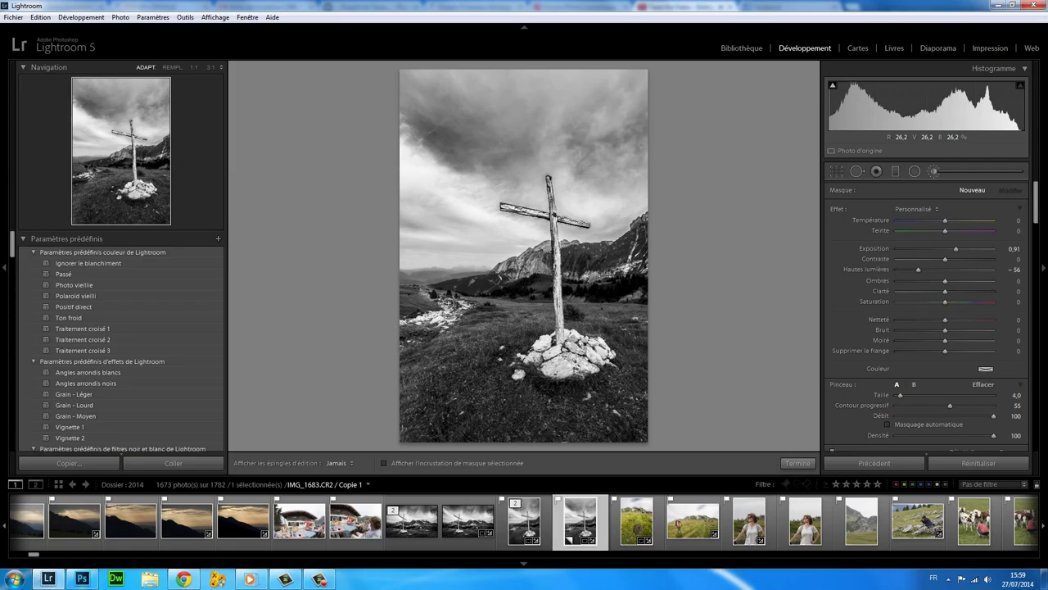
left_click_drag(449, 303, 422, 313)
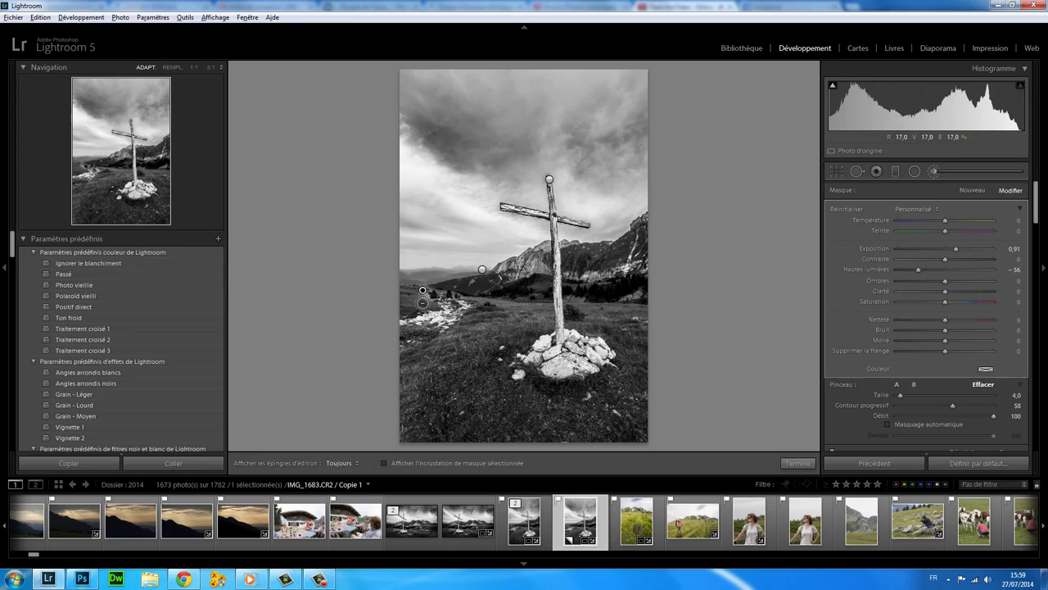
- Refine the edges of the stony path's brush mask in erase mode, checking the area with the adjustment pins hidden
key("h")
key("h")
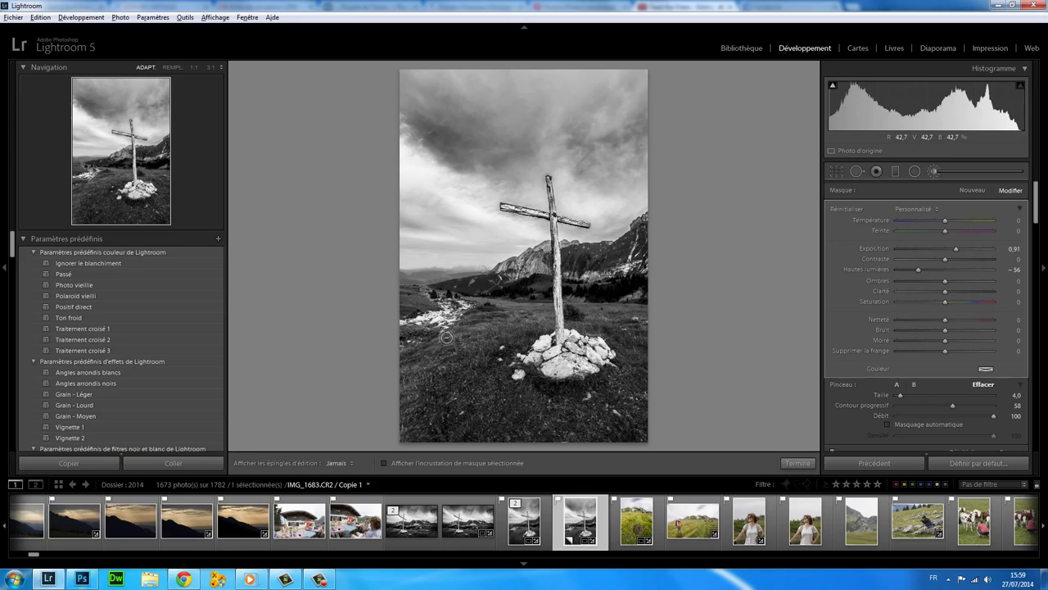
key("h")
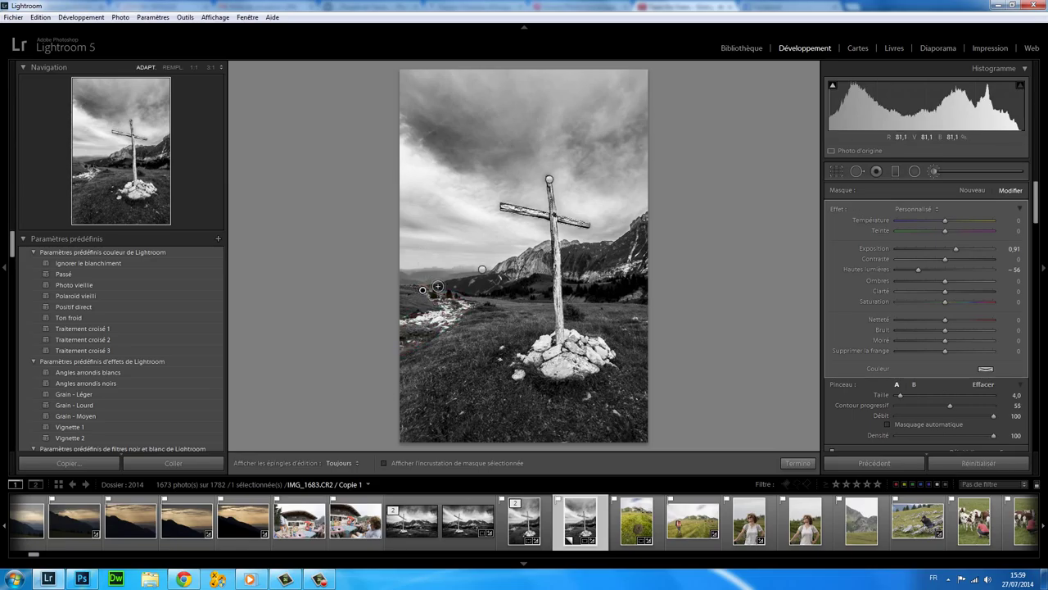
key("alt")
key("h")
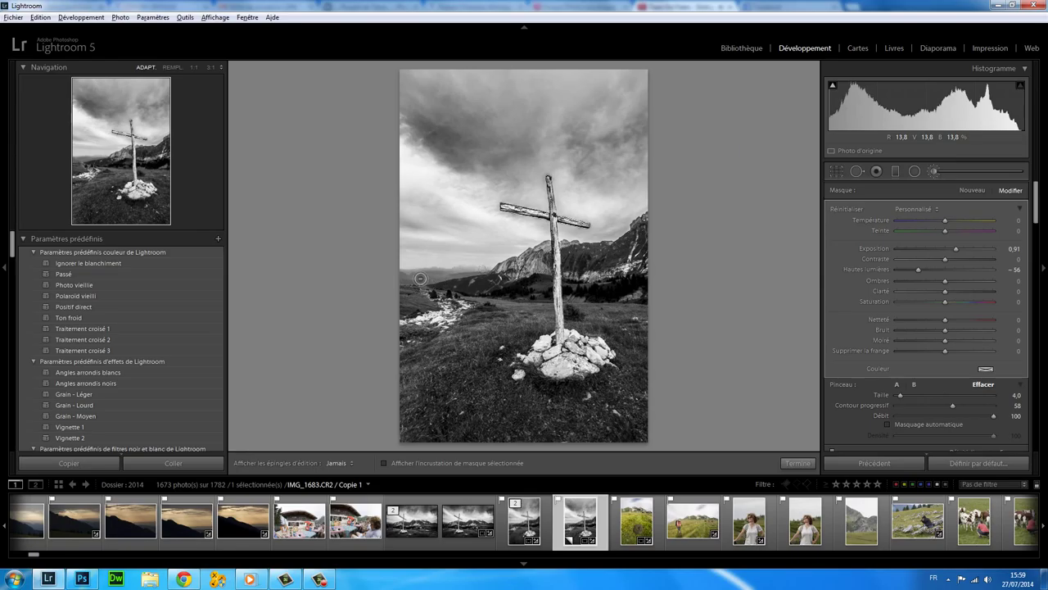
key("h")
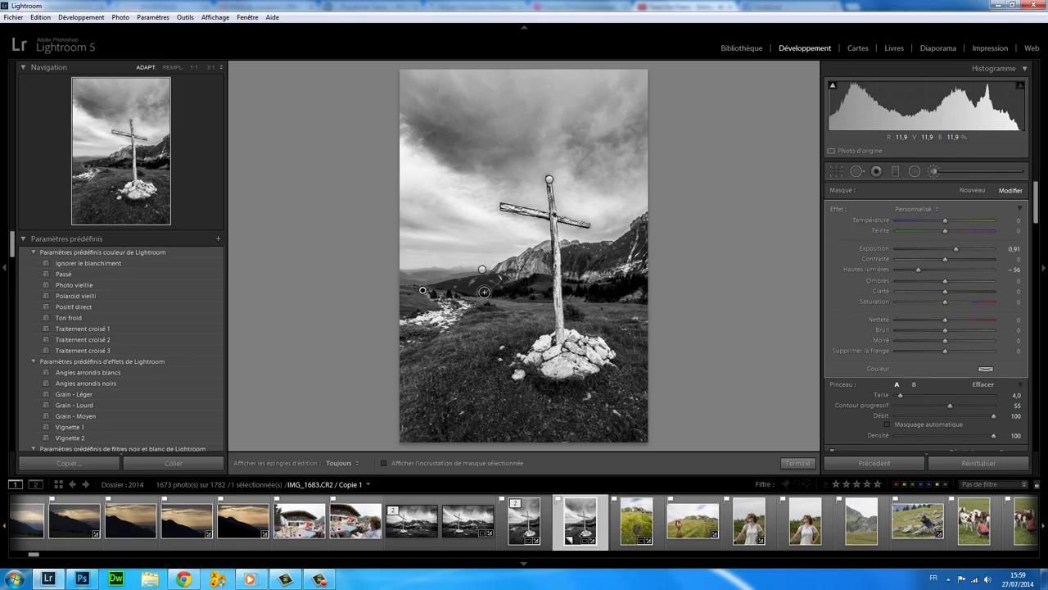
- Examine the finished version's brush adjustments on the stony path, the distant hills, the mountain and the cross
left_click(524, 529)
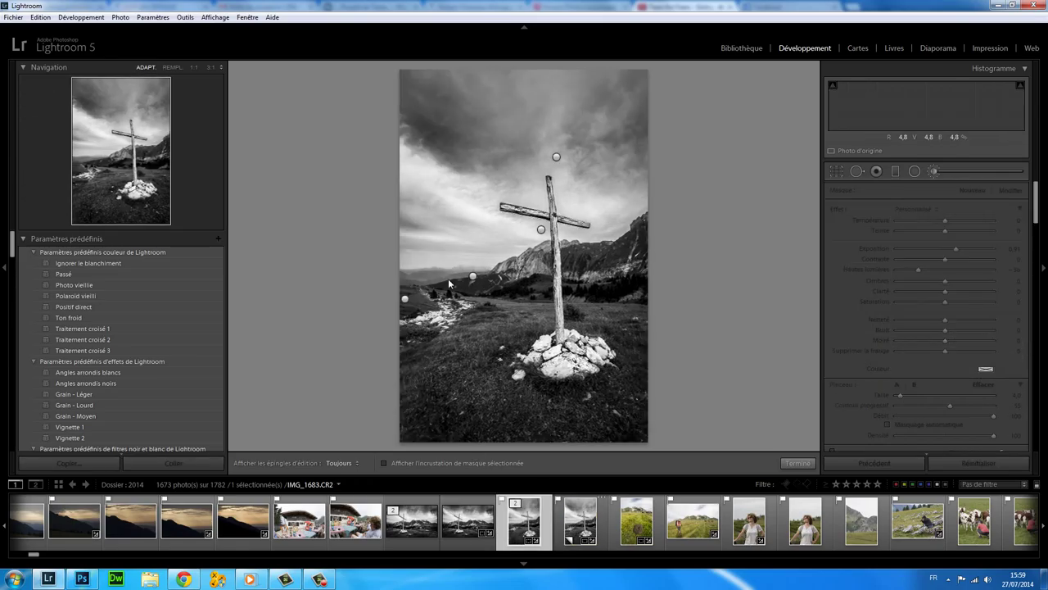
left_click(935, 169)
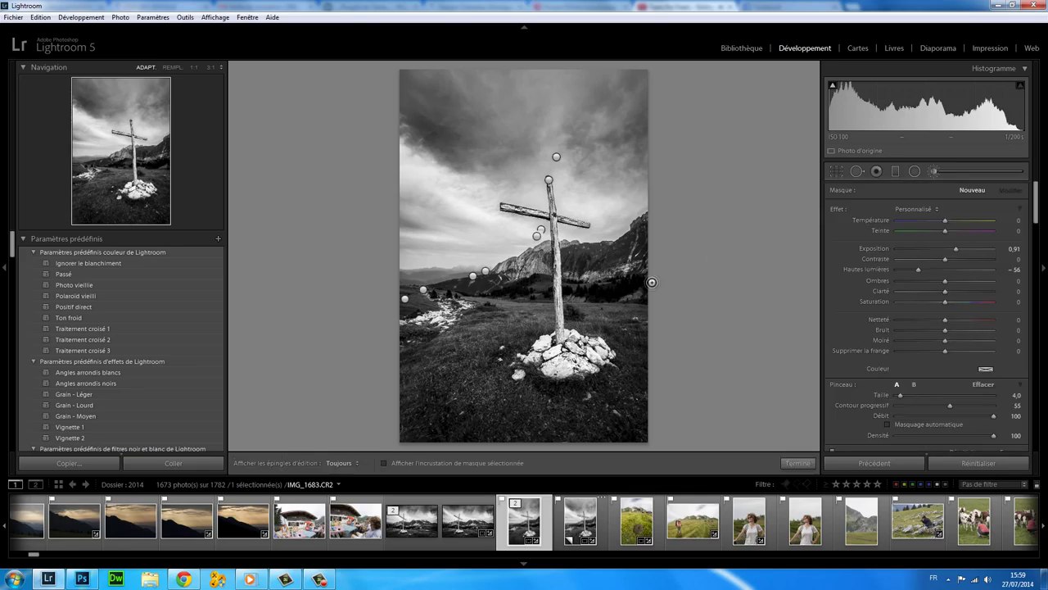
left_click(935, 170)
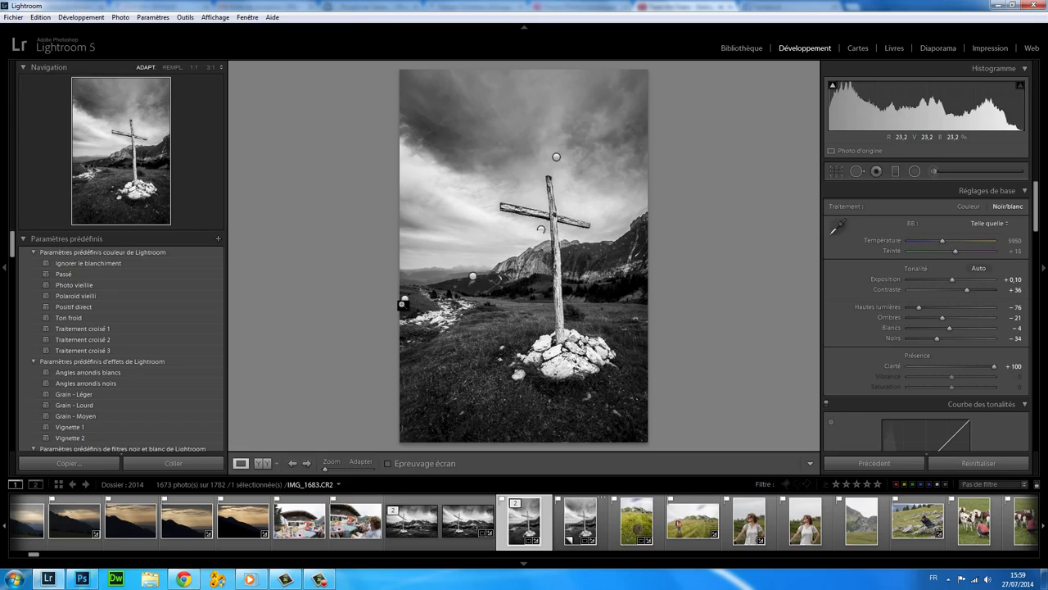
left_click(404, 302)
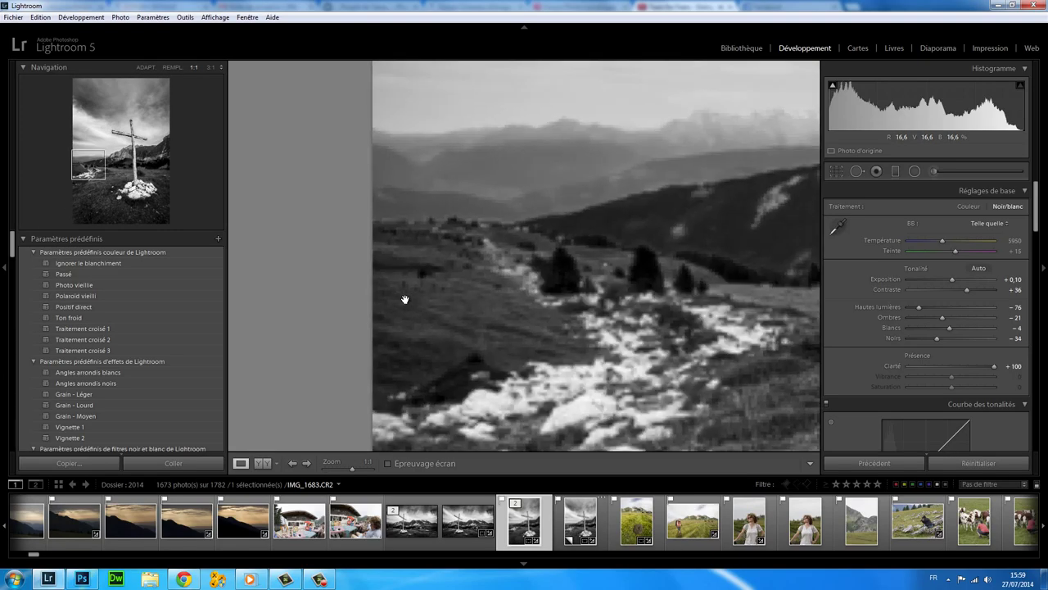
left_click(405, 300)
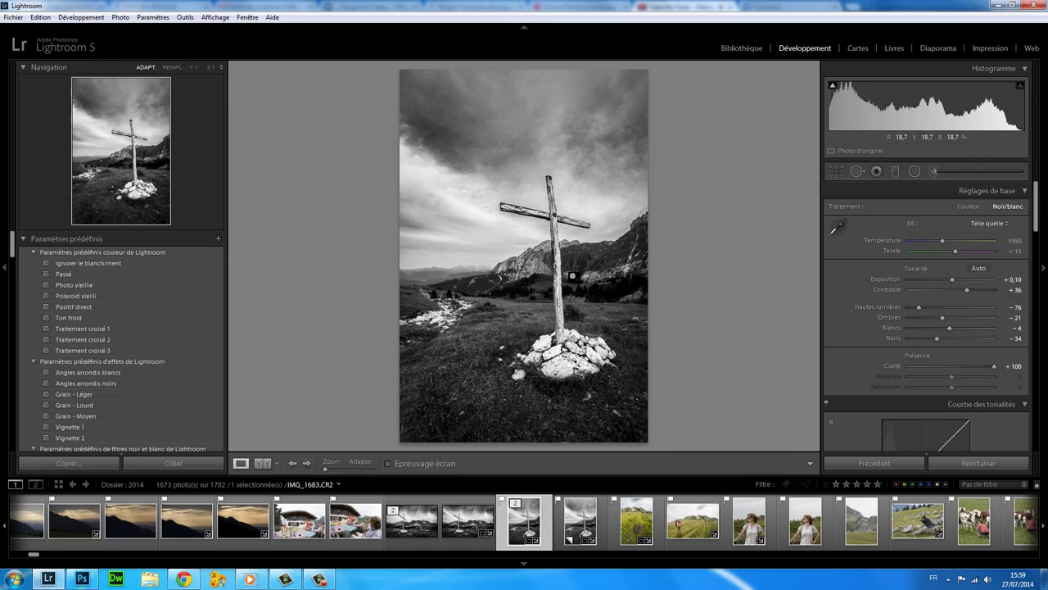
left_click(932, 172)
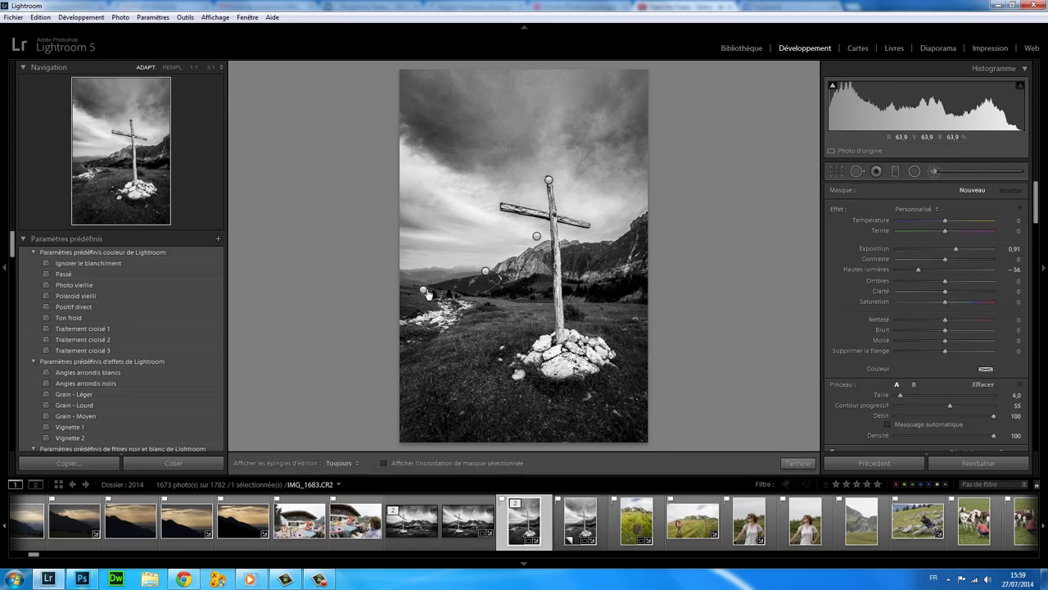
left_click(422, 289)
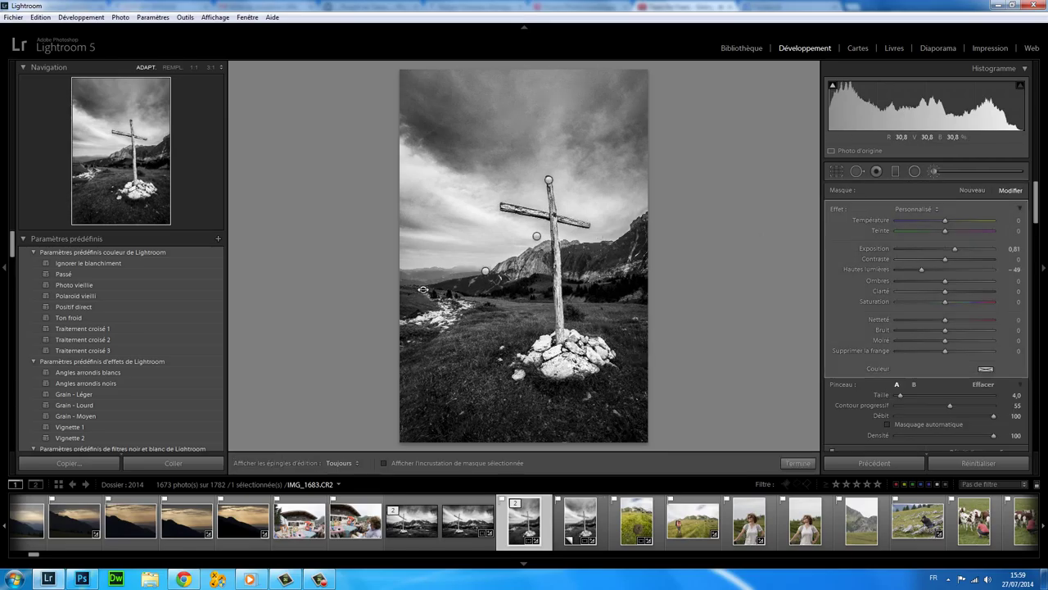
left_click(486, 270)
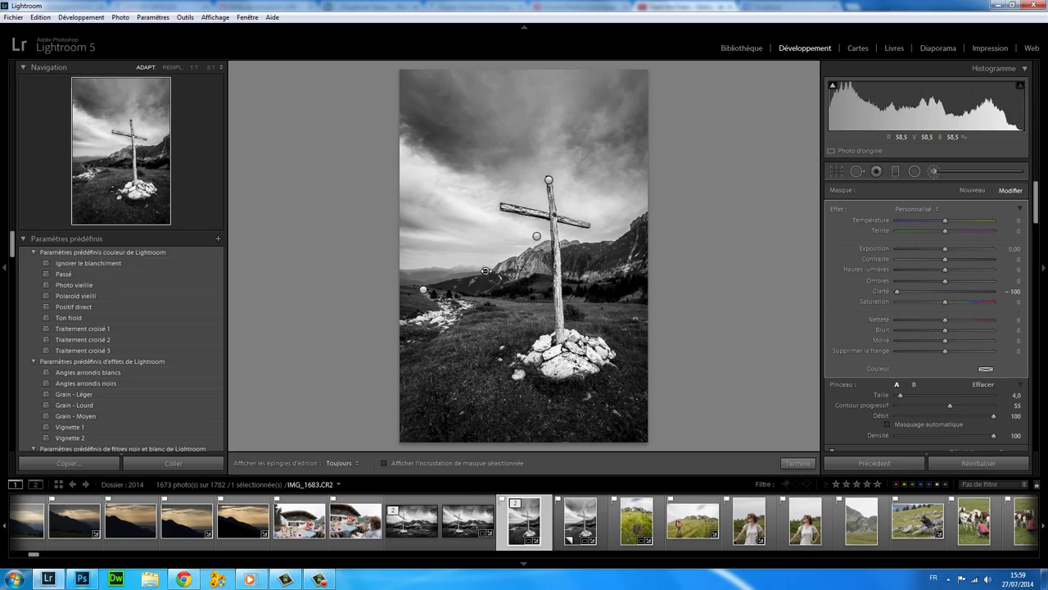
left_click(536, 235)
left_click(549, 181)
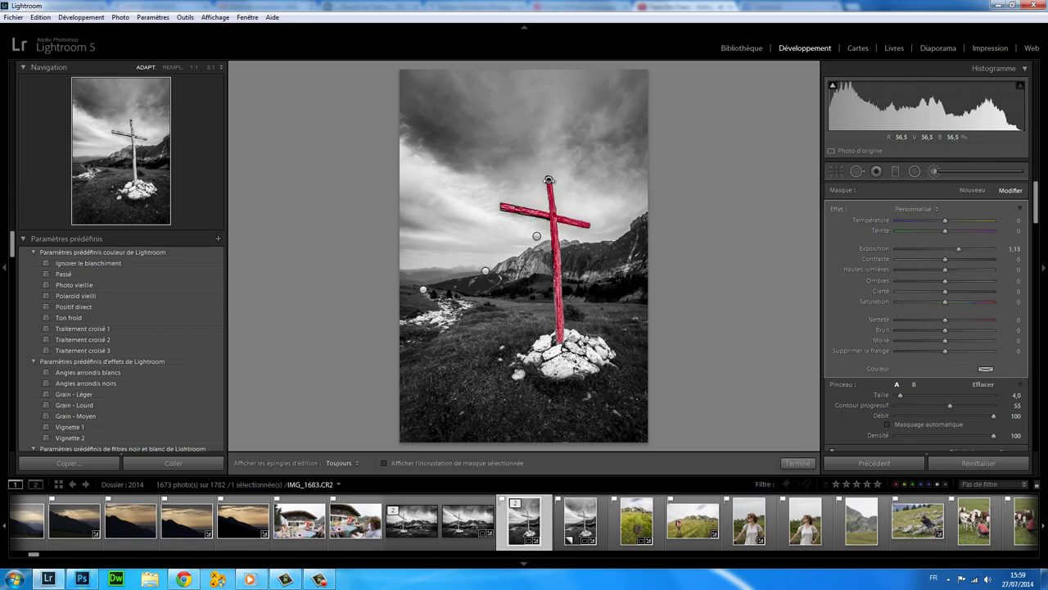
- Apply a post-crop vignette to the virtual copy with the highlight priority style and an amount of −11
left_click(583, 529)
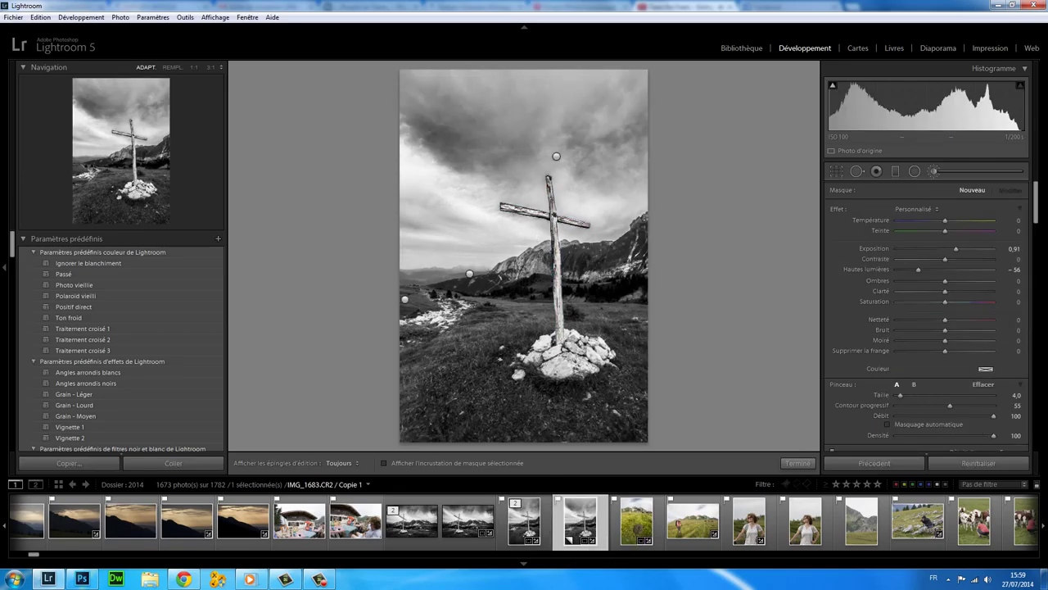
left_click_drag(1036, 215, 1036, 409)
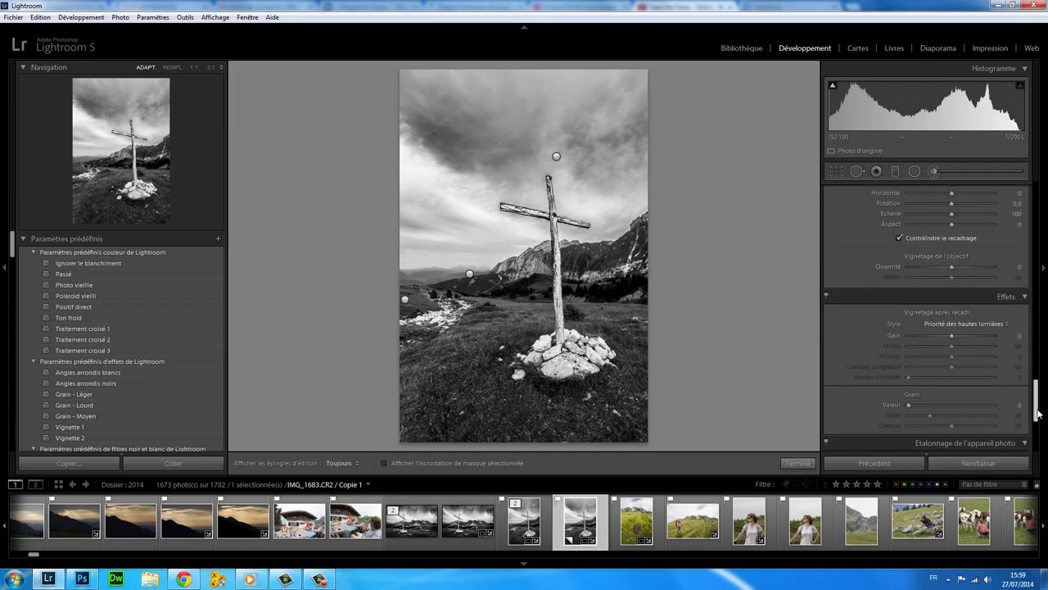
left_click_drag(953, 338, 947, 338)
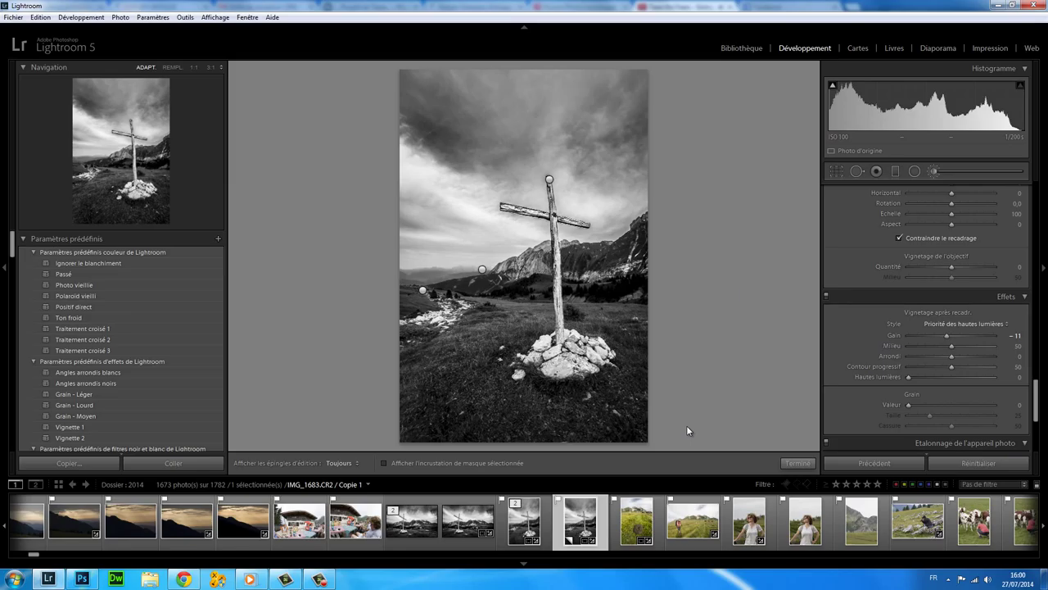
- Compare the vignetted virtual copy with the finished version by switching between the two photos
left_click(527, 528)
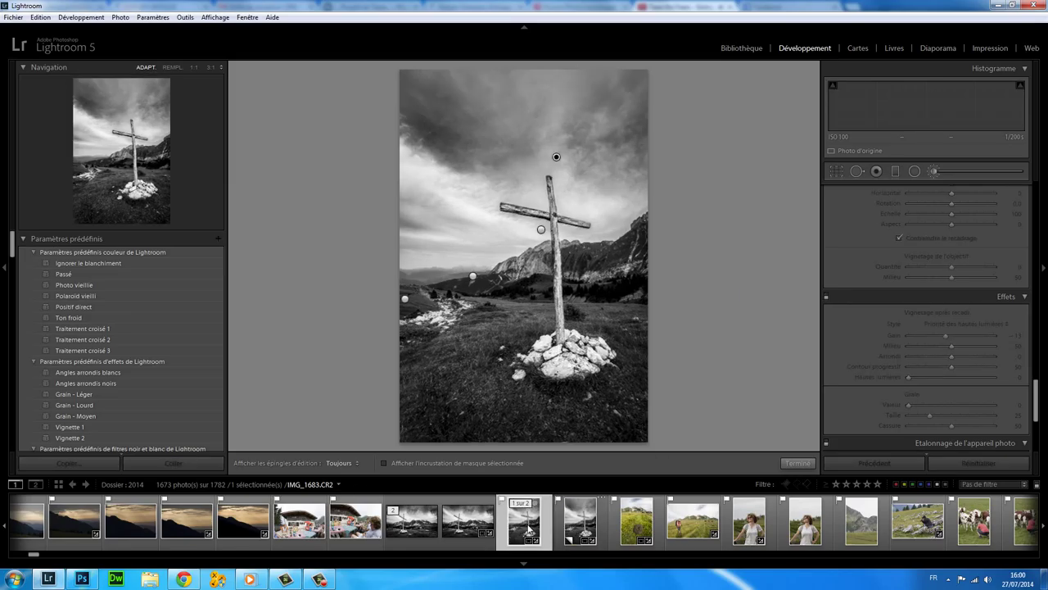
left_click(583, 526)
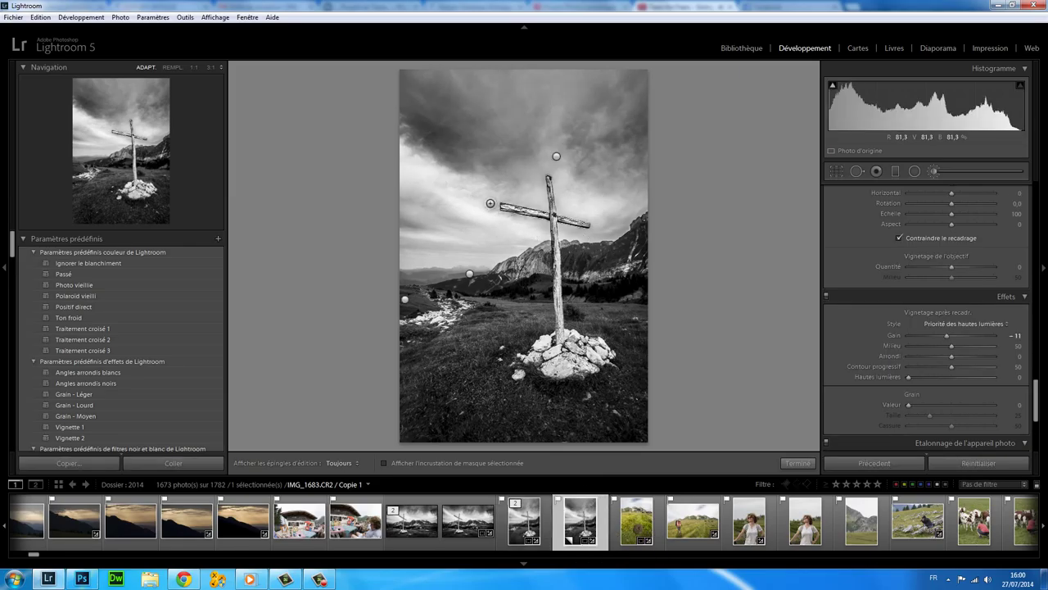
left_click(528, 531)
left_click(579, 520)
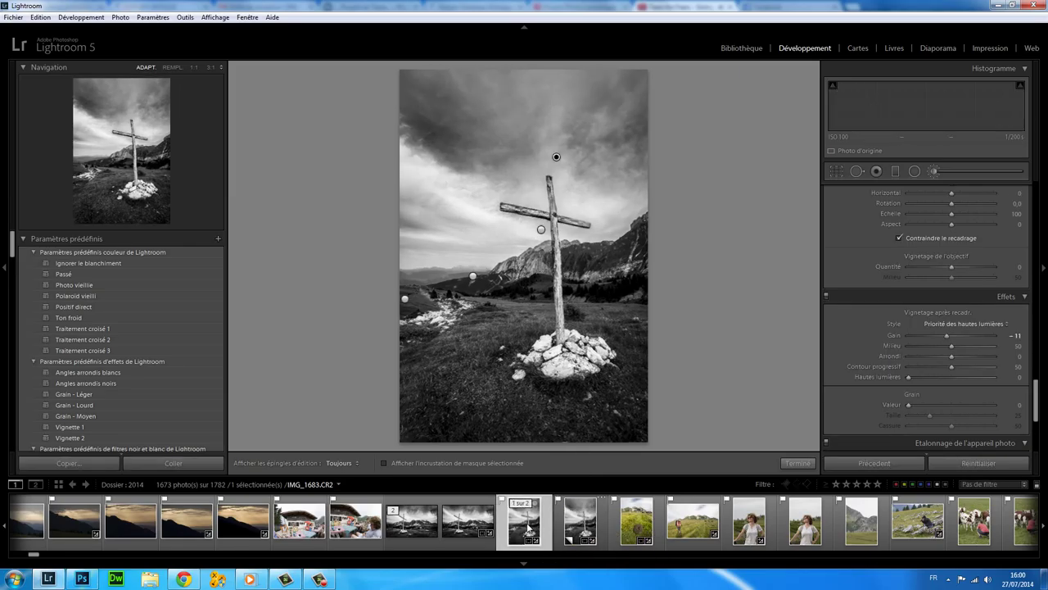
left_click(579, 520)
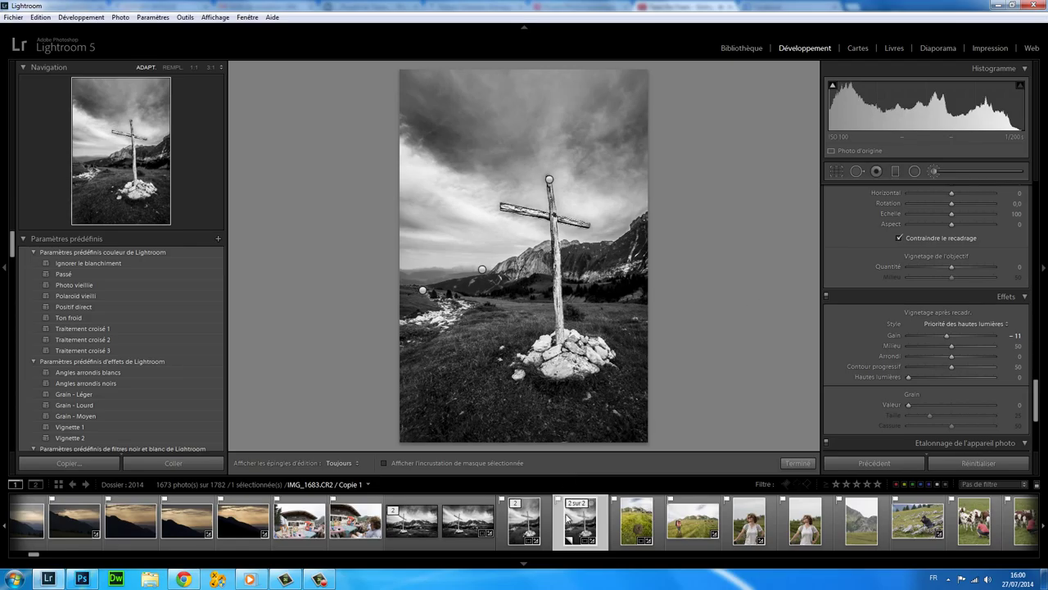
- Examine the settings of the finished version's radial filter on the stone pile at the foot of the cross
left_click(524, 520)
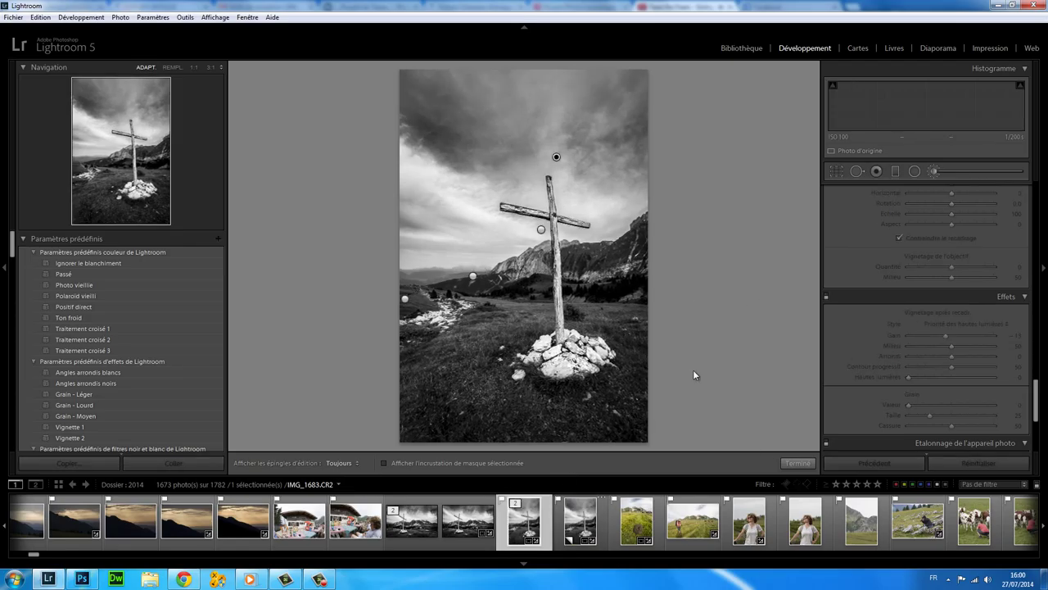
left_click(914, 172)
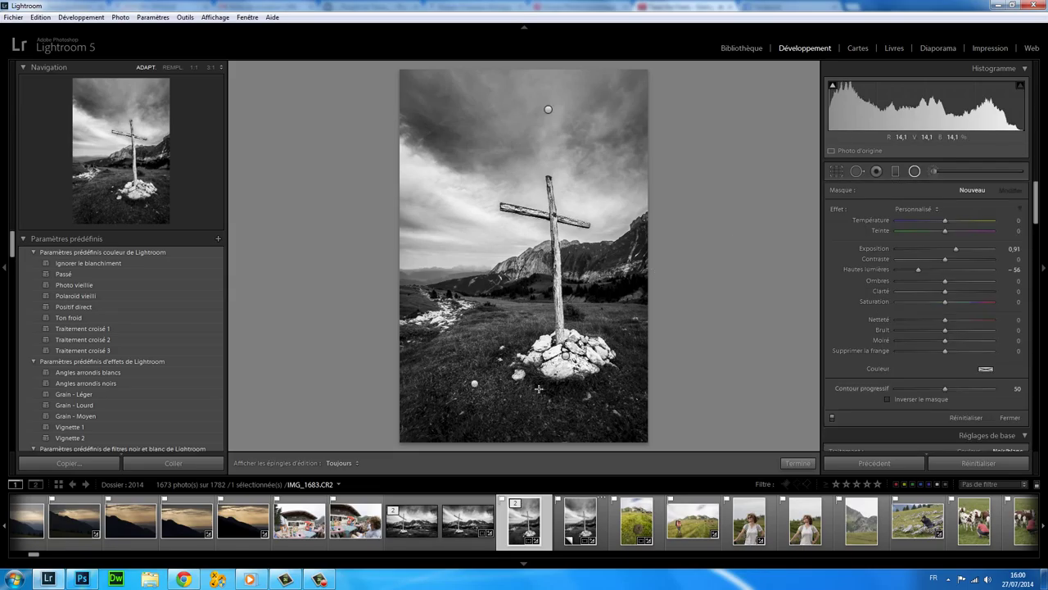
left_click(563, 352)
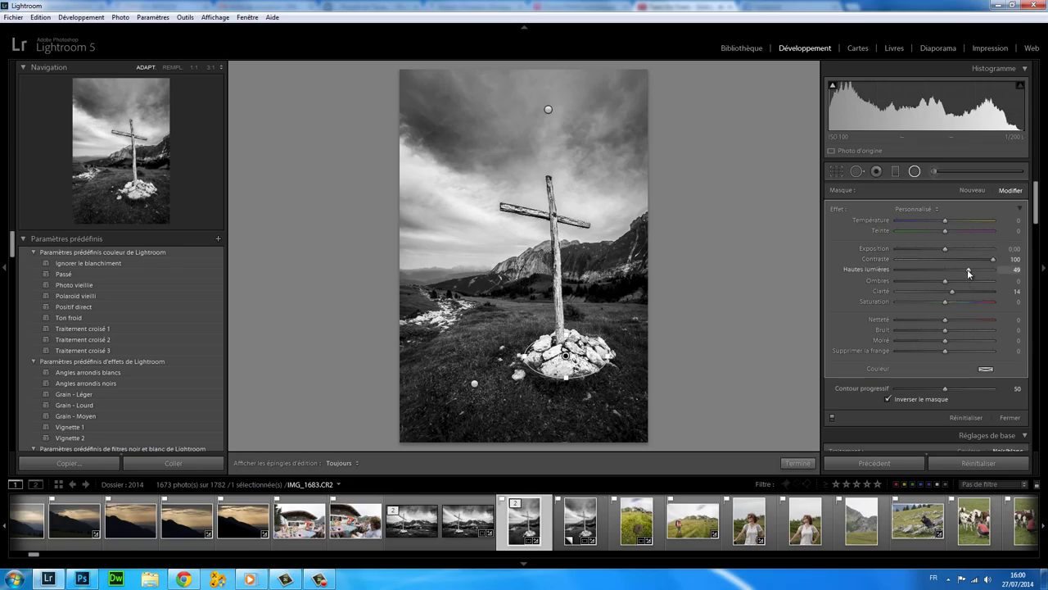
- Draw a radial filter around the stone pile on the virtual copy and invert its mask so it affects the inside
key("ctrl+apostrophe")
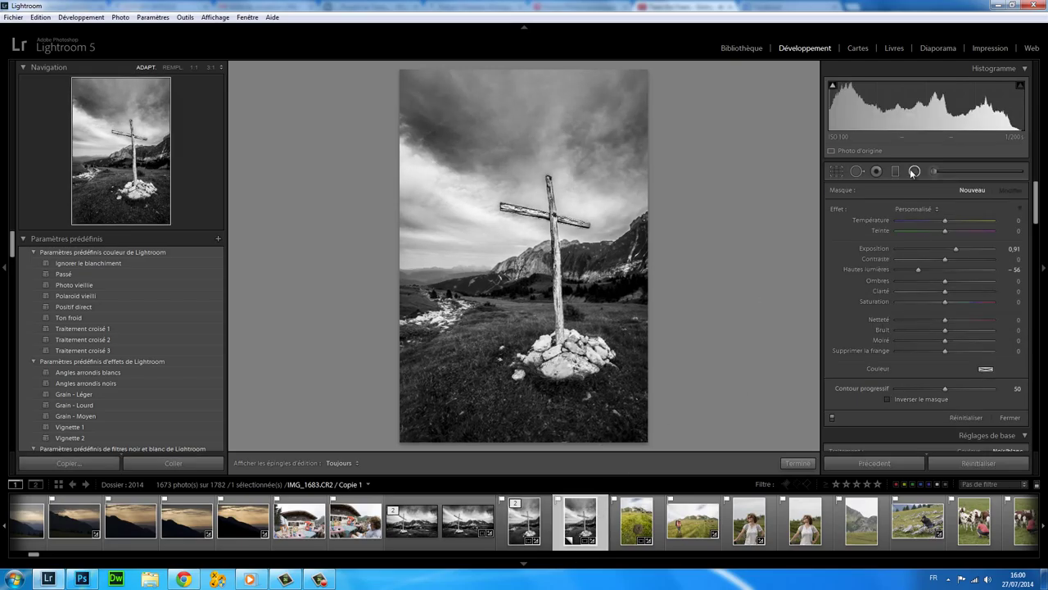
left_click(914, 171)
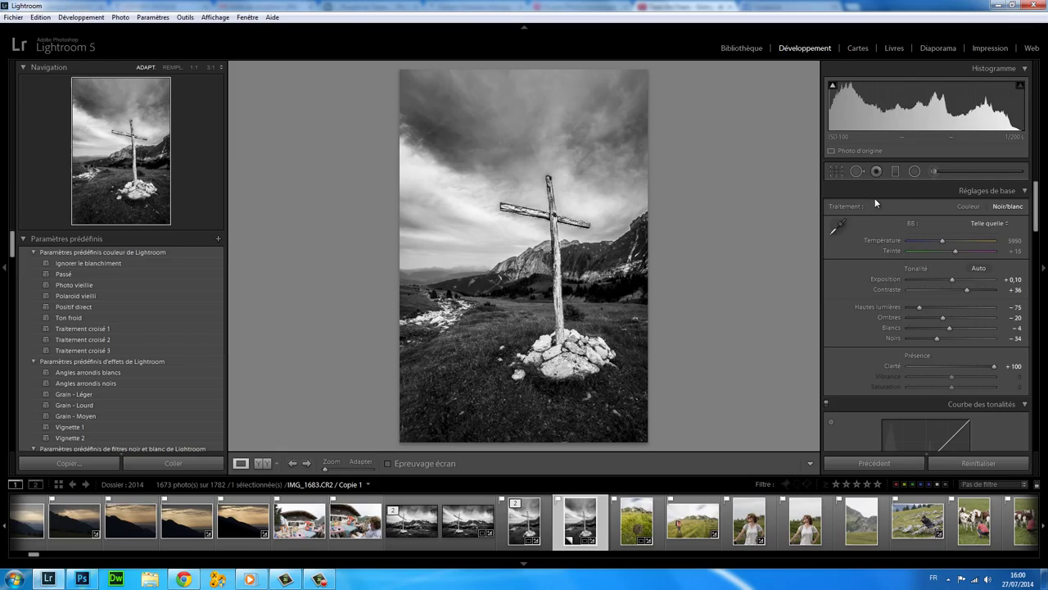
left_click(915, 171)
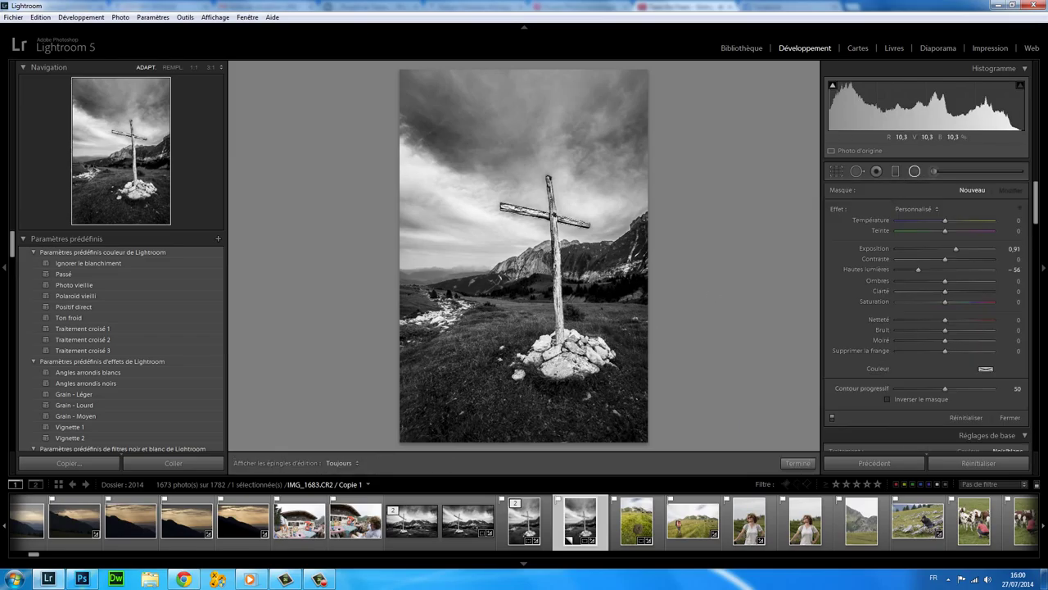
mouse_move(554, 342)
left_mouse_down()
mouse_move(595, 365)
mouse_move(565, 352)
left_mouse_up()
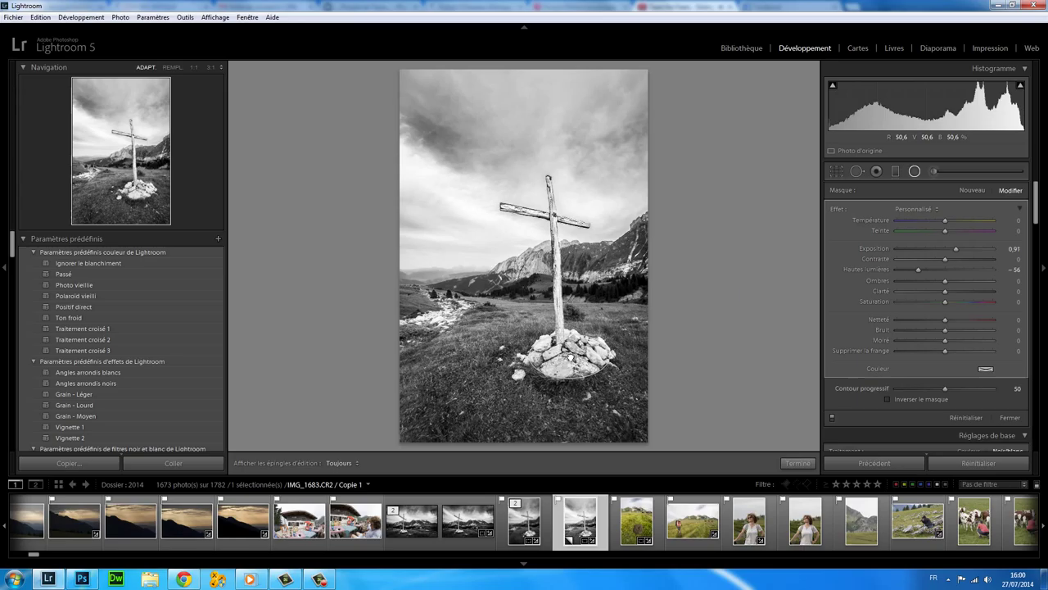
left_click(909, 400)
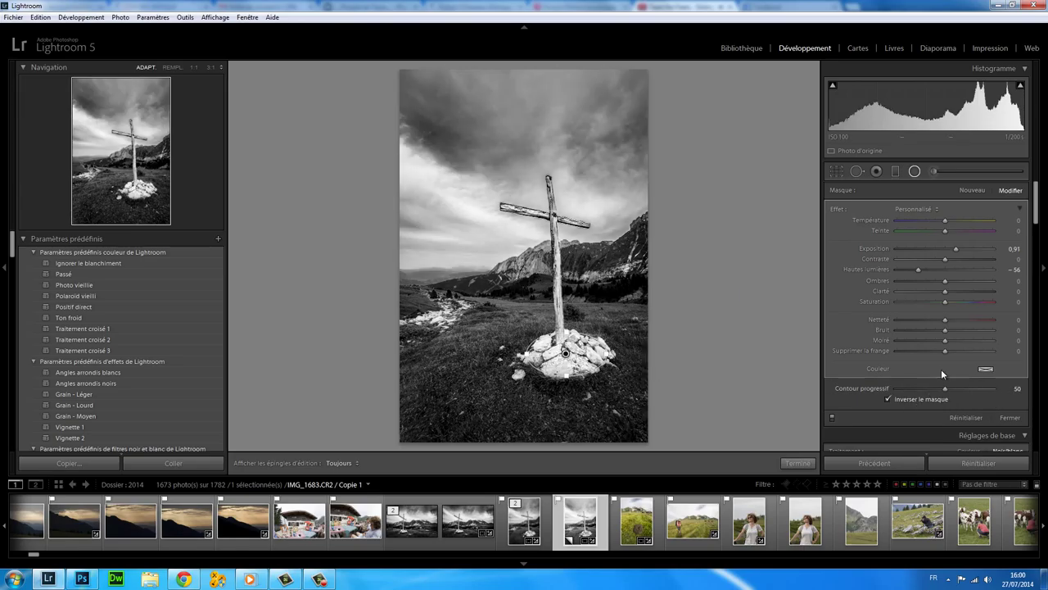
- Set the stone pile's radial filter to exposure 0, contrast 49, highlights 36 and clarity 41
double_click(918, 269)
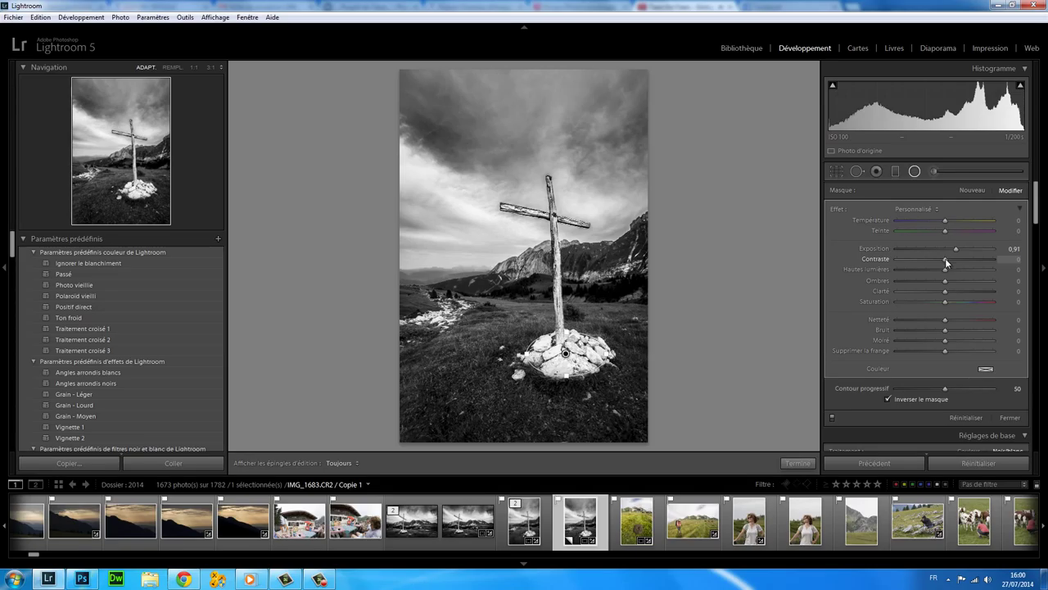
left_click_drag(956, 248, 951, 248)
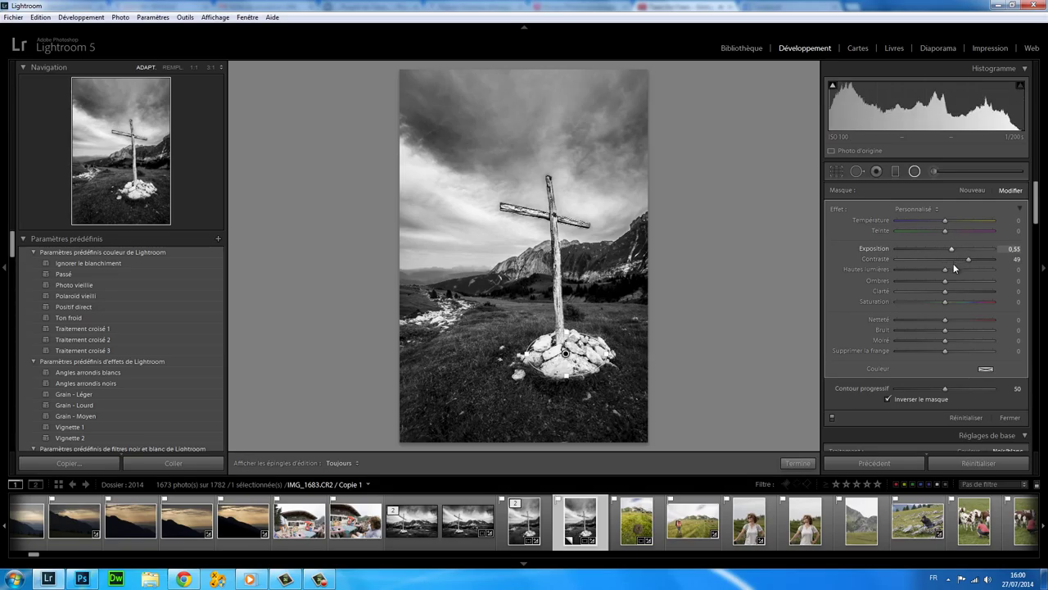
double_click(953, 247)
left_click_drag(949, 292, 964, 291)
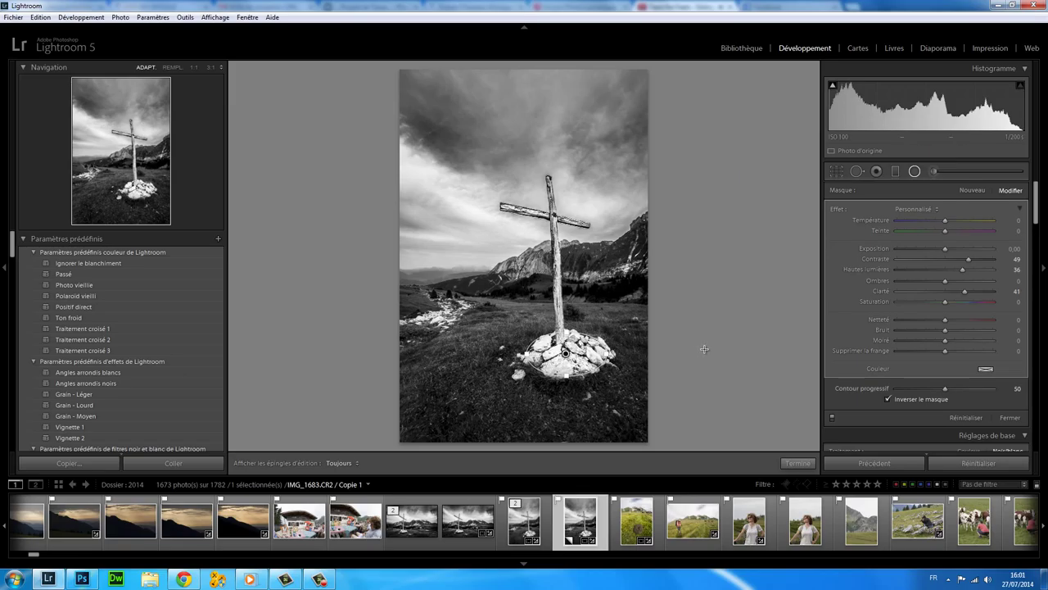
- Add an inverted radial filter over the grass left of the stones with exposure 0,59, highlights 0 and feather 100
left_click(917, 170)
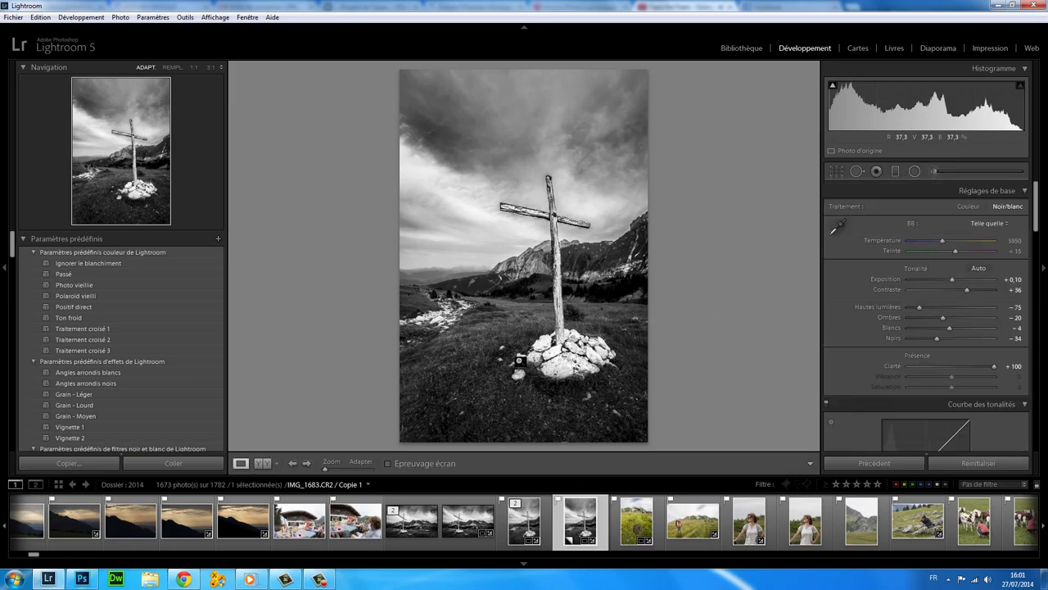
left_click(917, 171)
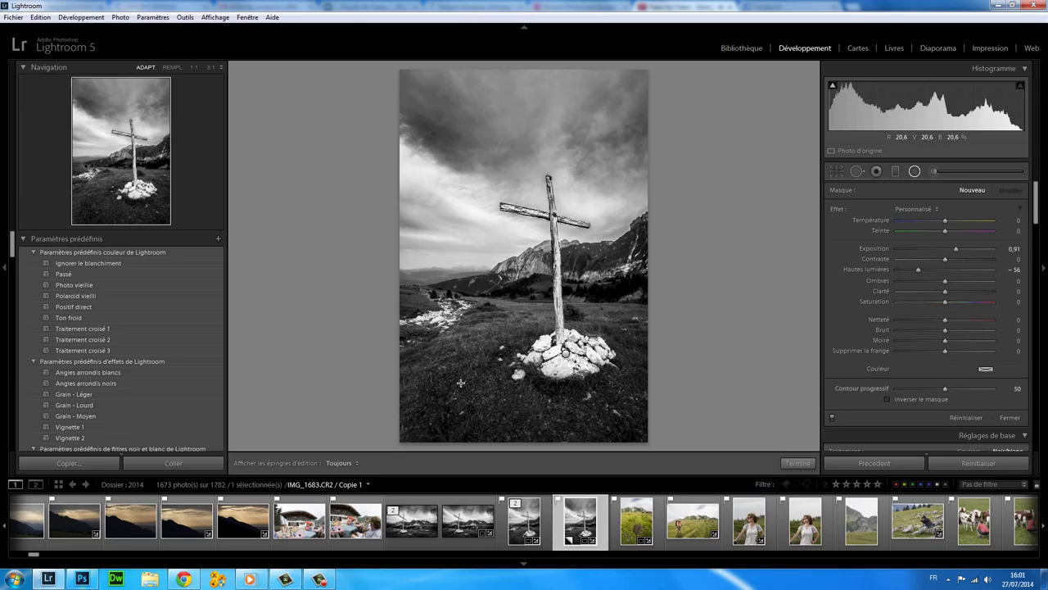
left_click_drag(461, 382, 510, 410)
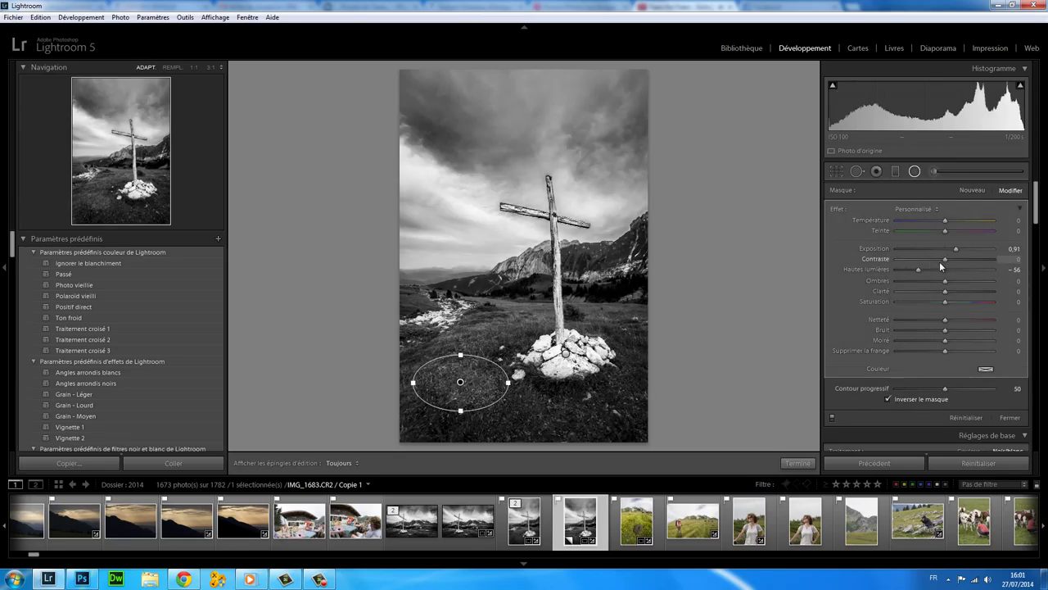
double_click(916, 268)
left_click_drag(956, 249, 951, 251)
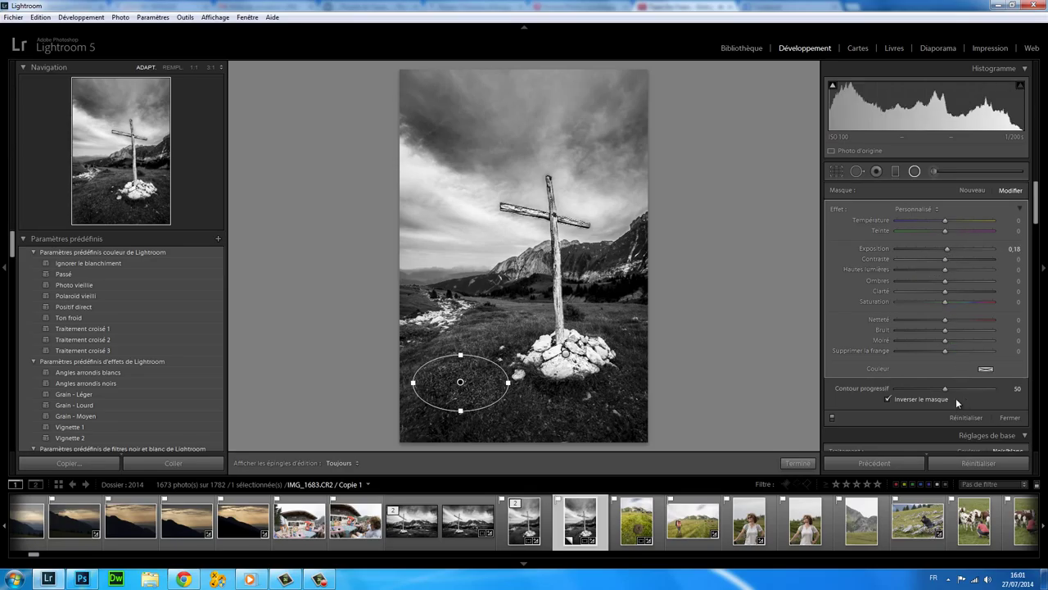
left_click(992, 387)
mouse_move(461, 382)
left_mouse_down()
mouse_move(504, 398)
mouse_move(486, 401)
mouse_move(479, 388)
left_mouse_up()
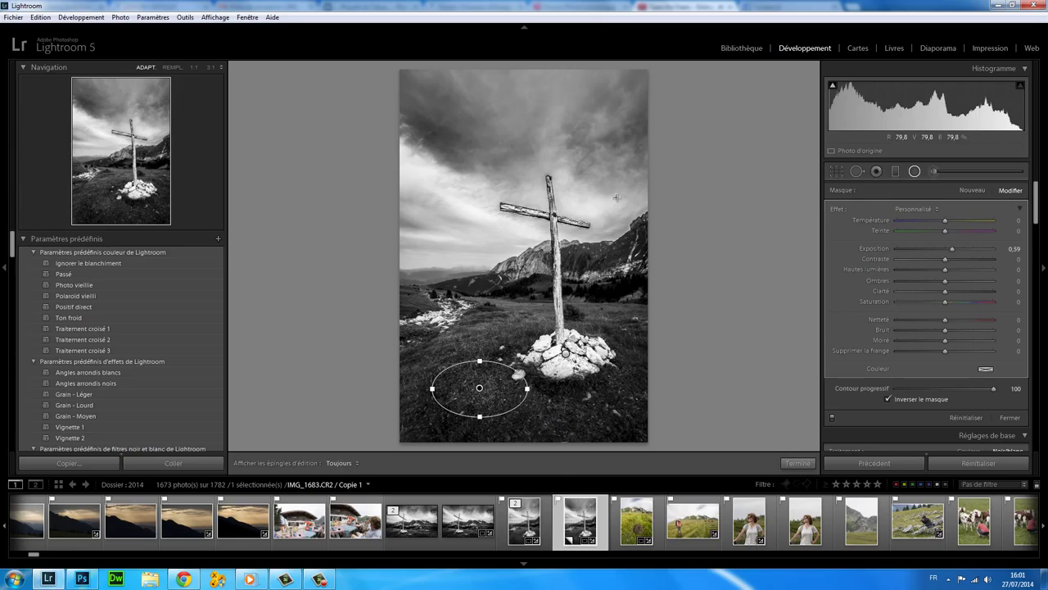
- Examine the settings of the finished version's radial filter in the sky above the cross
left_click(524, 520)
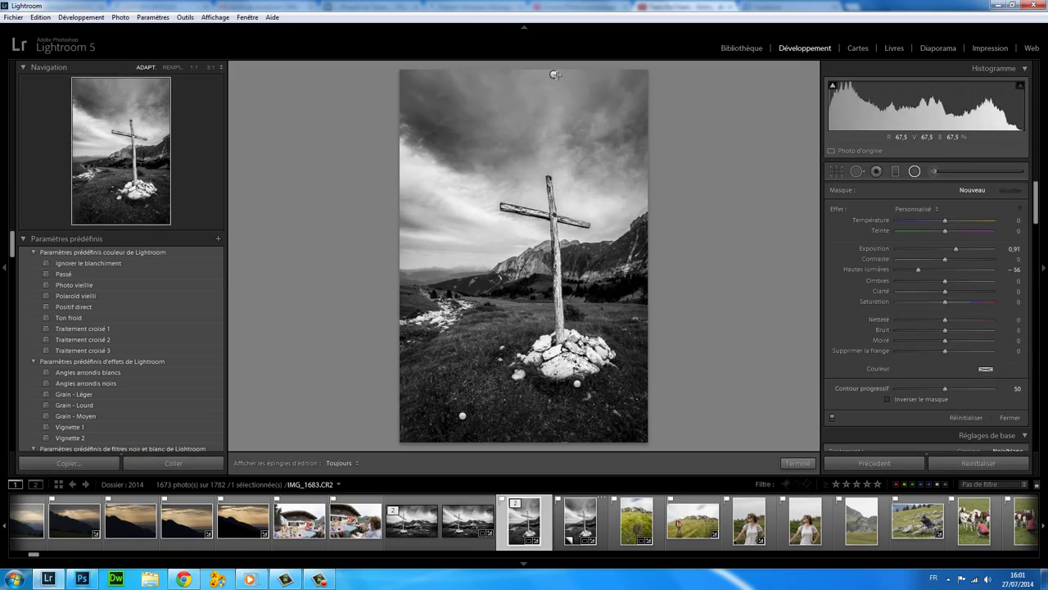
left_click(797, 462)
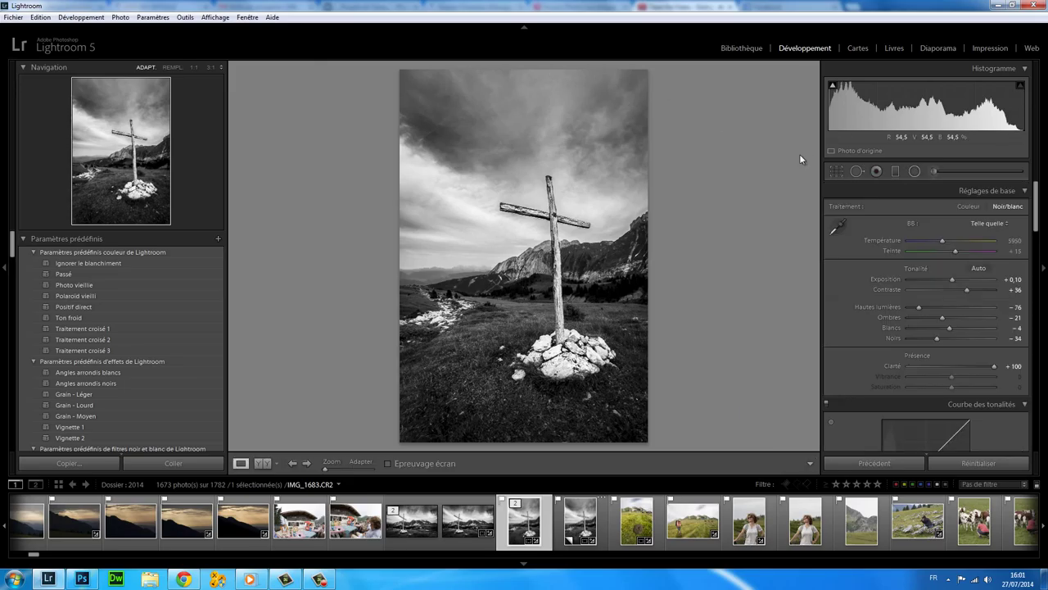
left_click(917, 172)
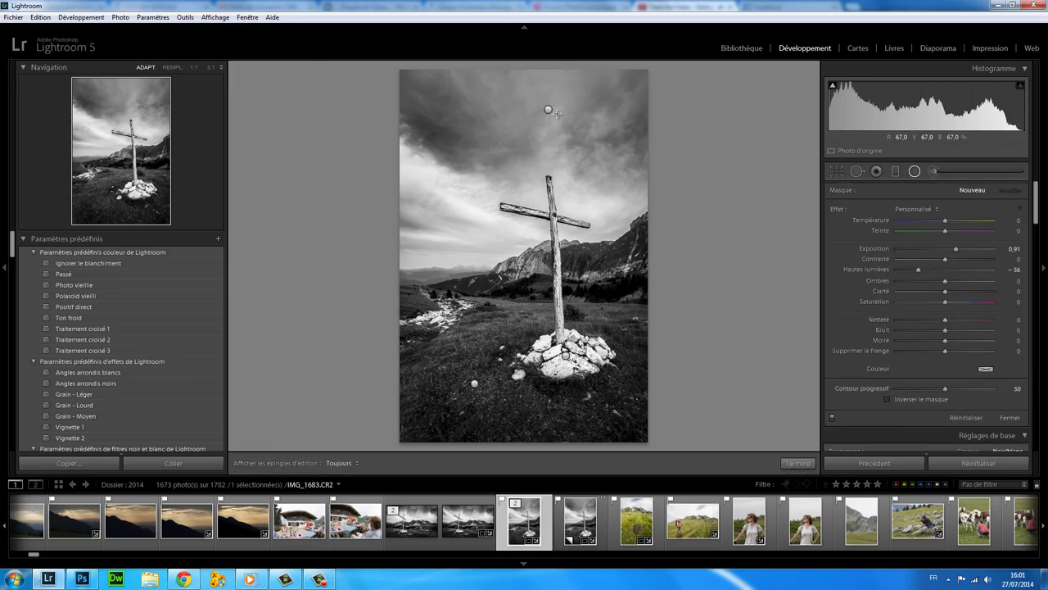
left_click(548, 110)
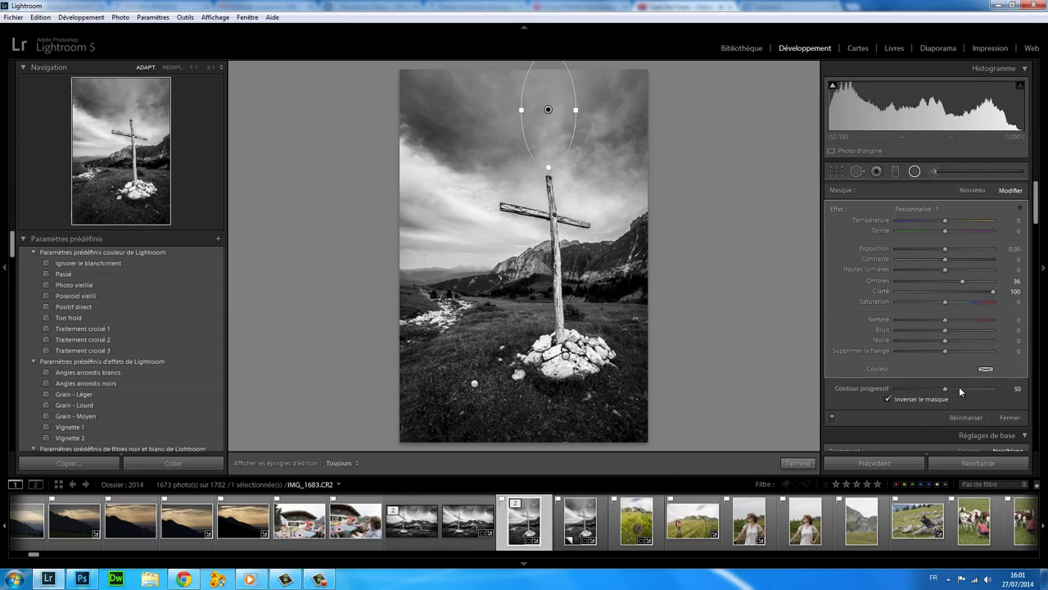
- Draw a tall radial filter in the sky on the virtual copy, invert its mask and center it above the cross
key("ctrl+apostrophe")
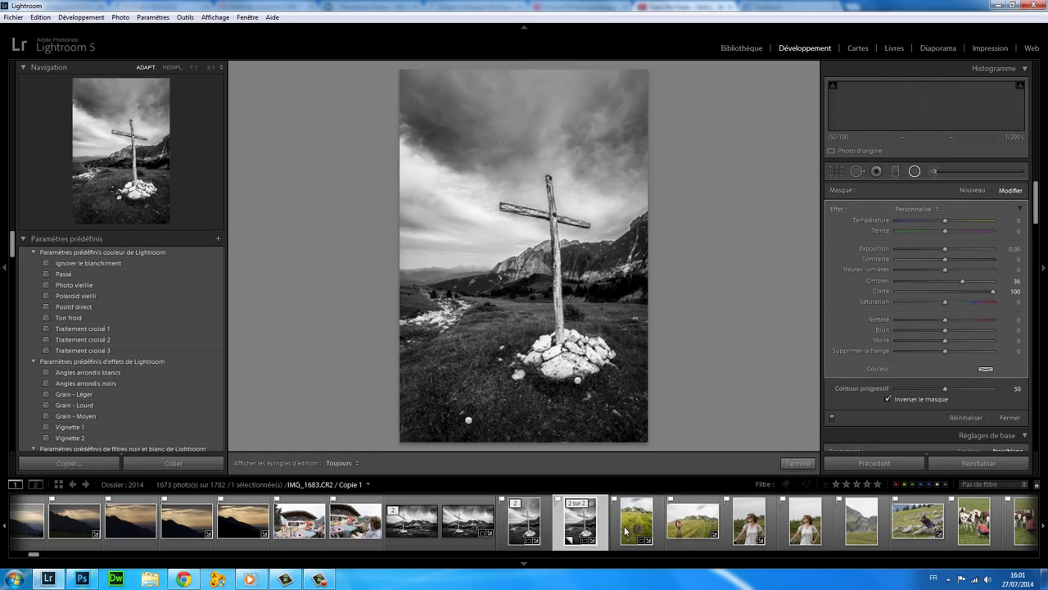
key("k")
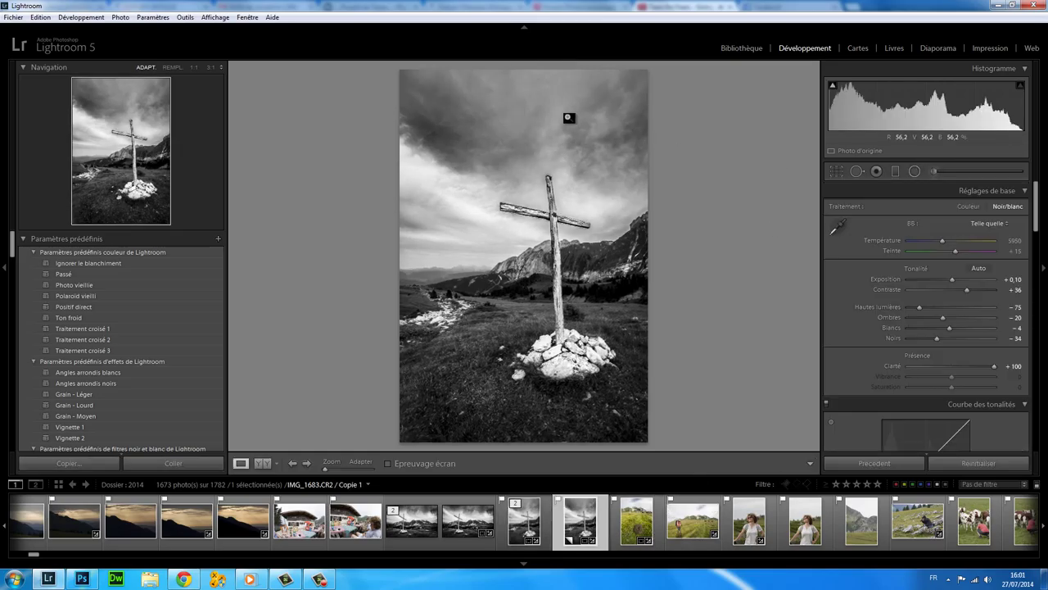
left_click(914, 171)
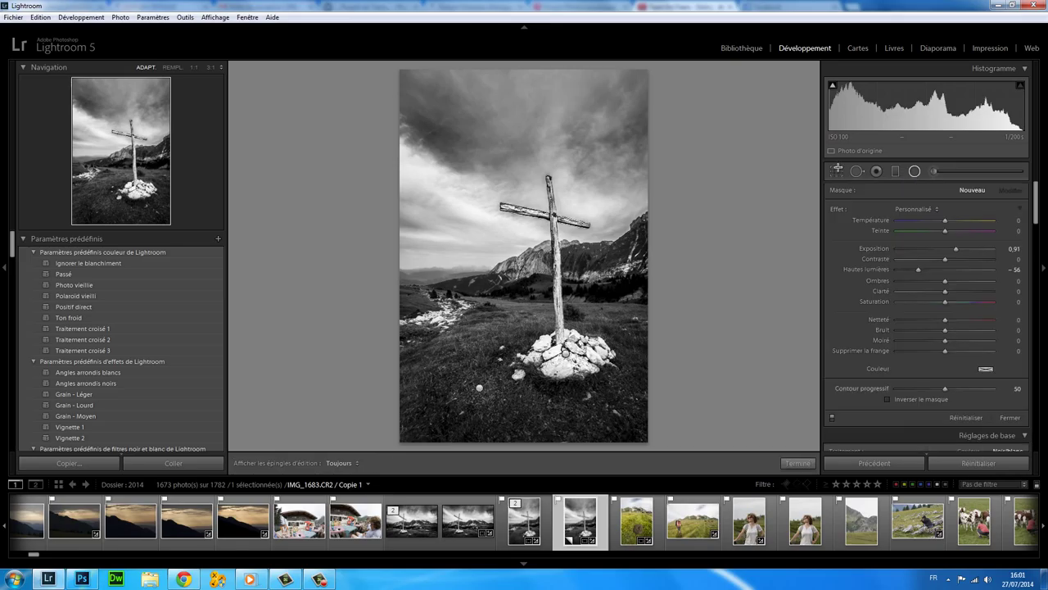
left_click_drag(539, 113, 576, 174)
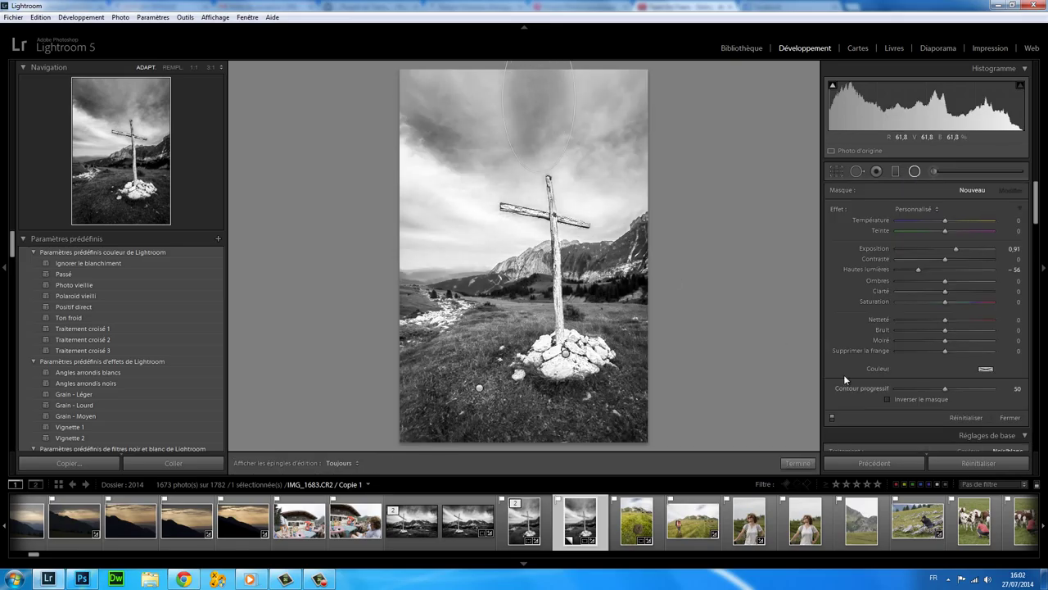
left_click(907, 399)
left_click_drag(538, 96, 547, 101)
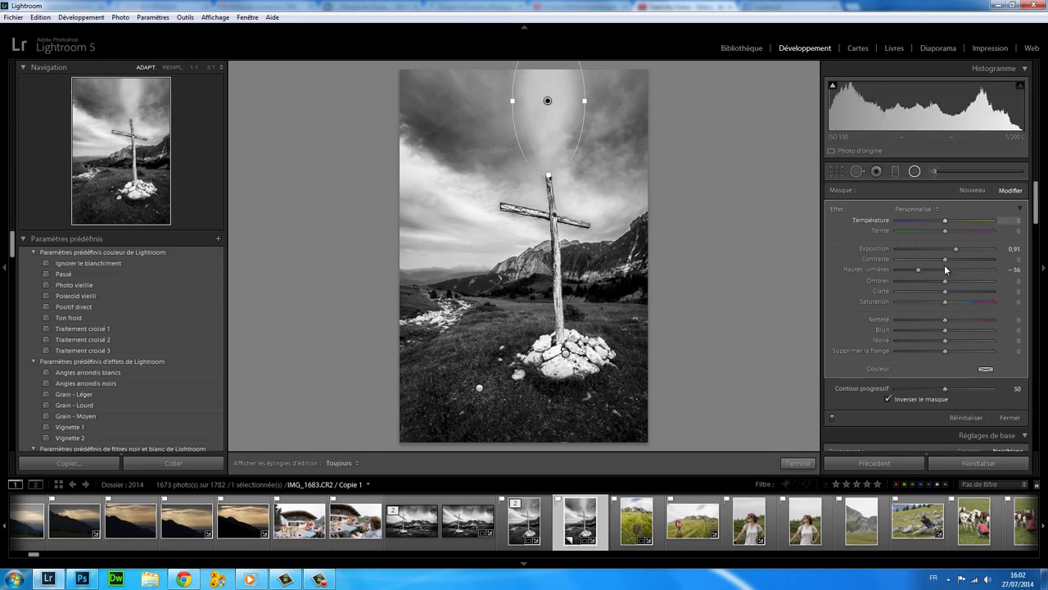
- Set the sky radial filter to exposure 0, highlights 0, shadows 25 and clarity 100, and finish editing the filter
double_click(917, 269)
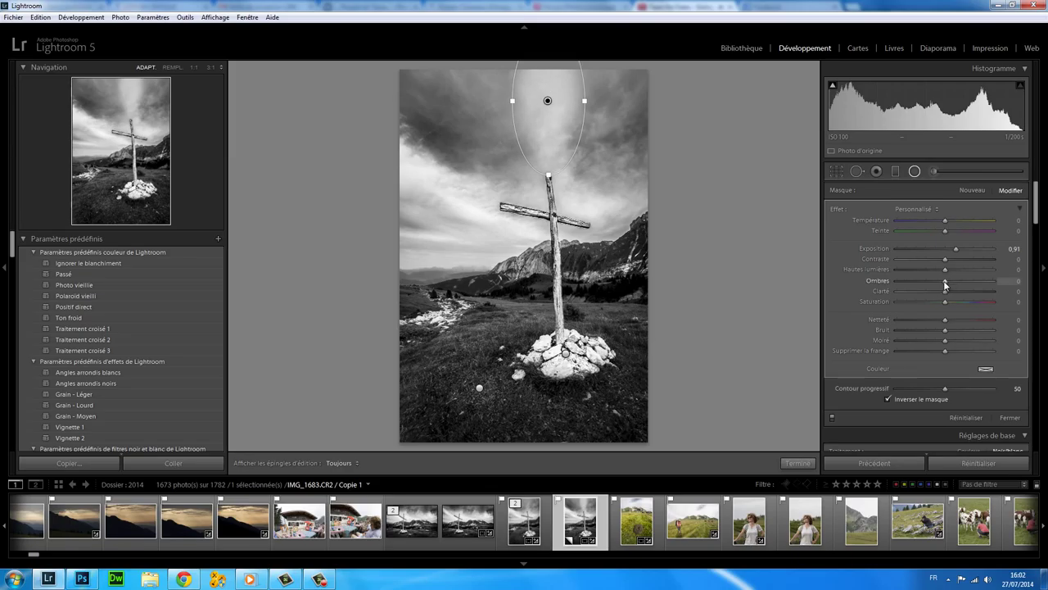
left_click_drag(948, 281, 991, 288)
double_click(956, 248)
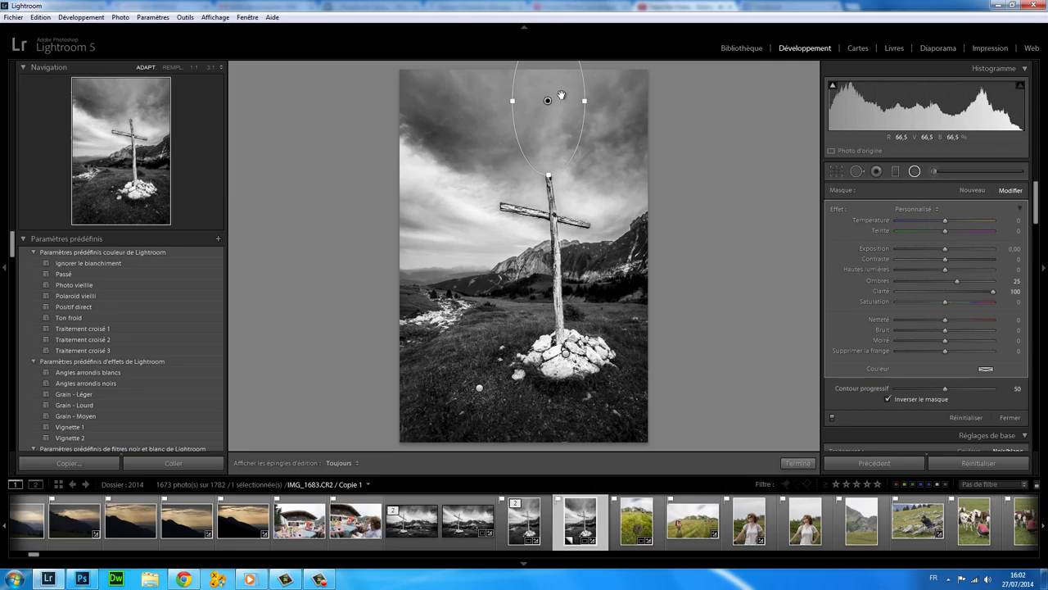
left_click(797, 463)
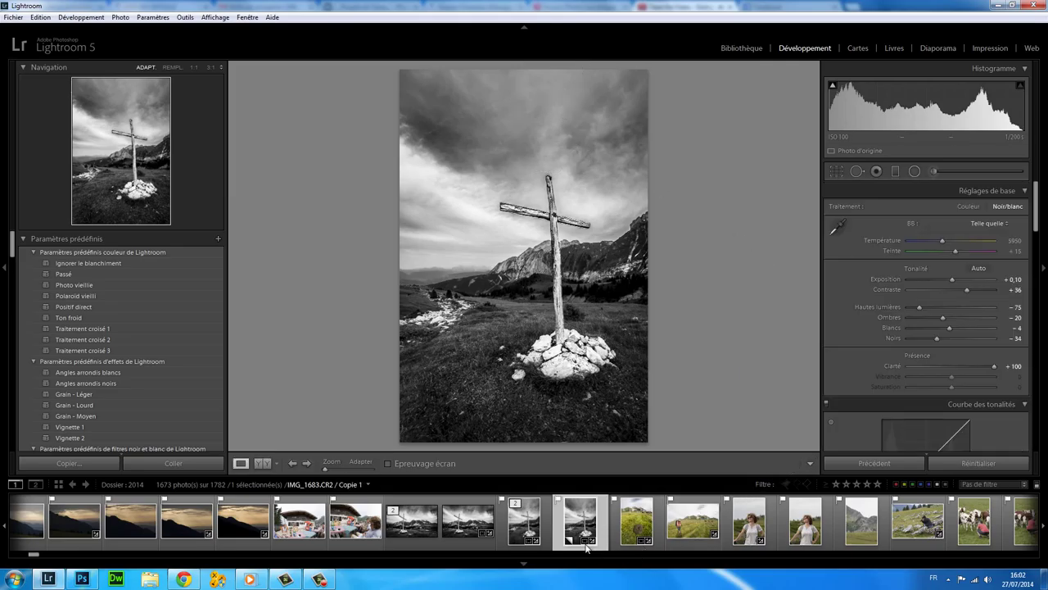
- Compare the virtual copy with its new radial filters against the finished version by switching between the photos
left_click(530, 520)
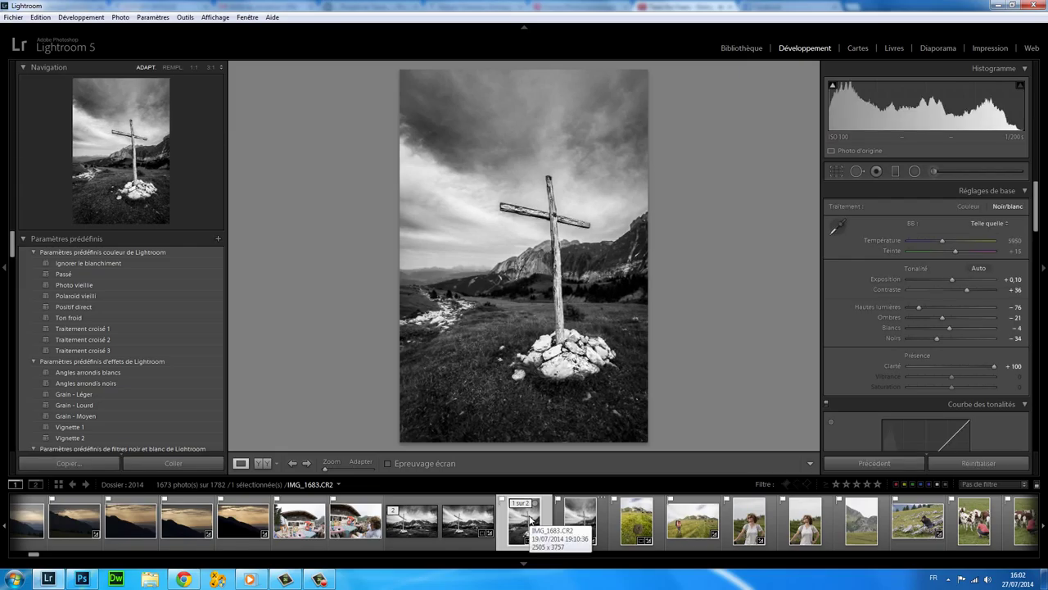
left_click(581, 524)
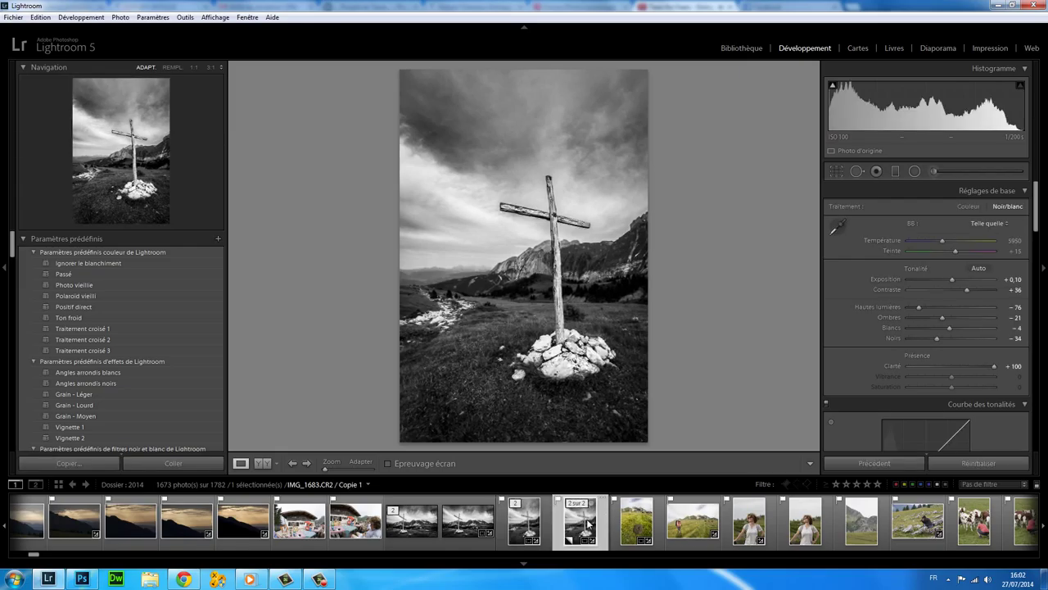